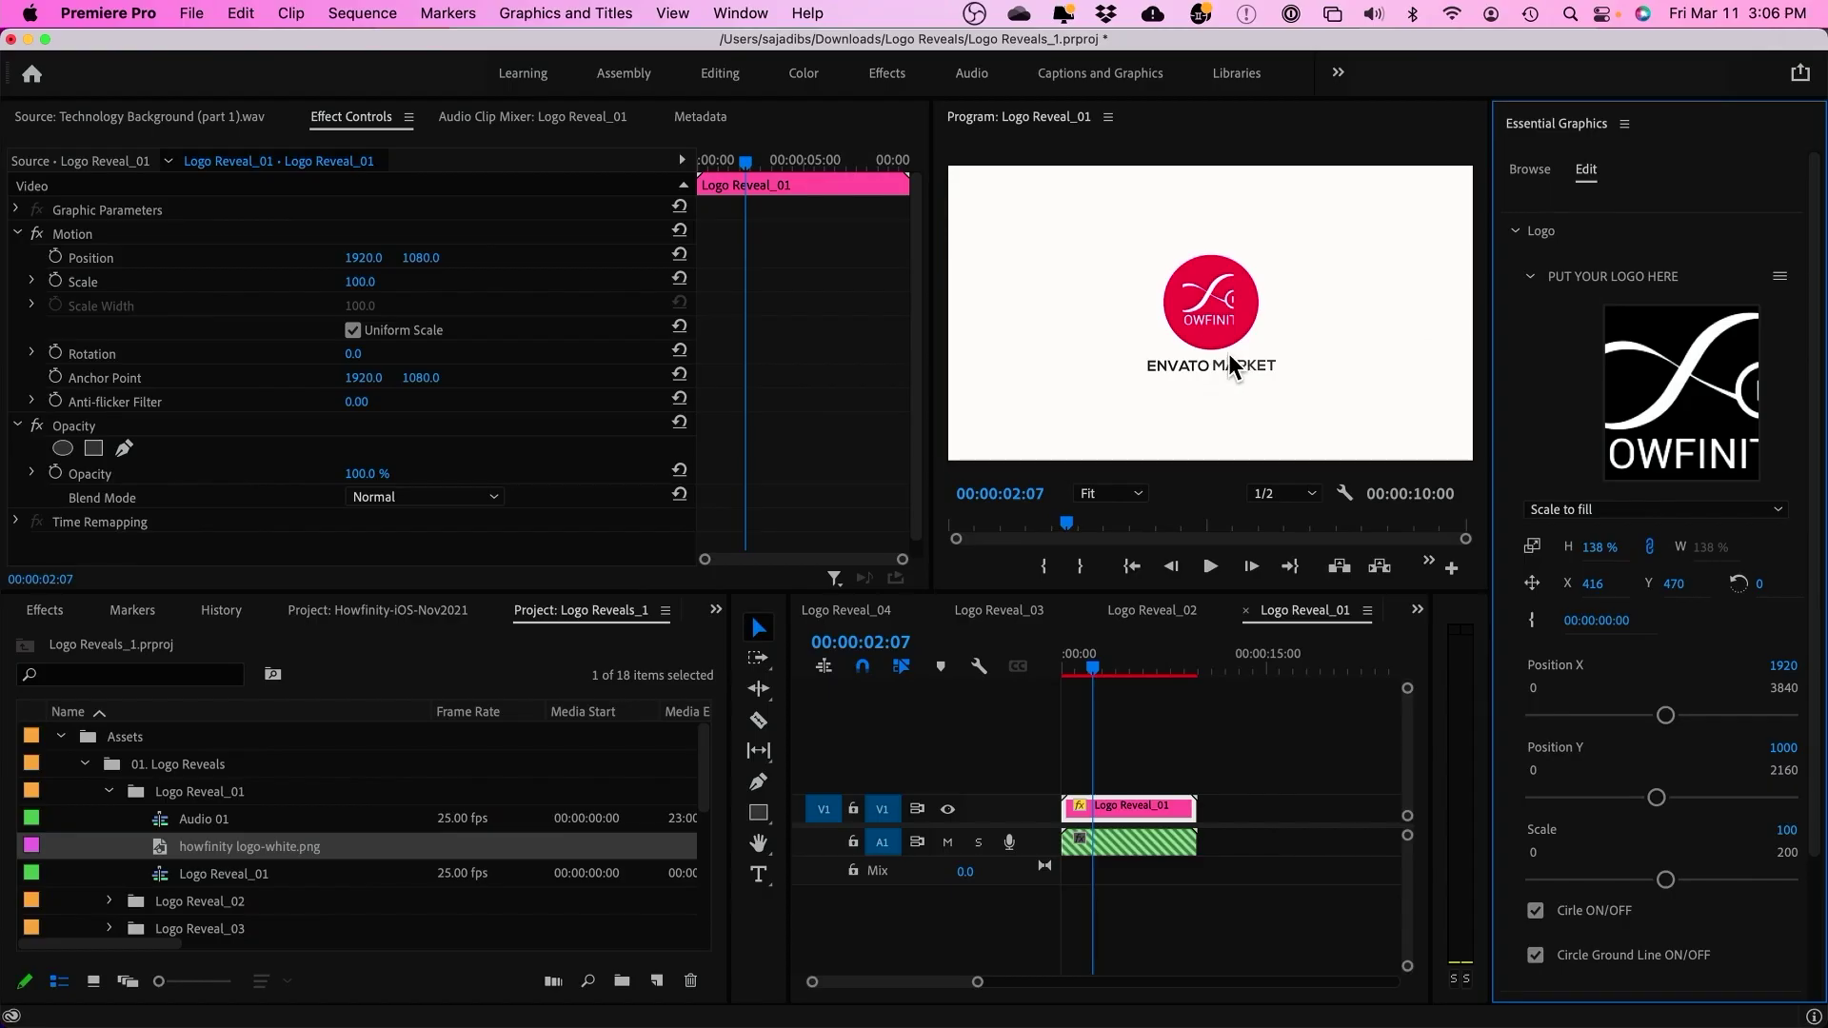
Set the PUT YOUR LOGO HERE scaling option to Scale to fill
click(1561, 508)
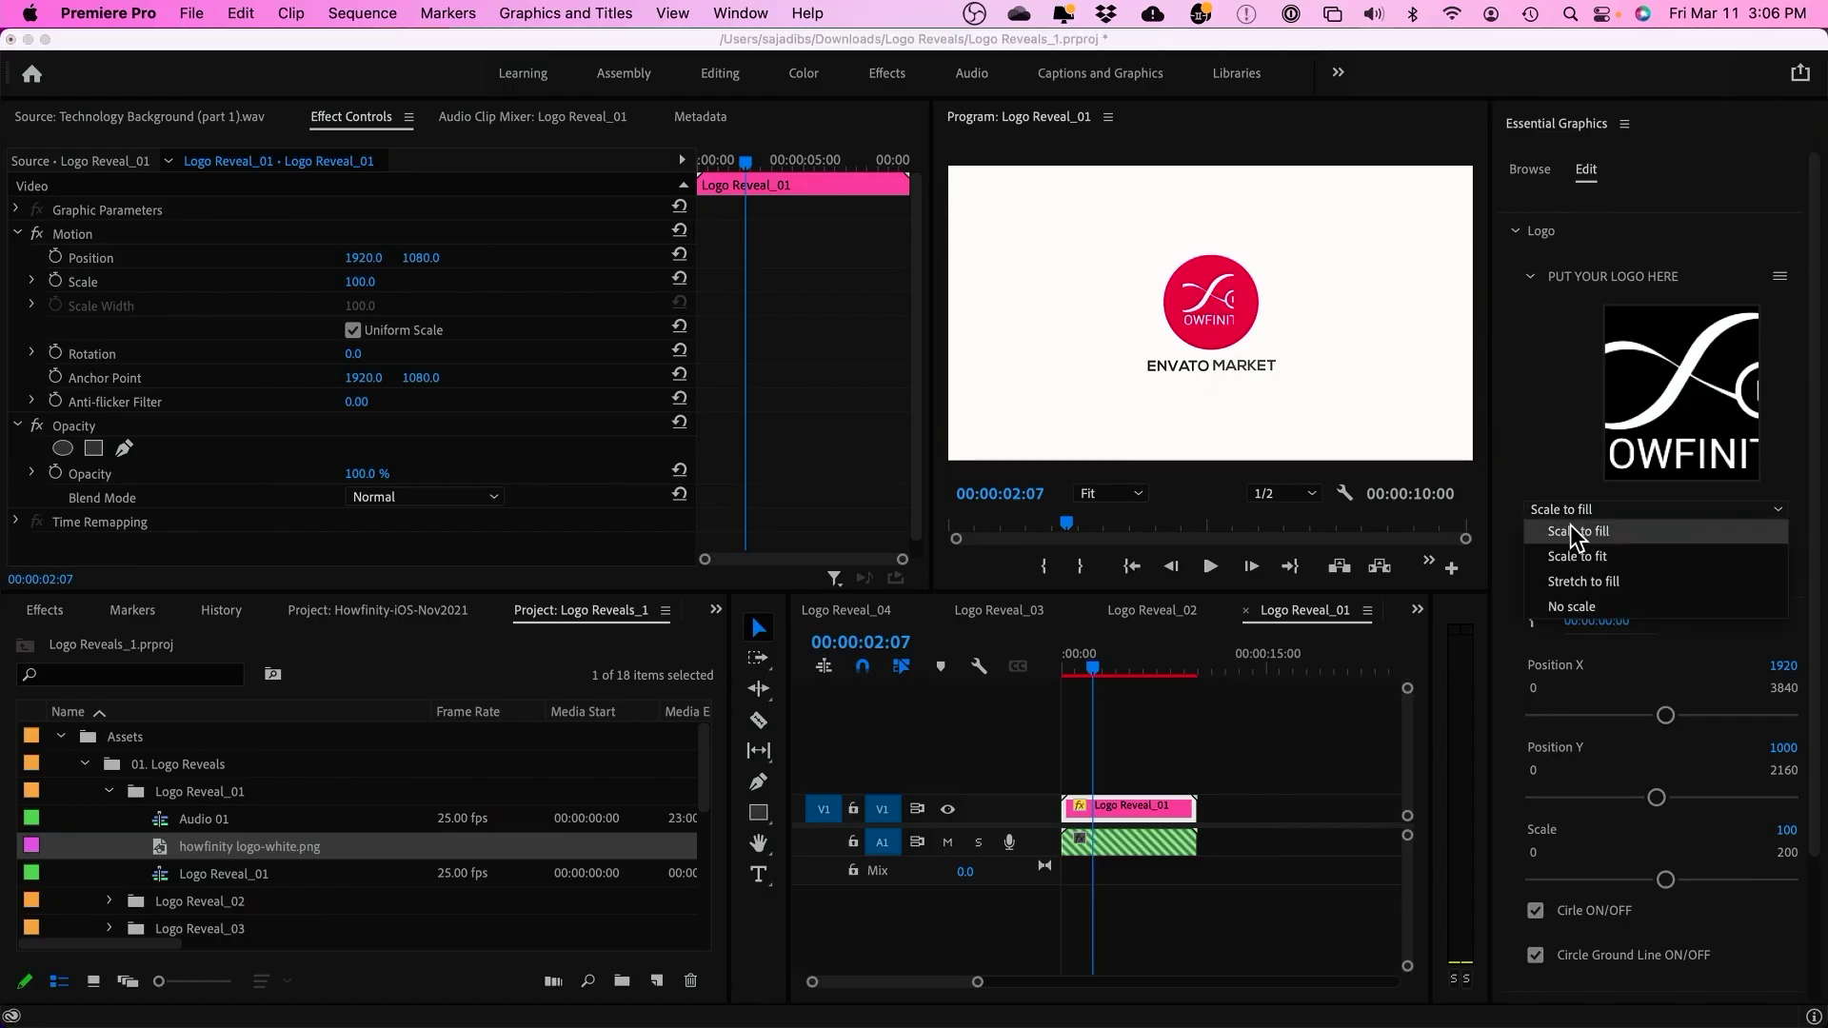
click(1567, 531)
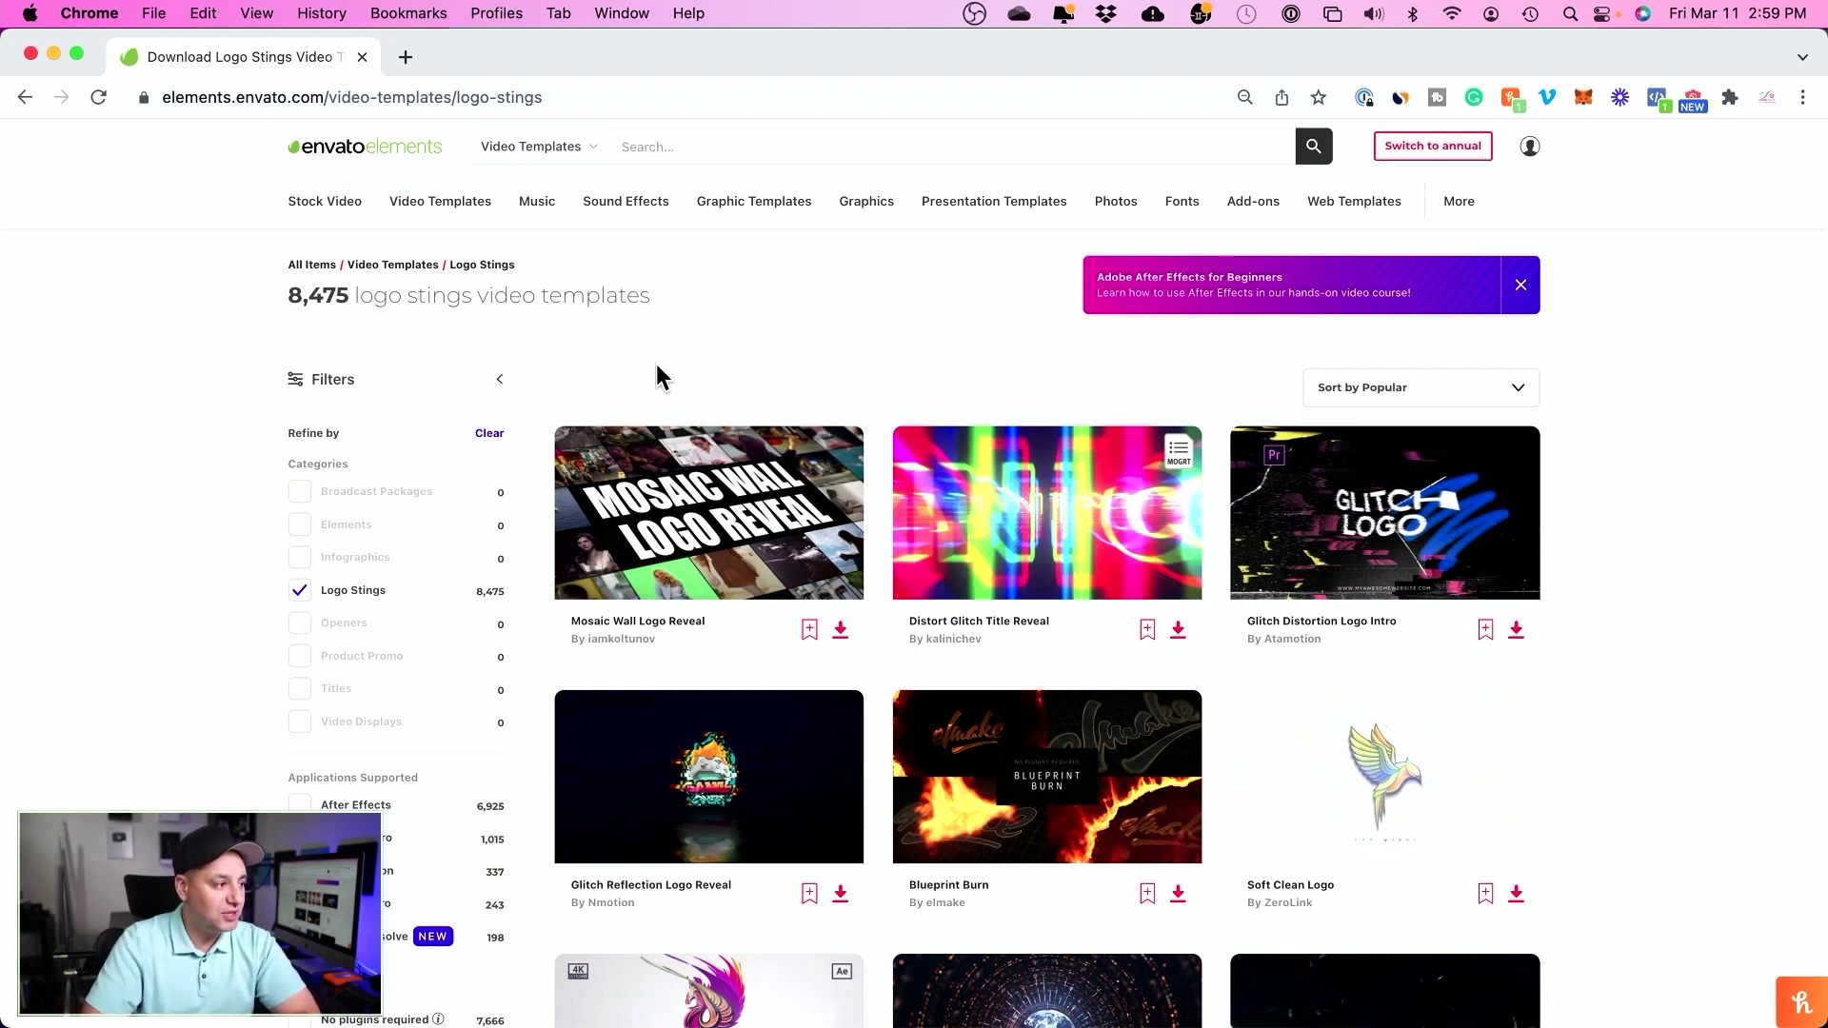
scroll(357, 628, down, 2)
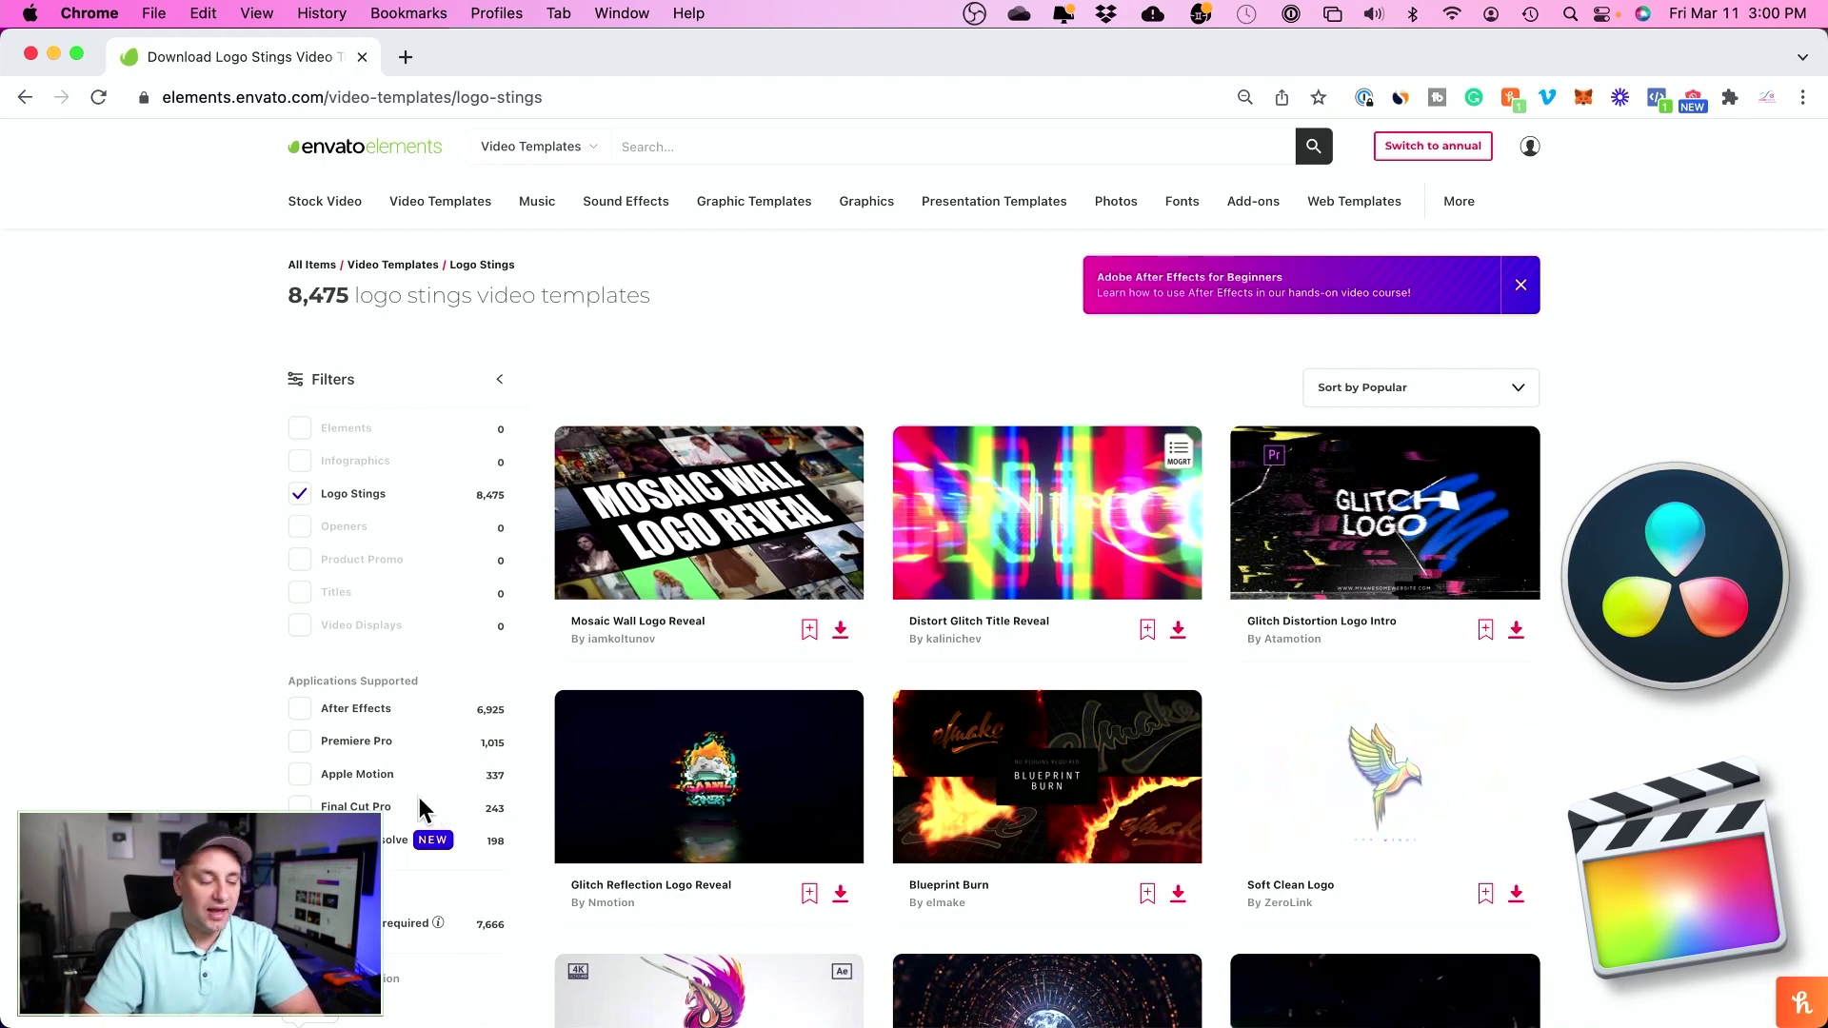
scroll(638, 296, up, 1)
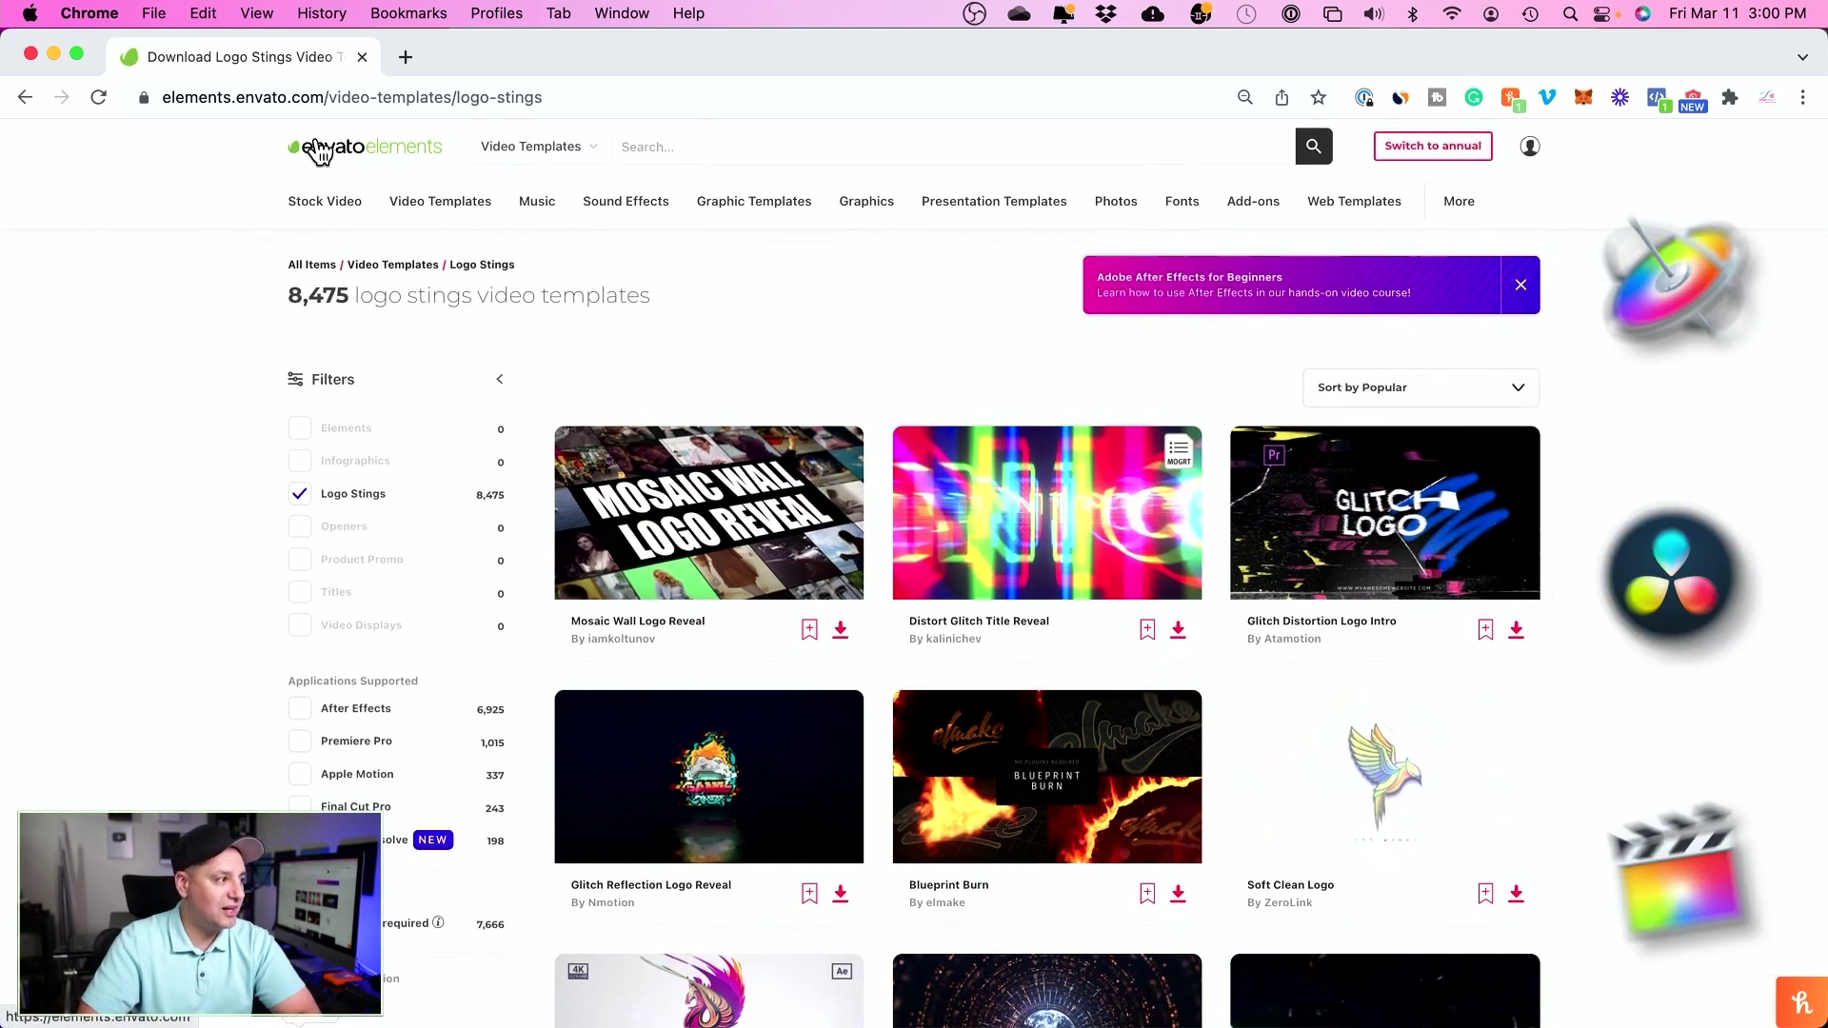
click(365, 154)
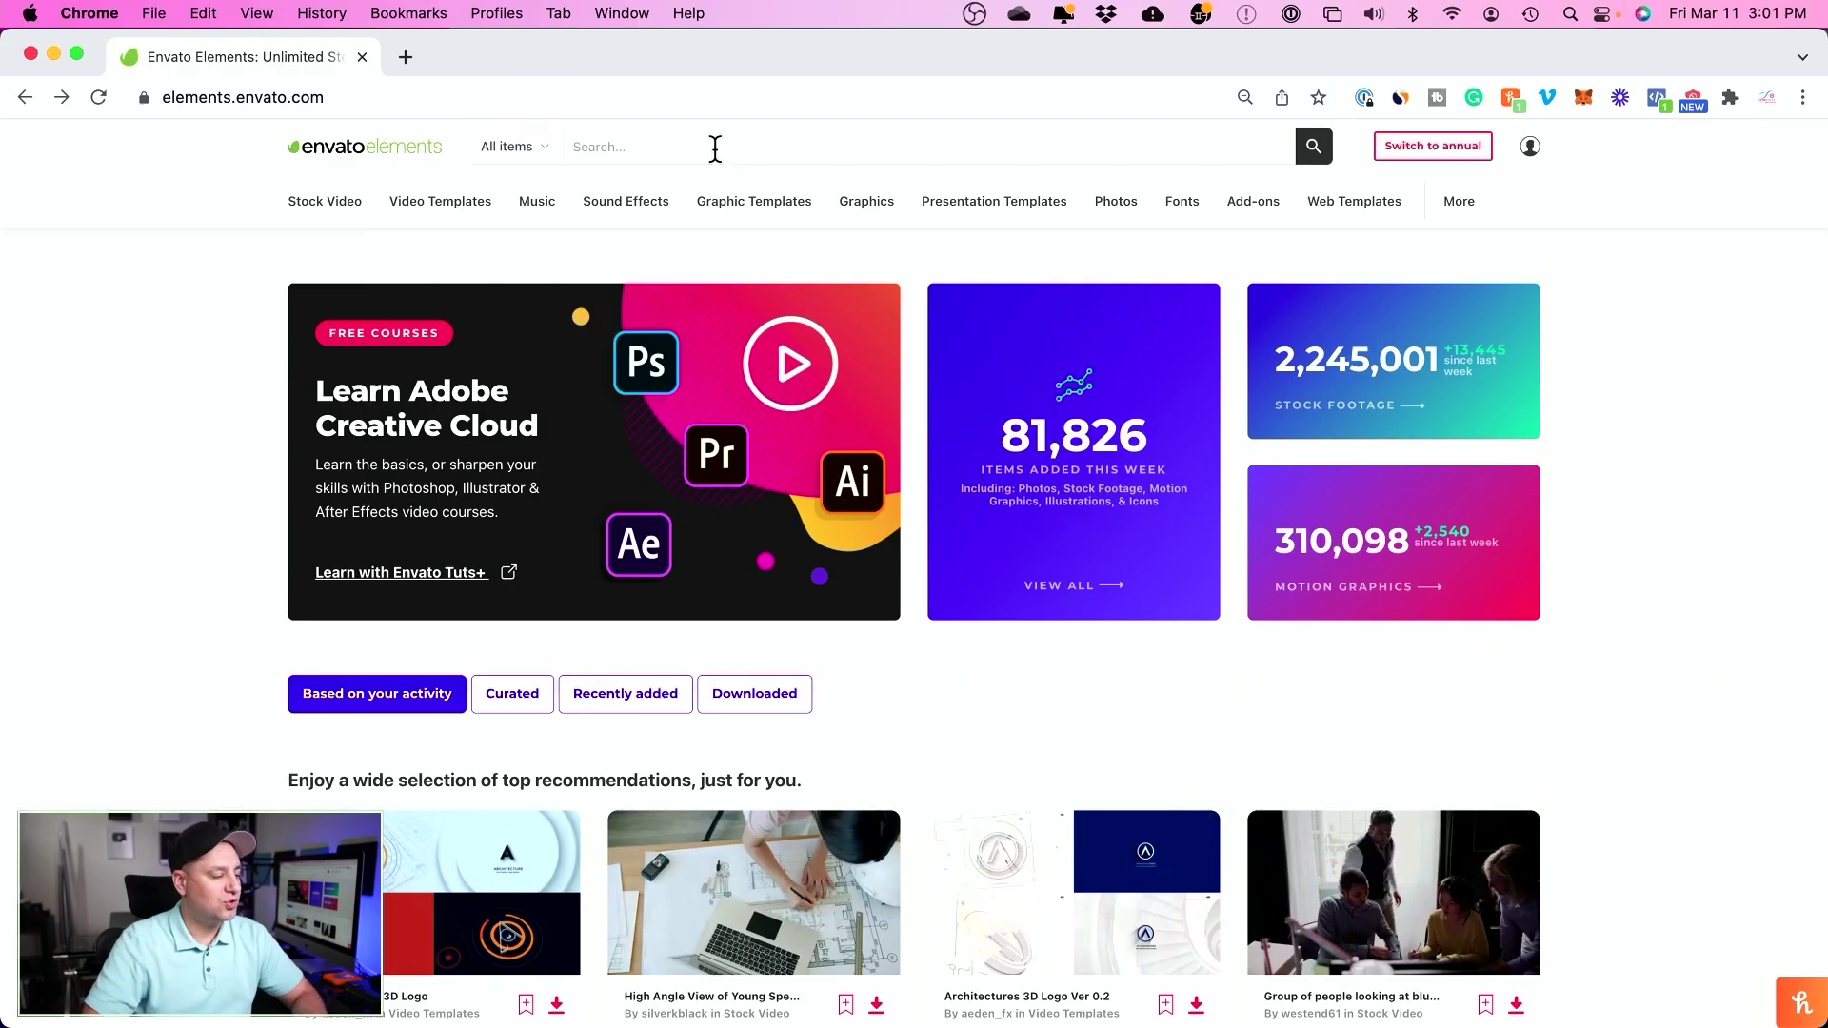
text(logo )
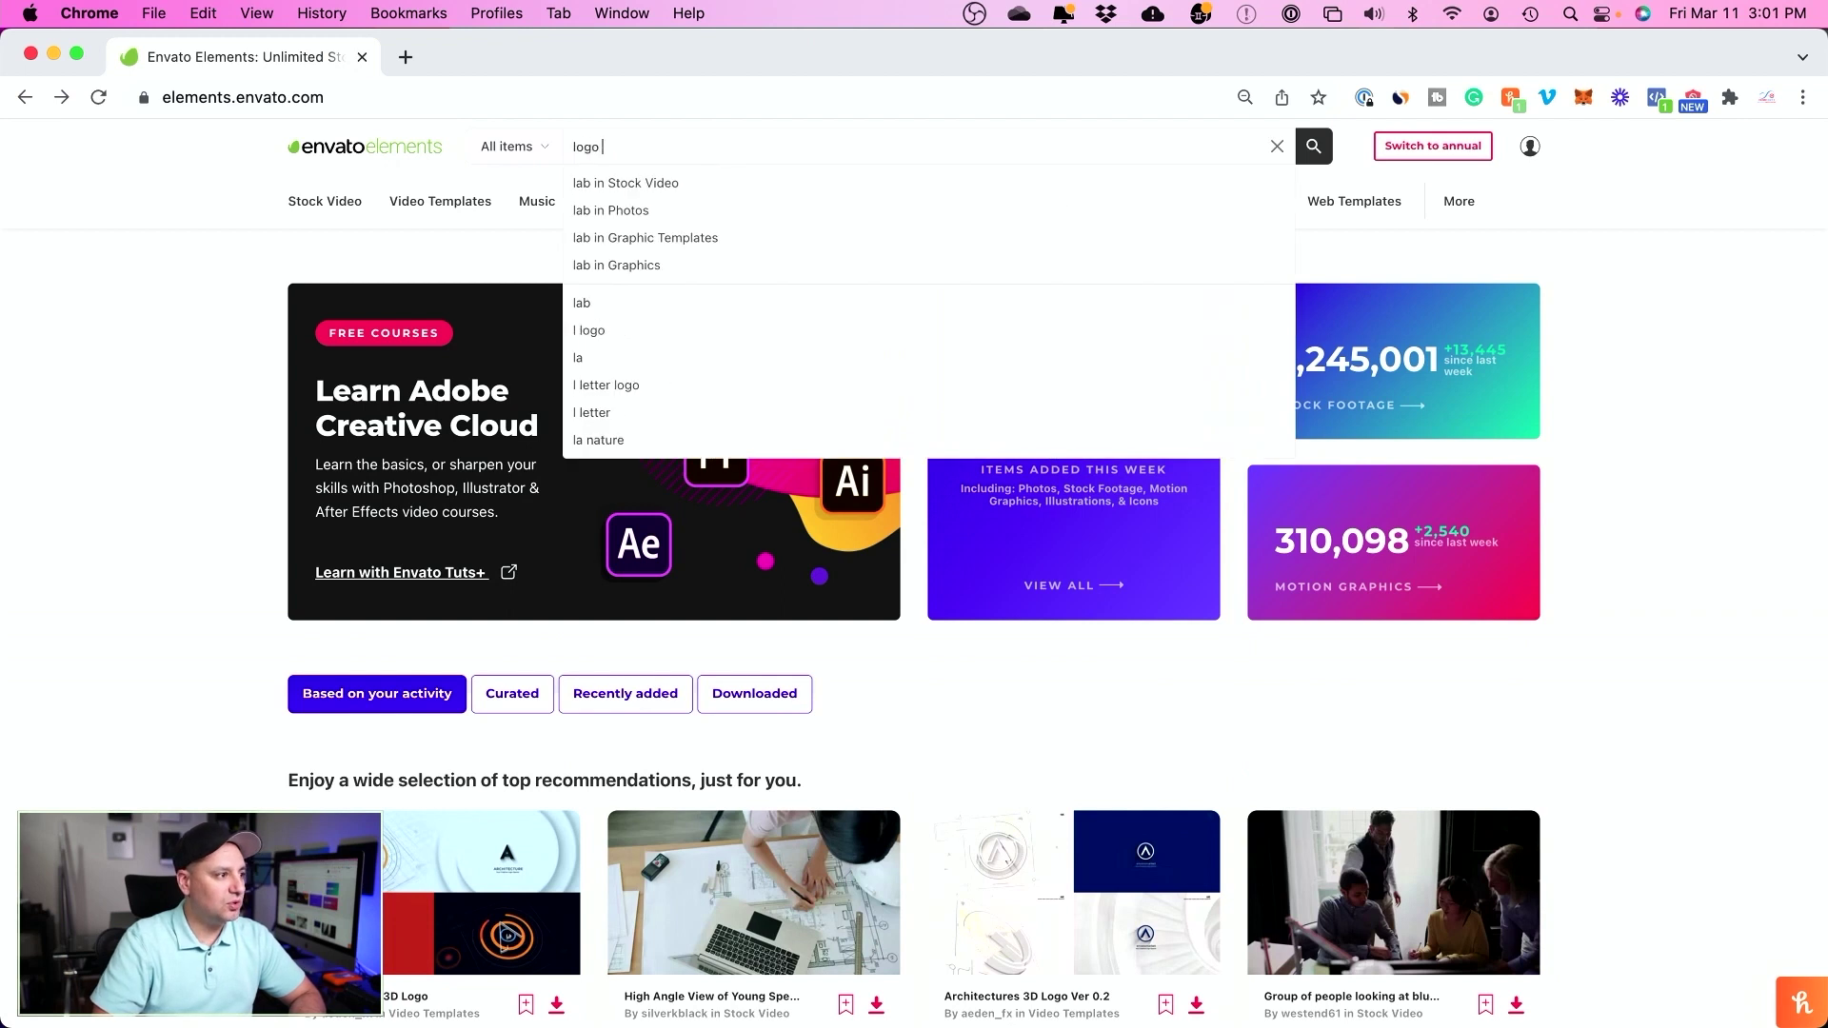
text(reveal)
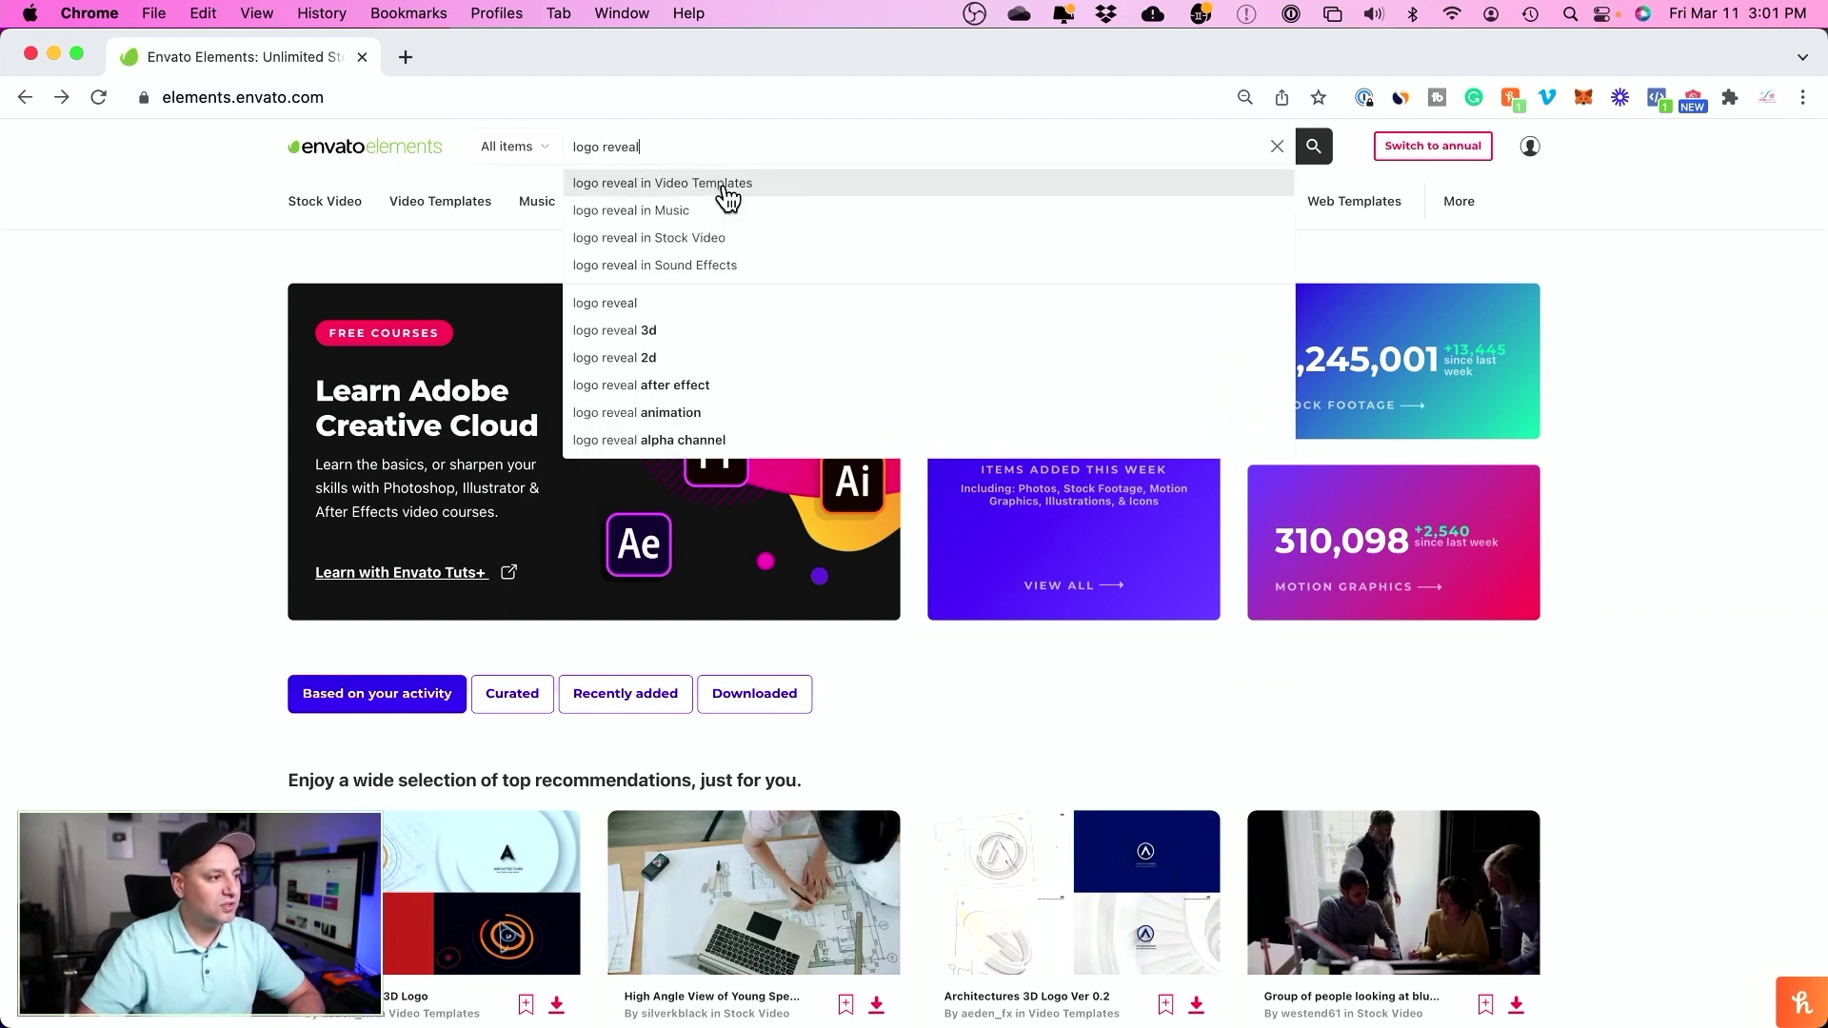
Search 'logo reveal' video templates, replacing the Logo Stings filter with Premiere Pro
click(664, 183)
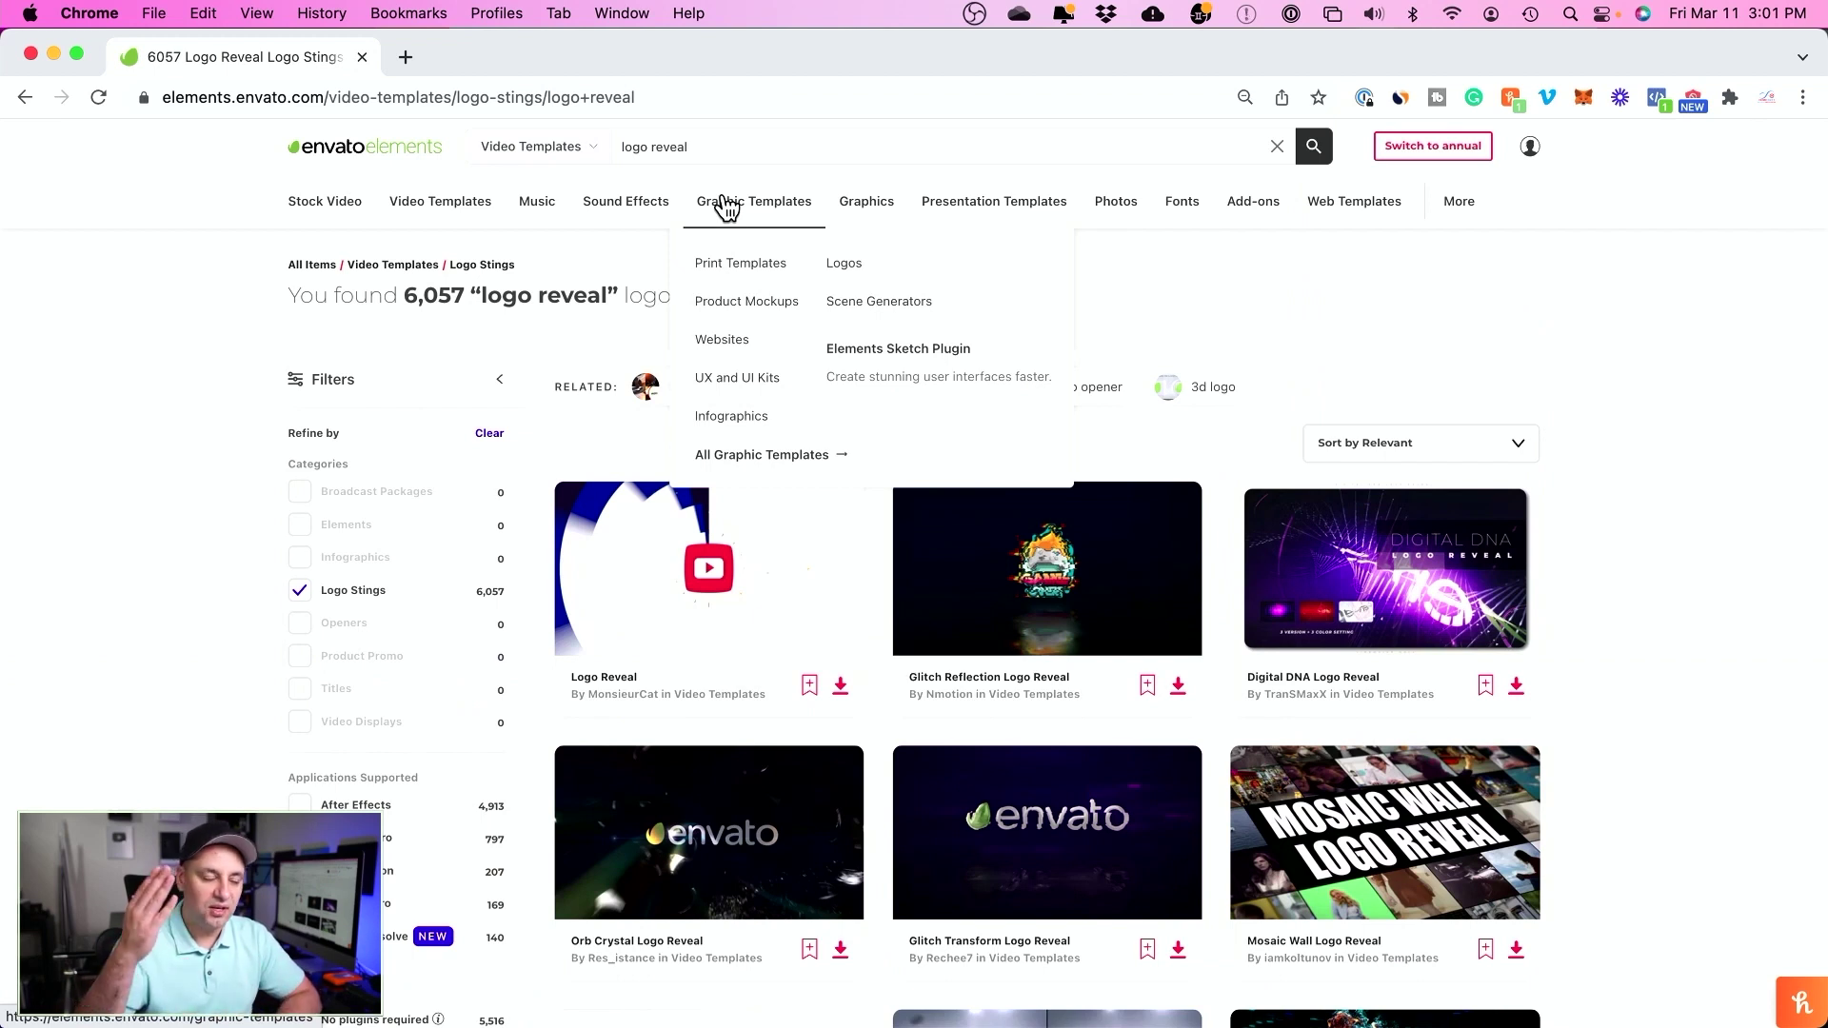
click(300, 590)
scroll(182, 542, down, 2)
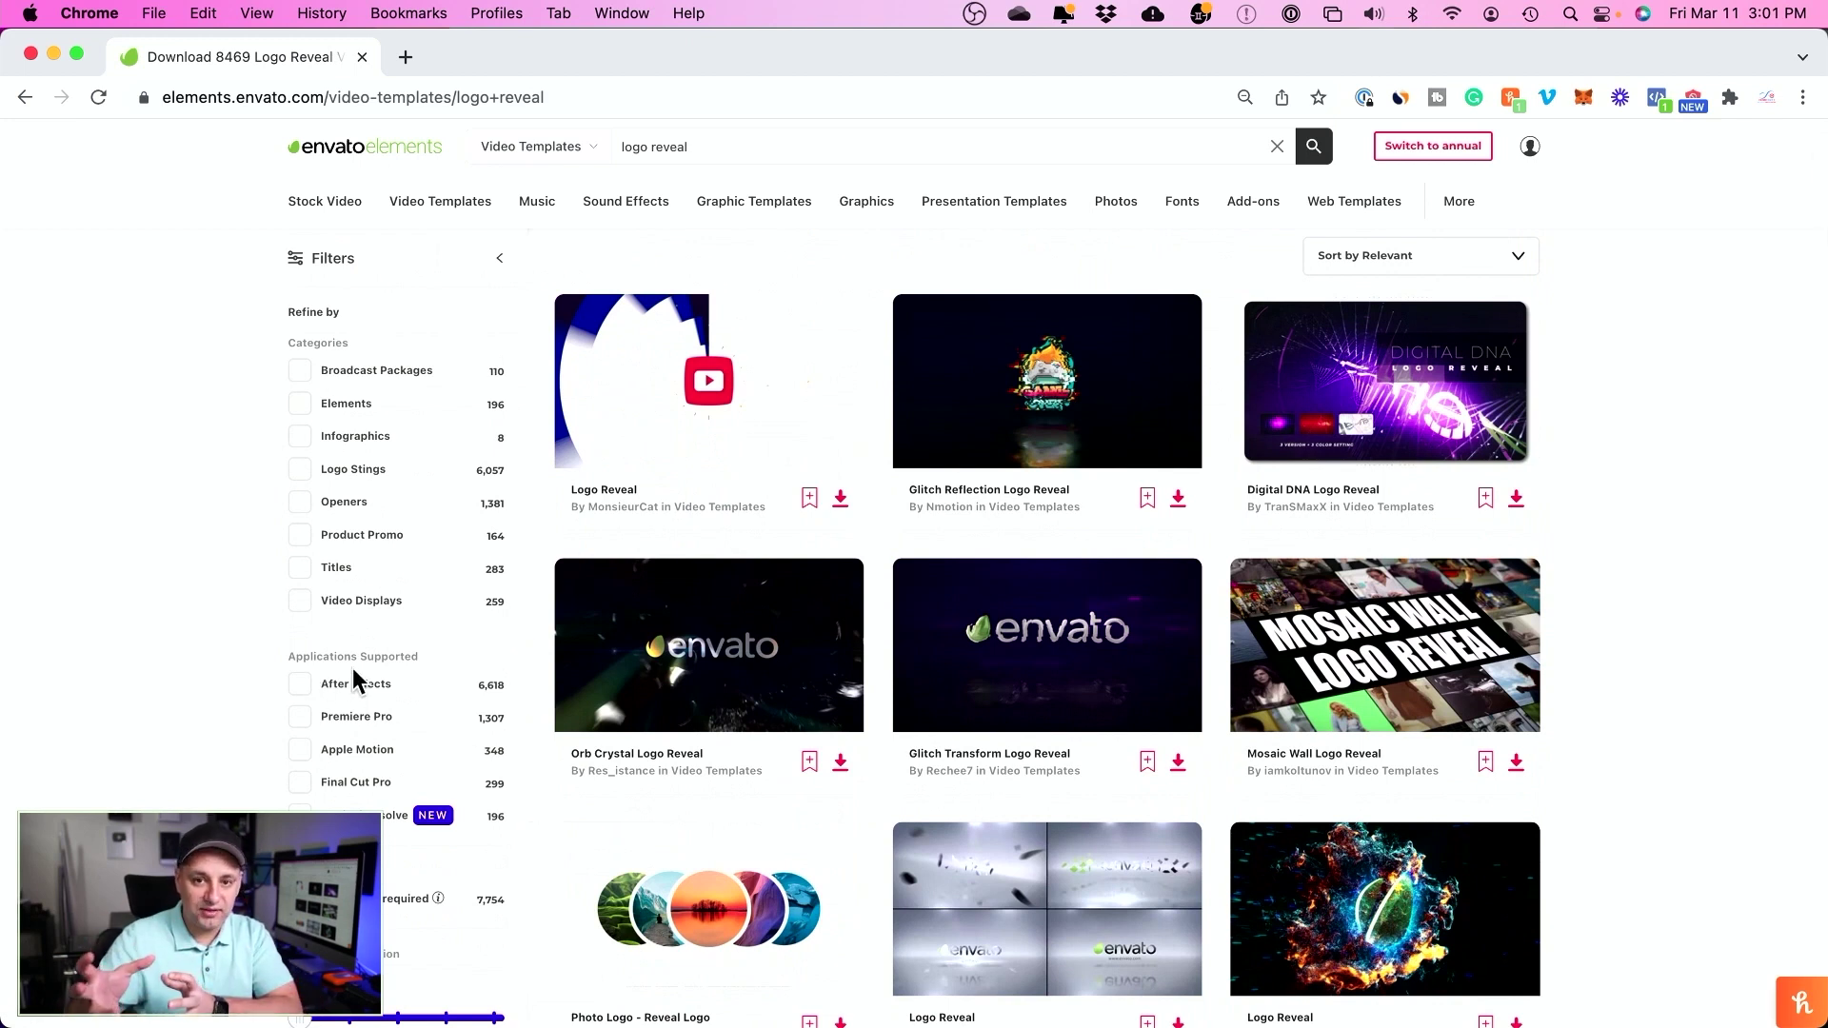
click(300, 717)
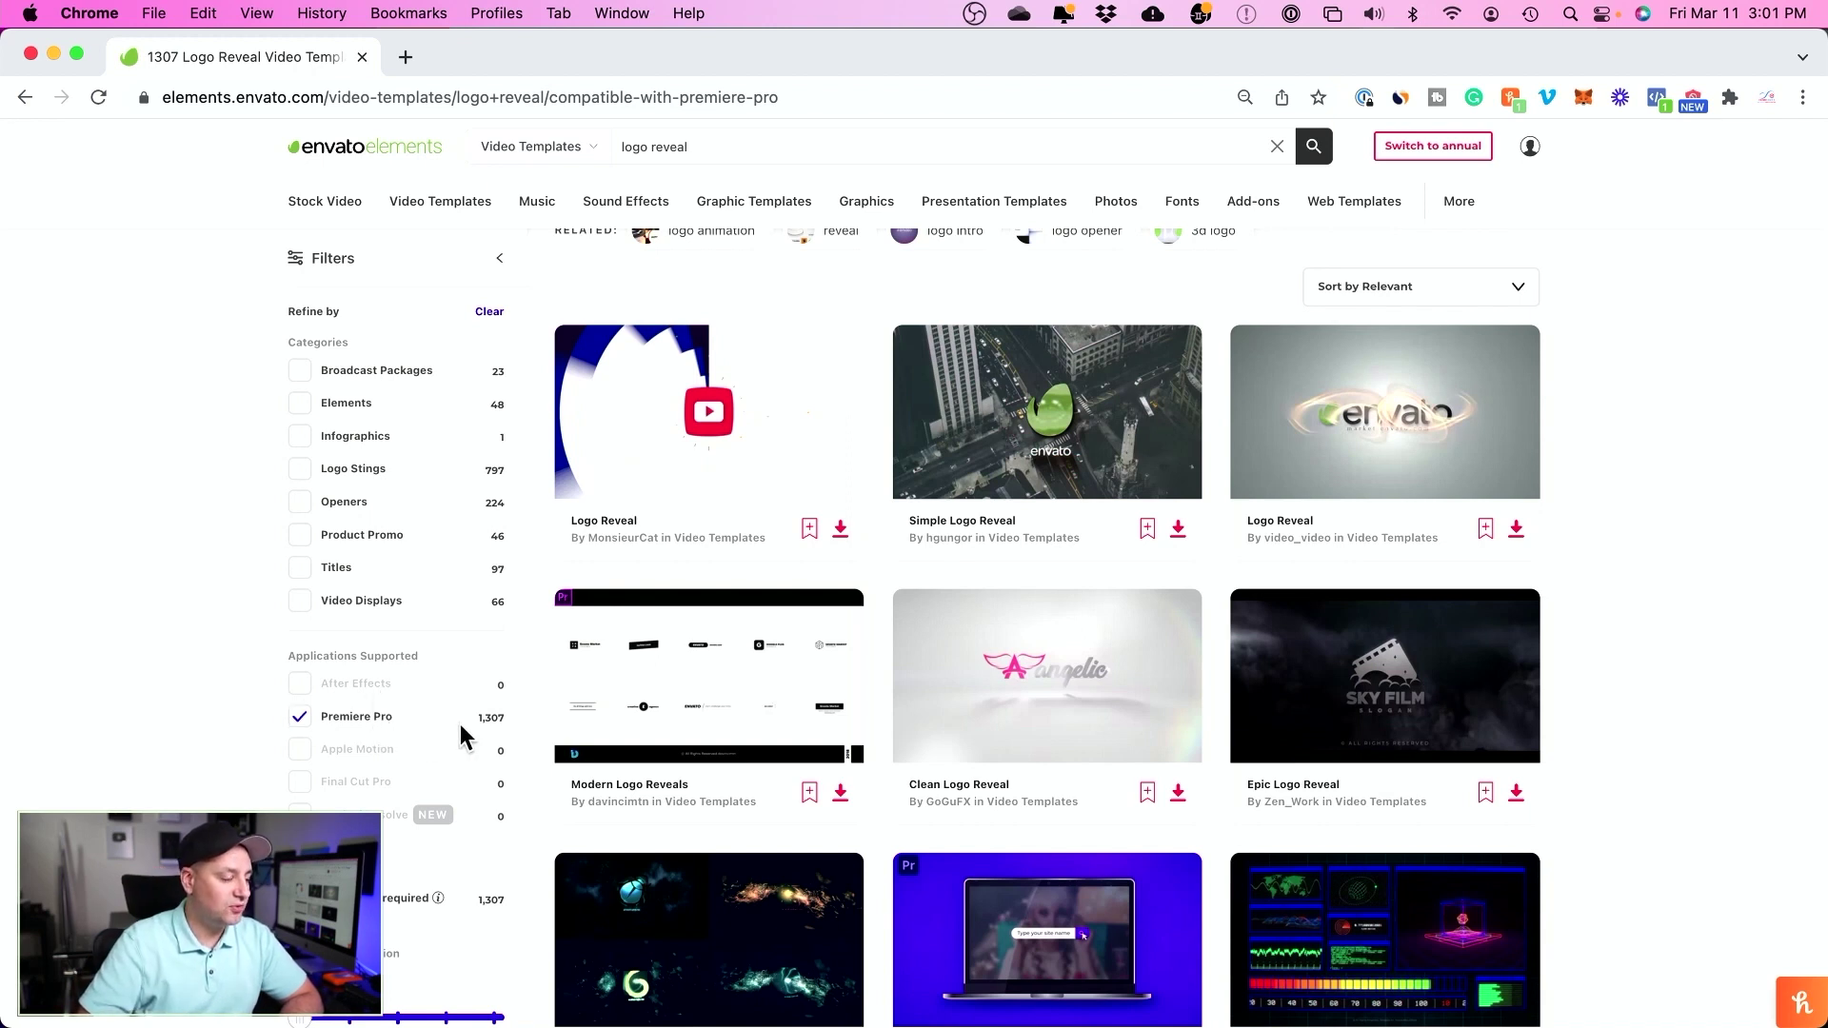
scroll(714, 643, up, 1)
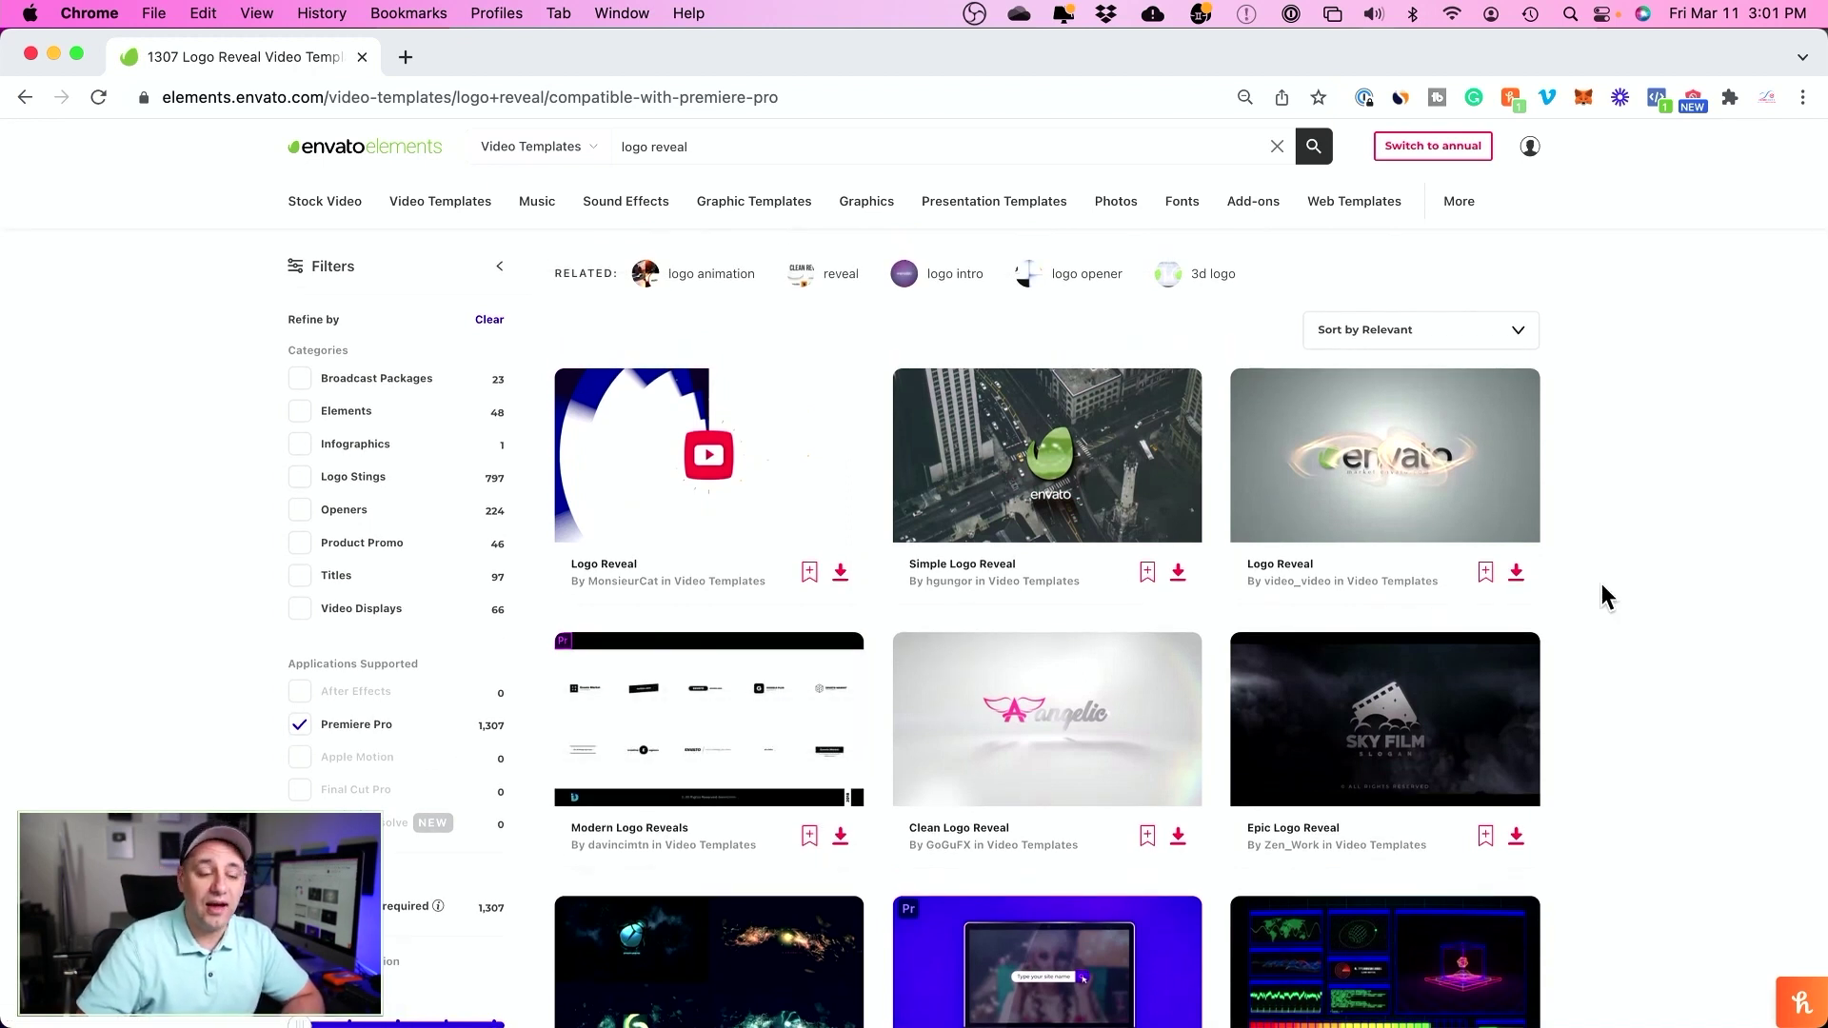
scroll(1606, 597, down, 4)
scroll(1606, 597, down, 3)
scroll(1605, 597, down, 2)
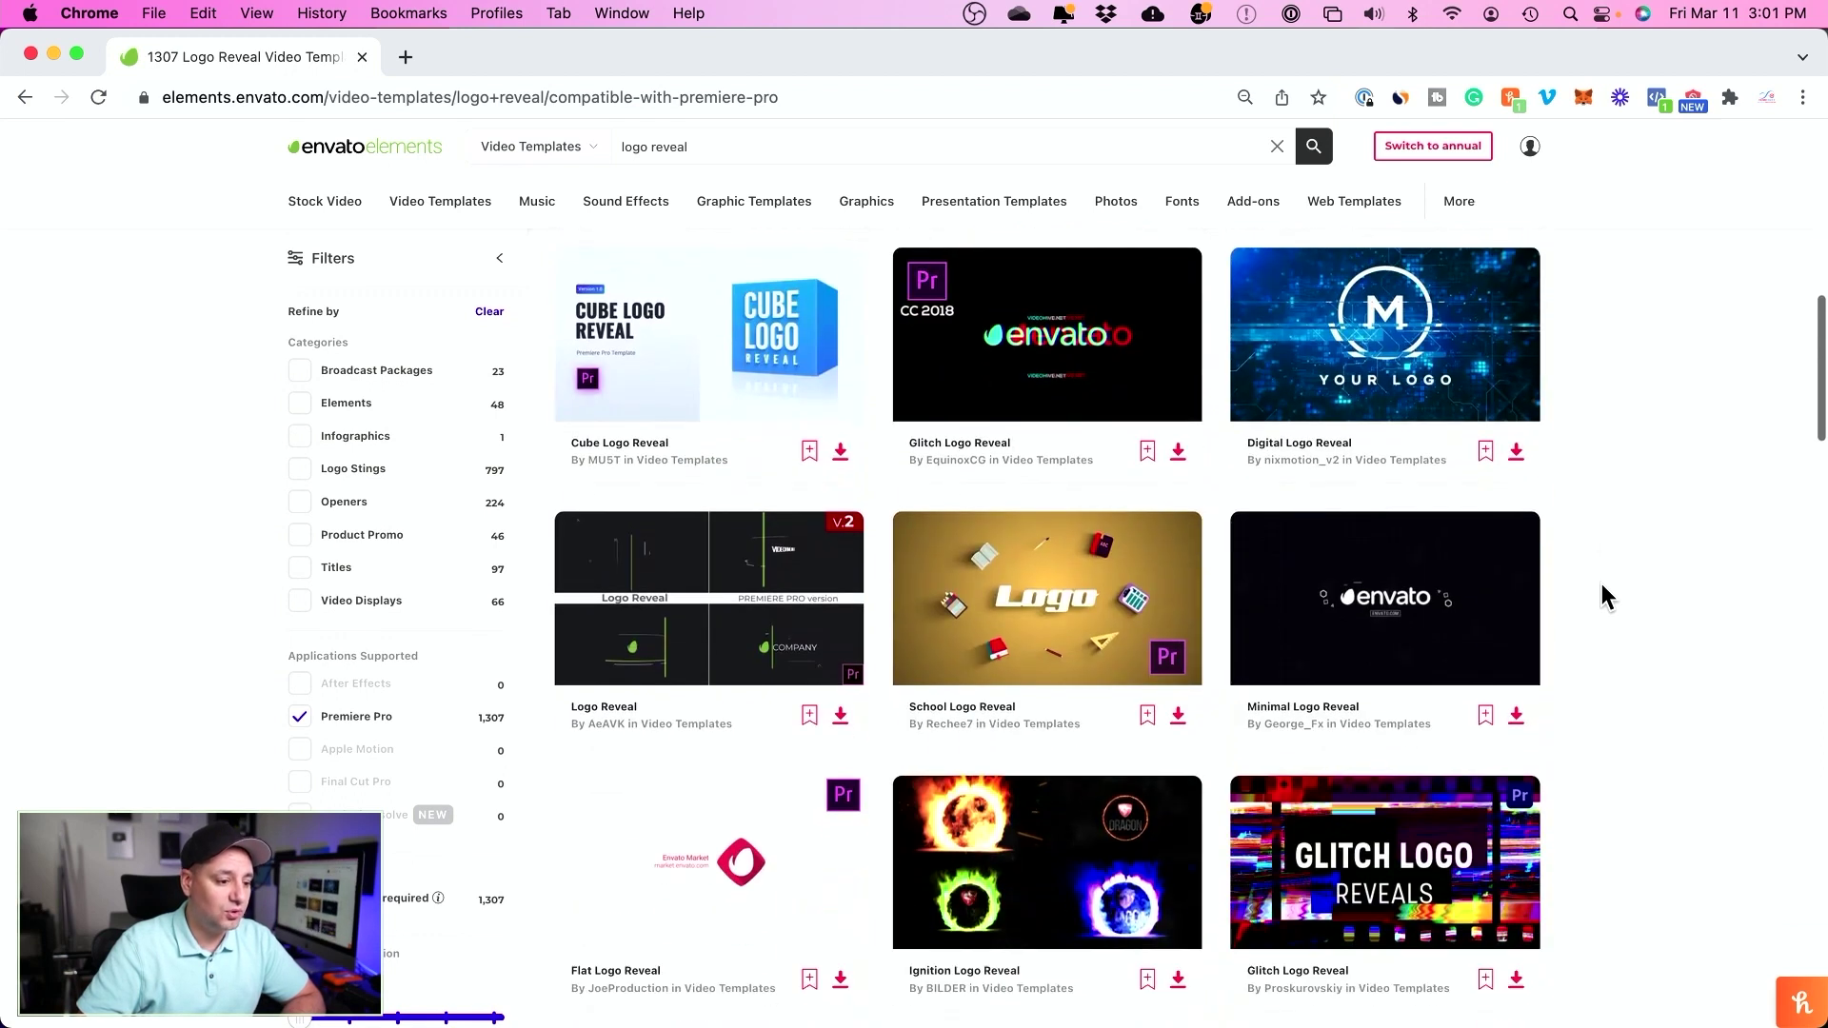
scroll(1600, 584, down, 5)
scroll(1601, 585, down, 5)
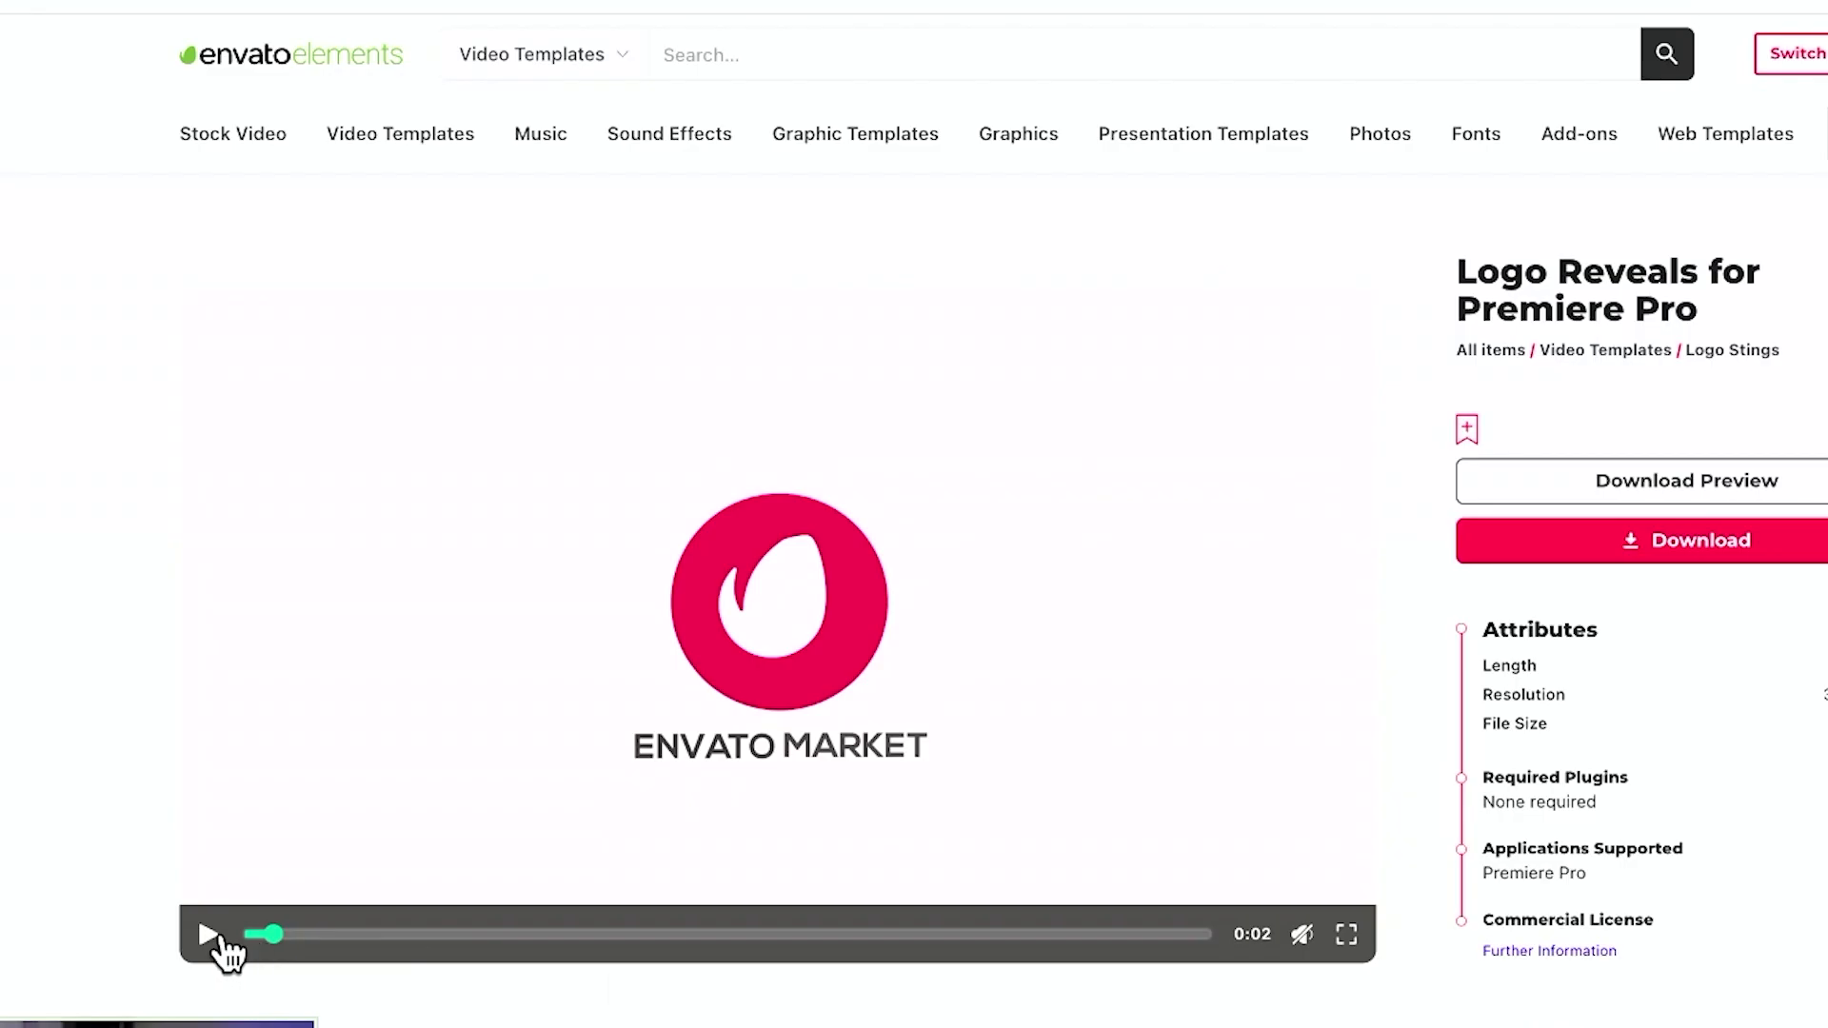
Play the Logo Reveals template preview and skip further into the animation
click(209, 936)
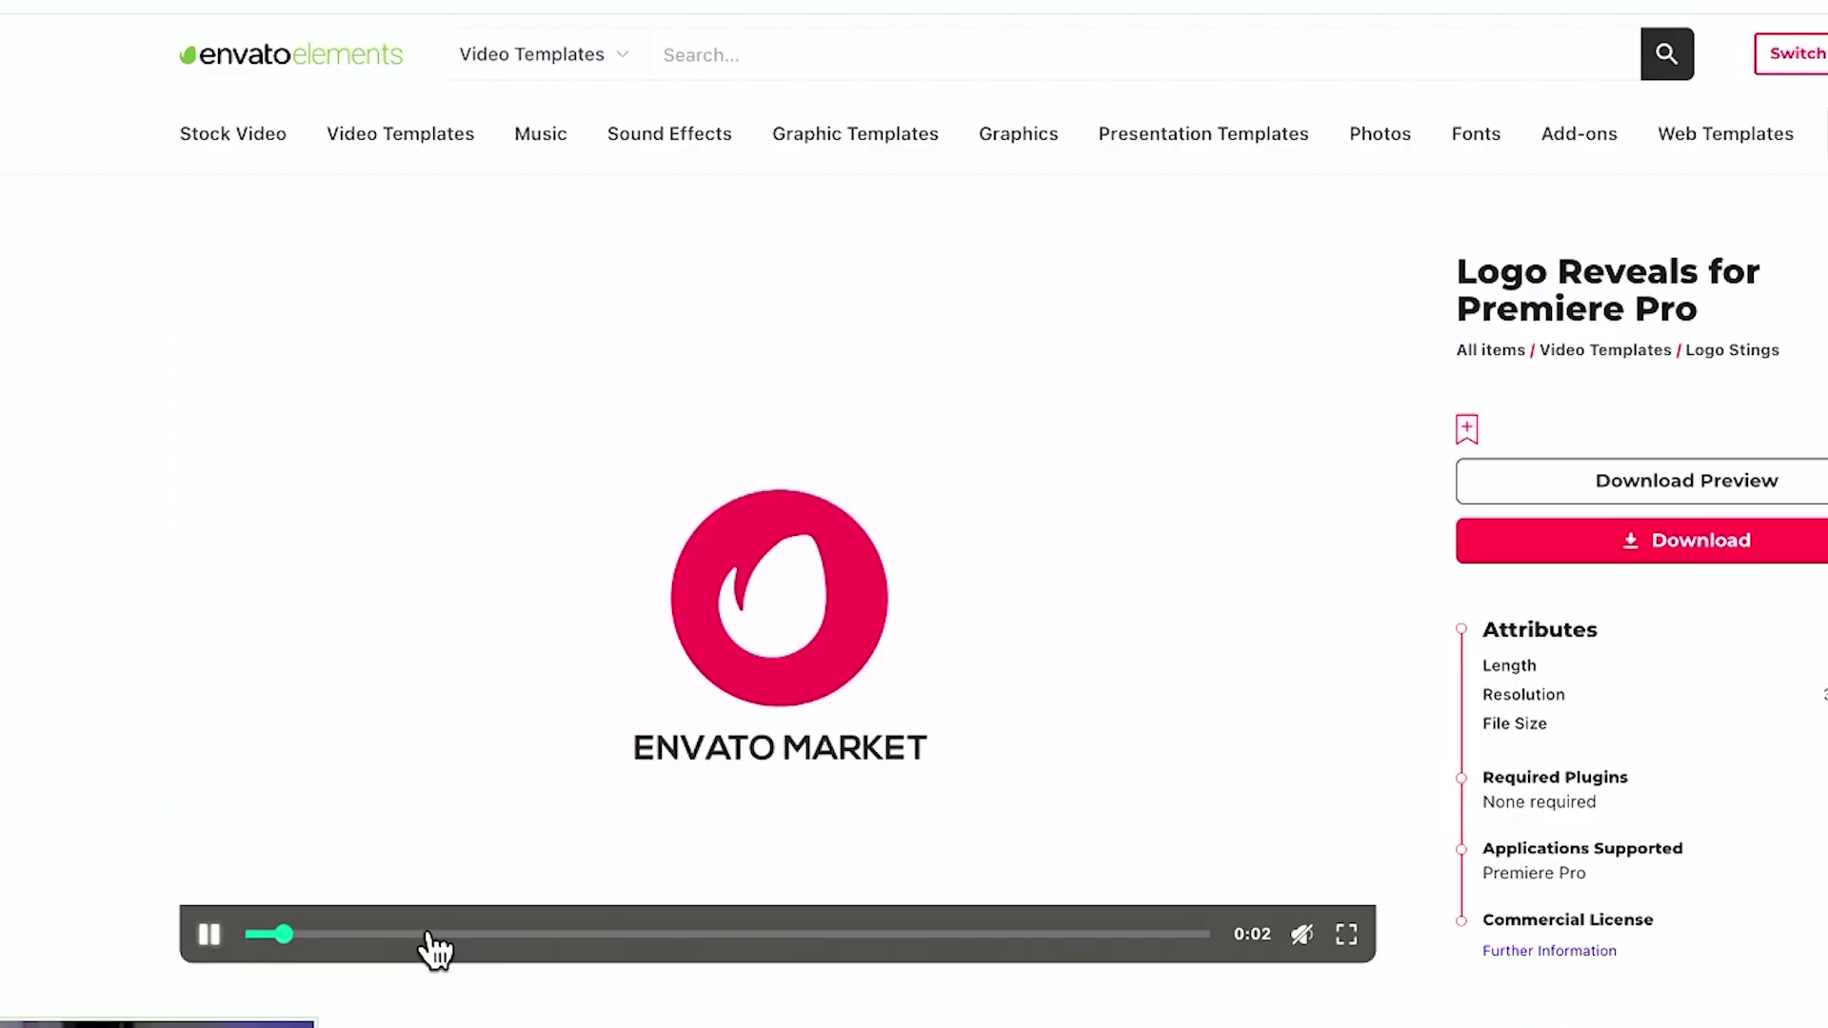
click(415, 936)
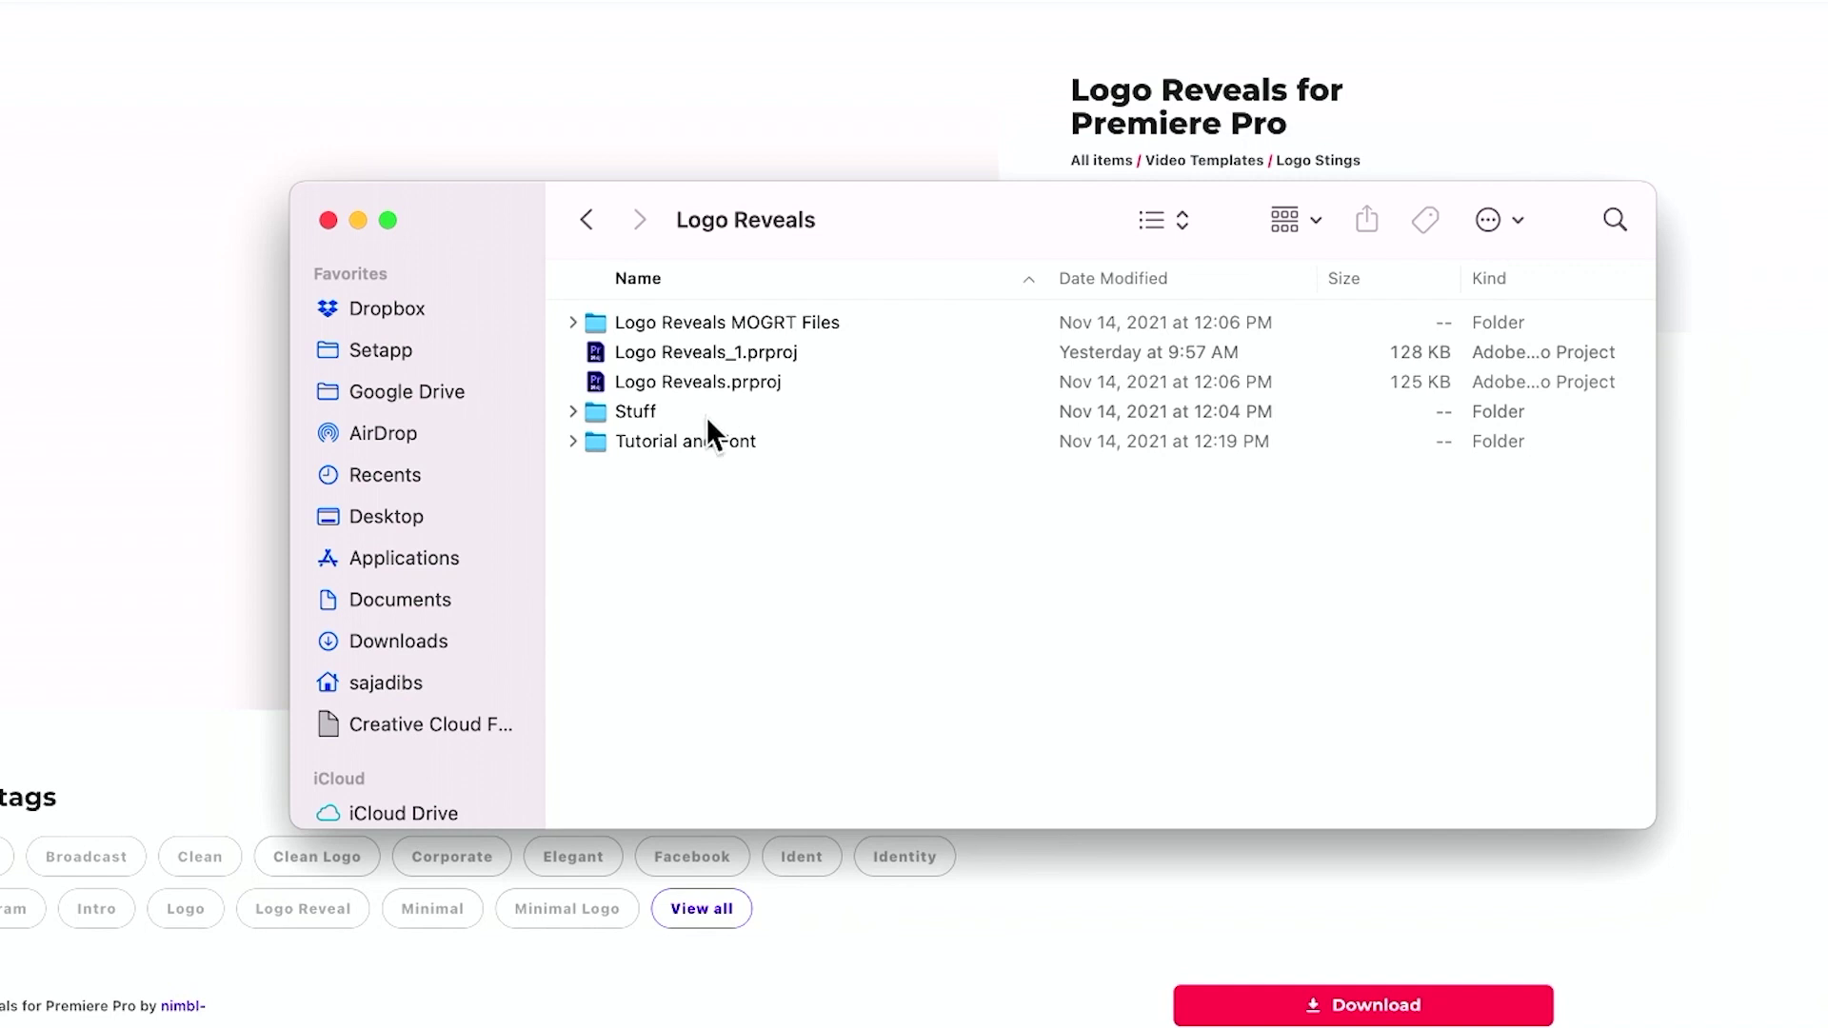
Check FONT.txt and Tutorial.mp4 in Tutorial and Font, then reselect the Logo Reveals project
click(652, 380)
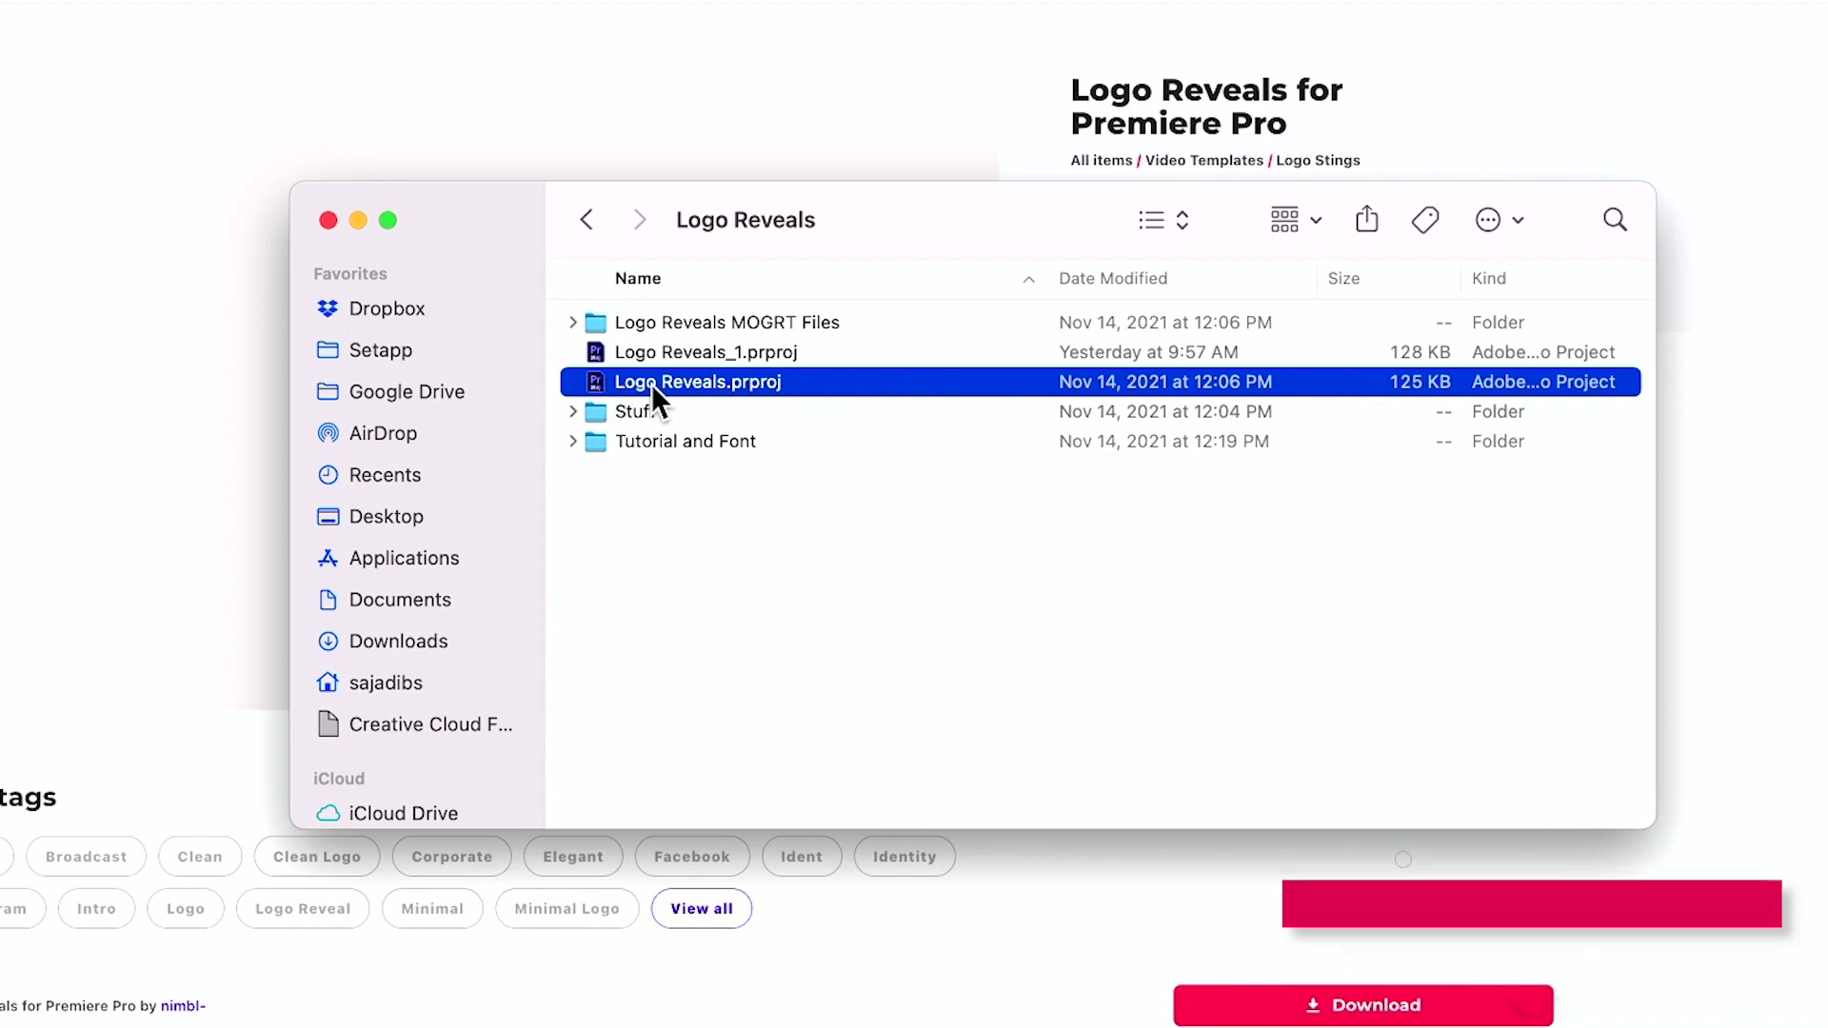
click(571, 442)
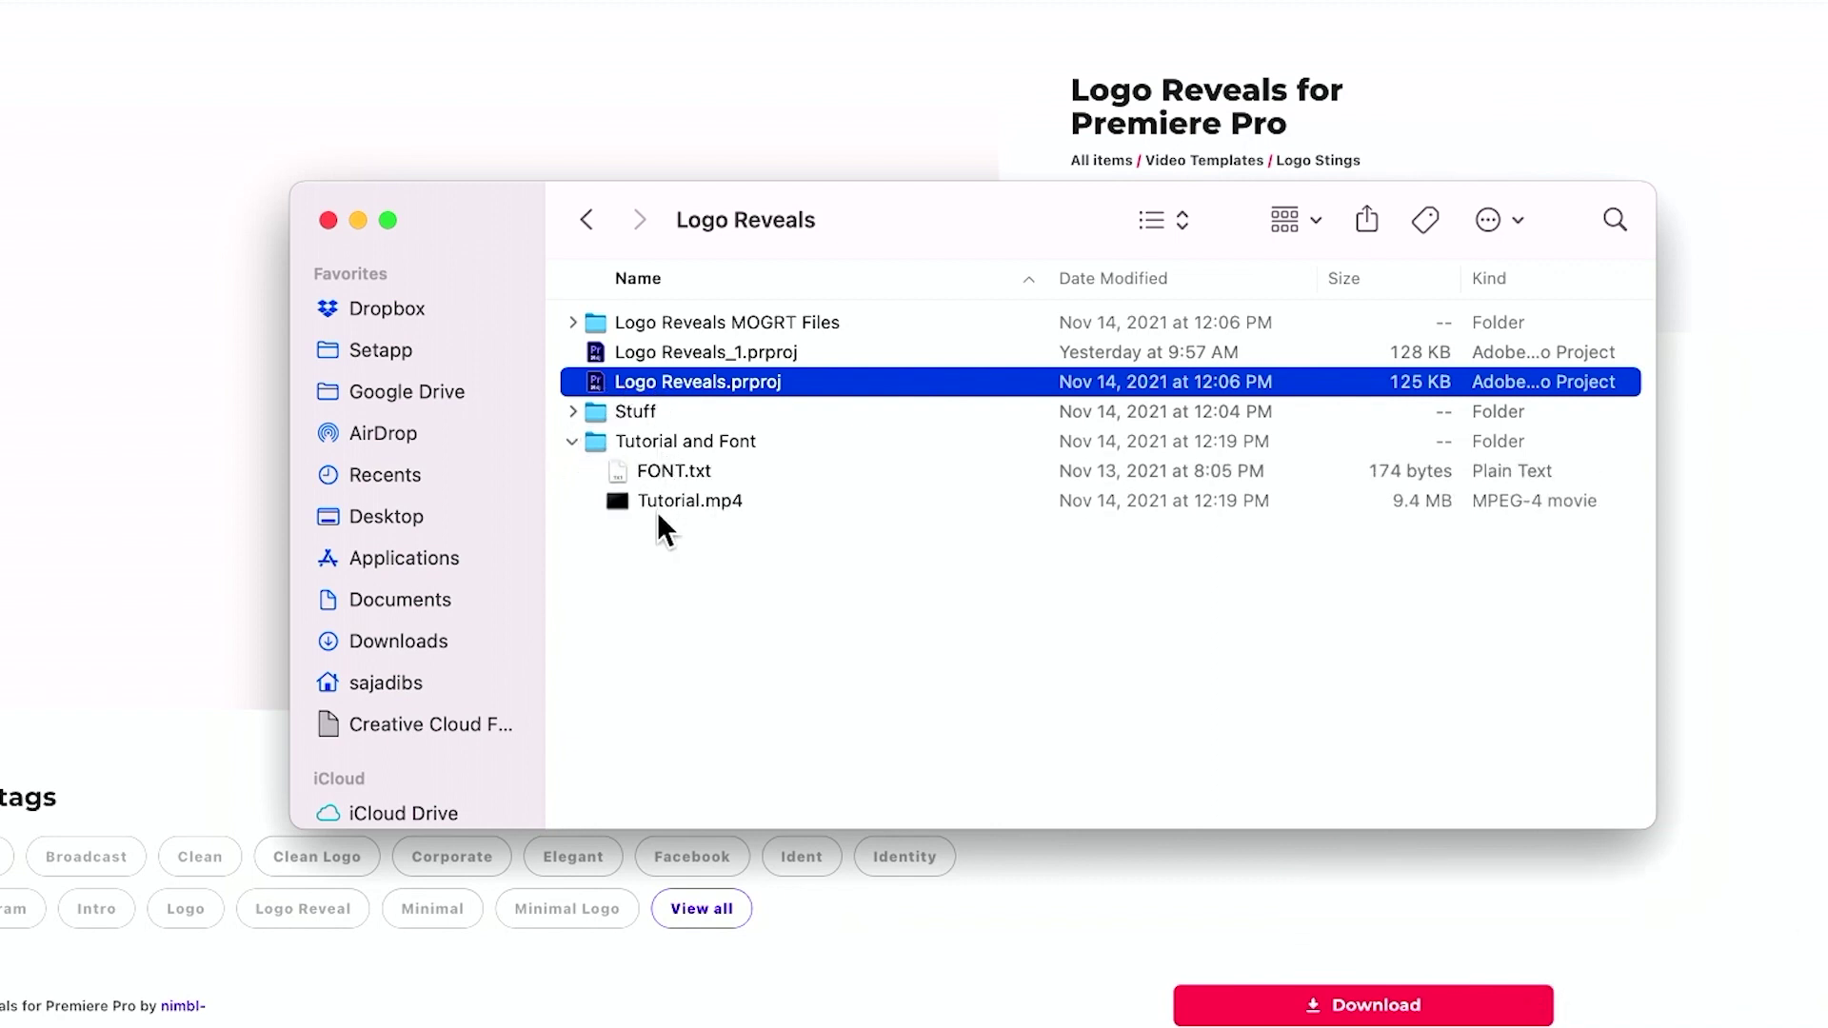
click(665, 469)
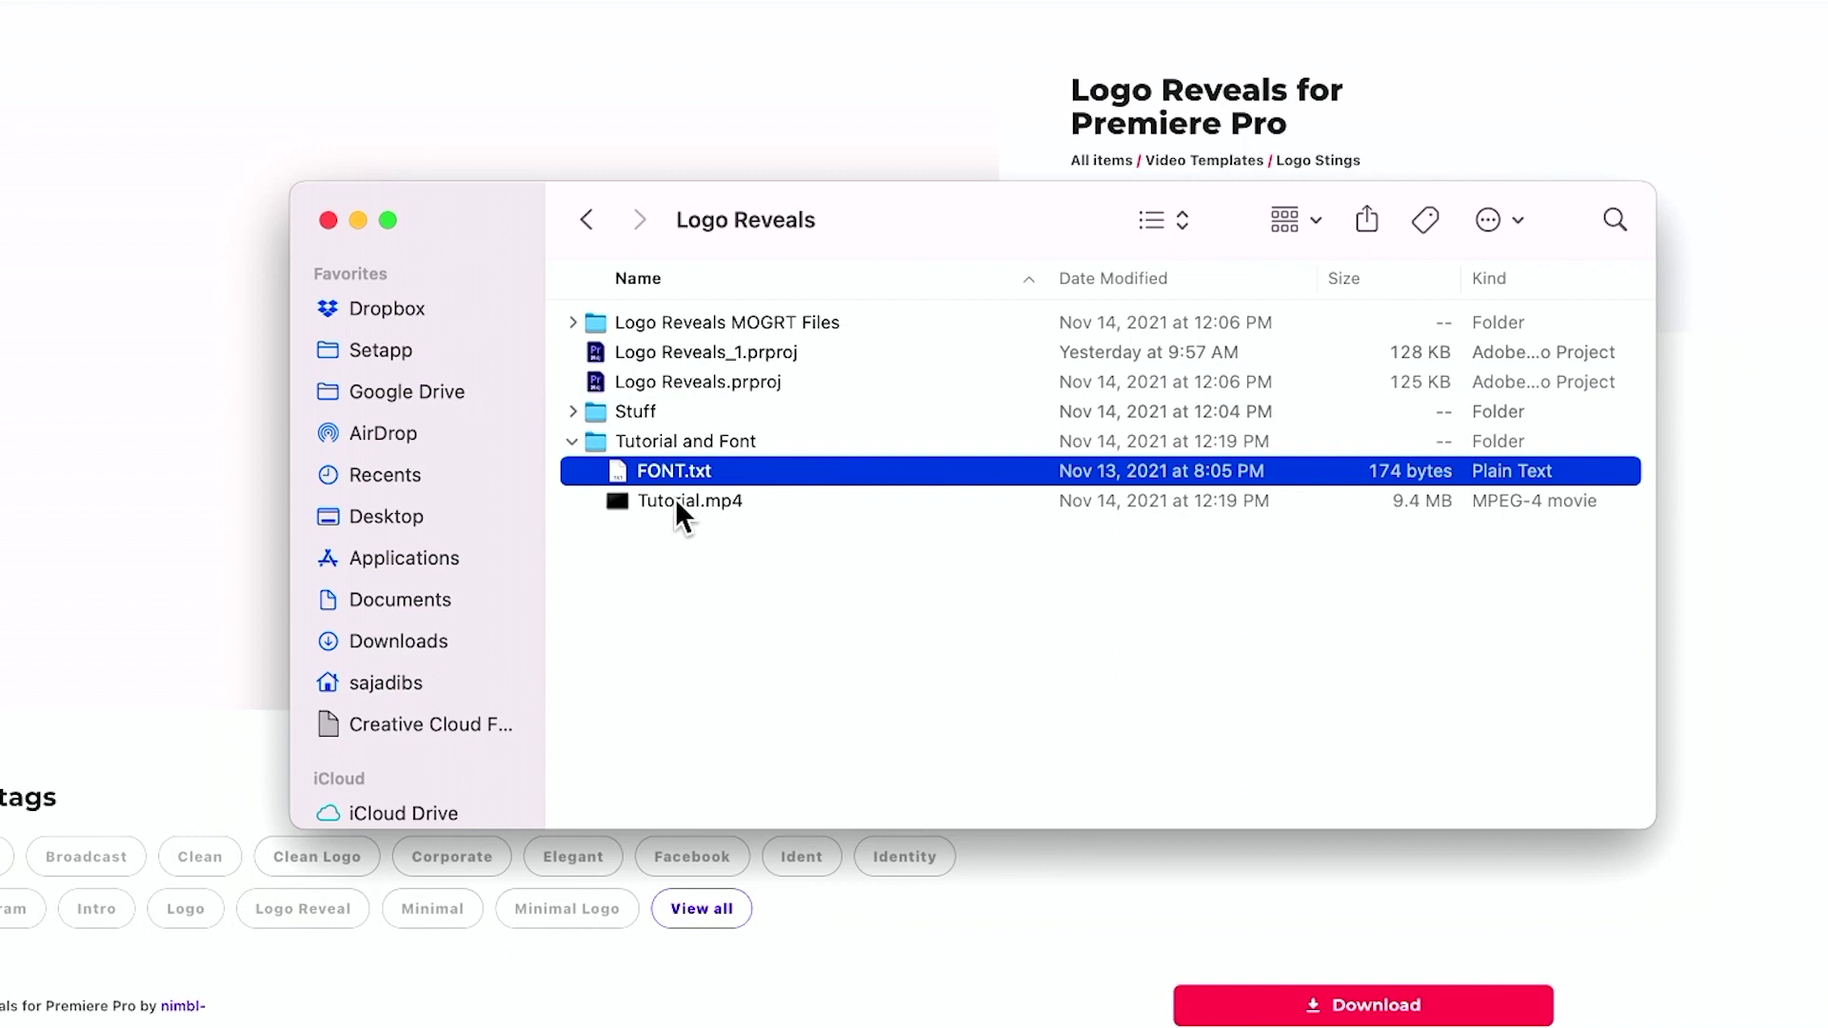
click(686, 534)
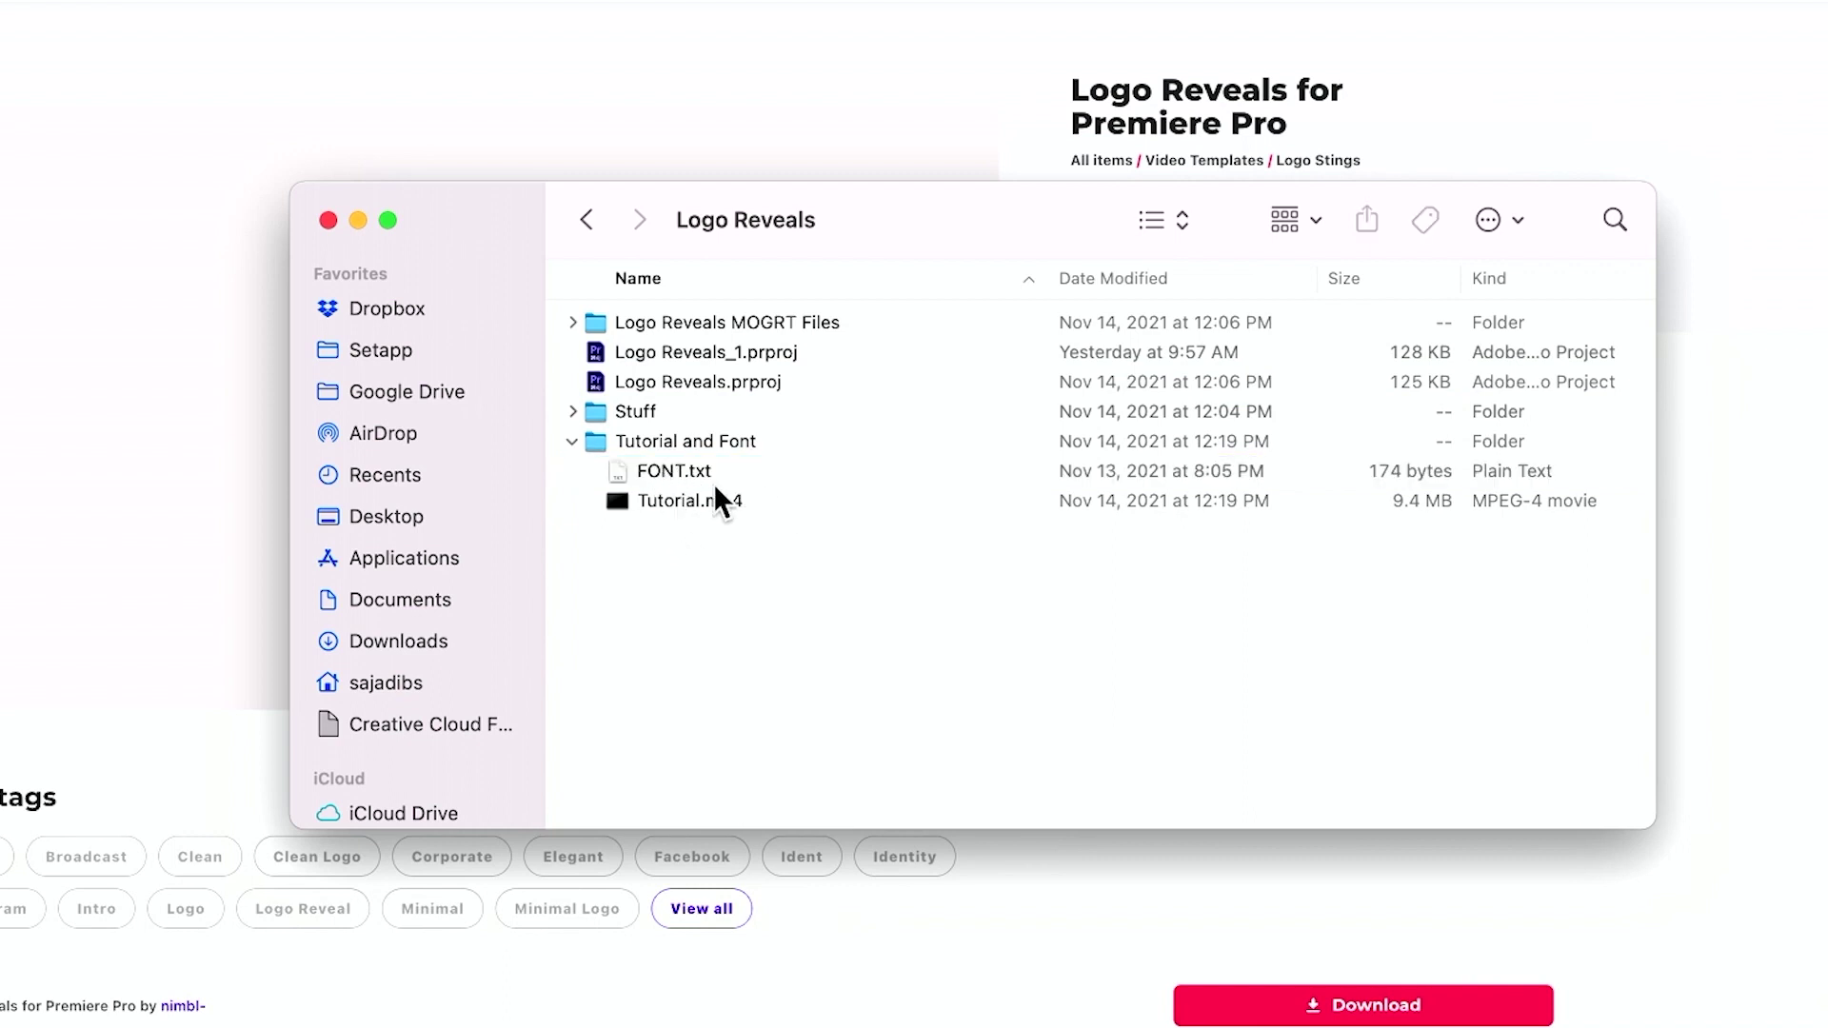
click(670, 495)
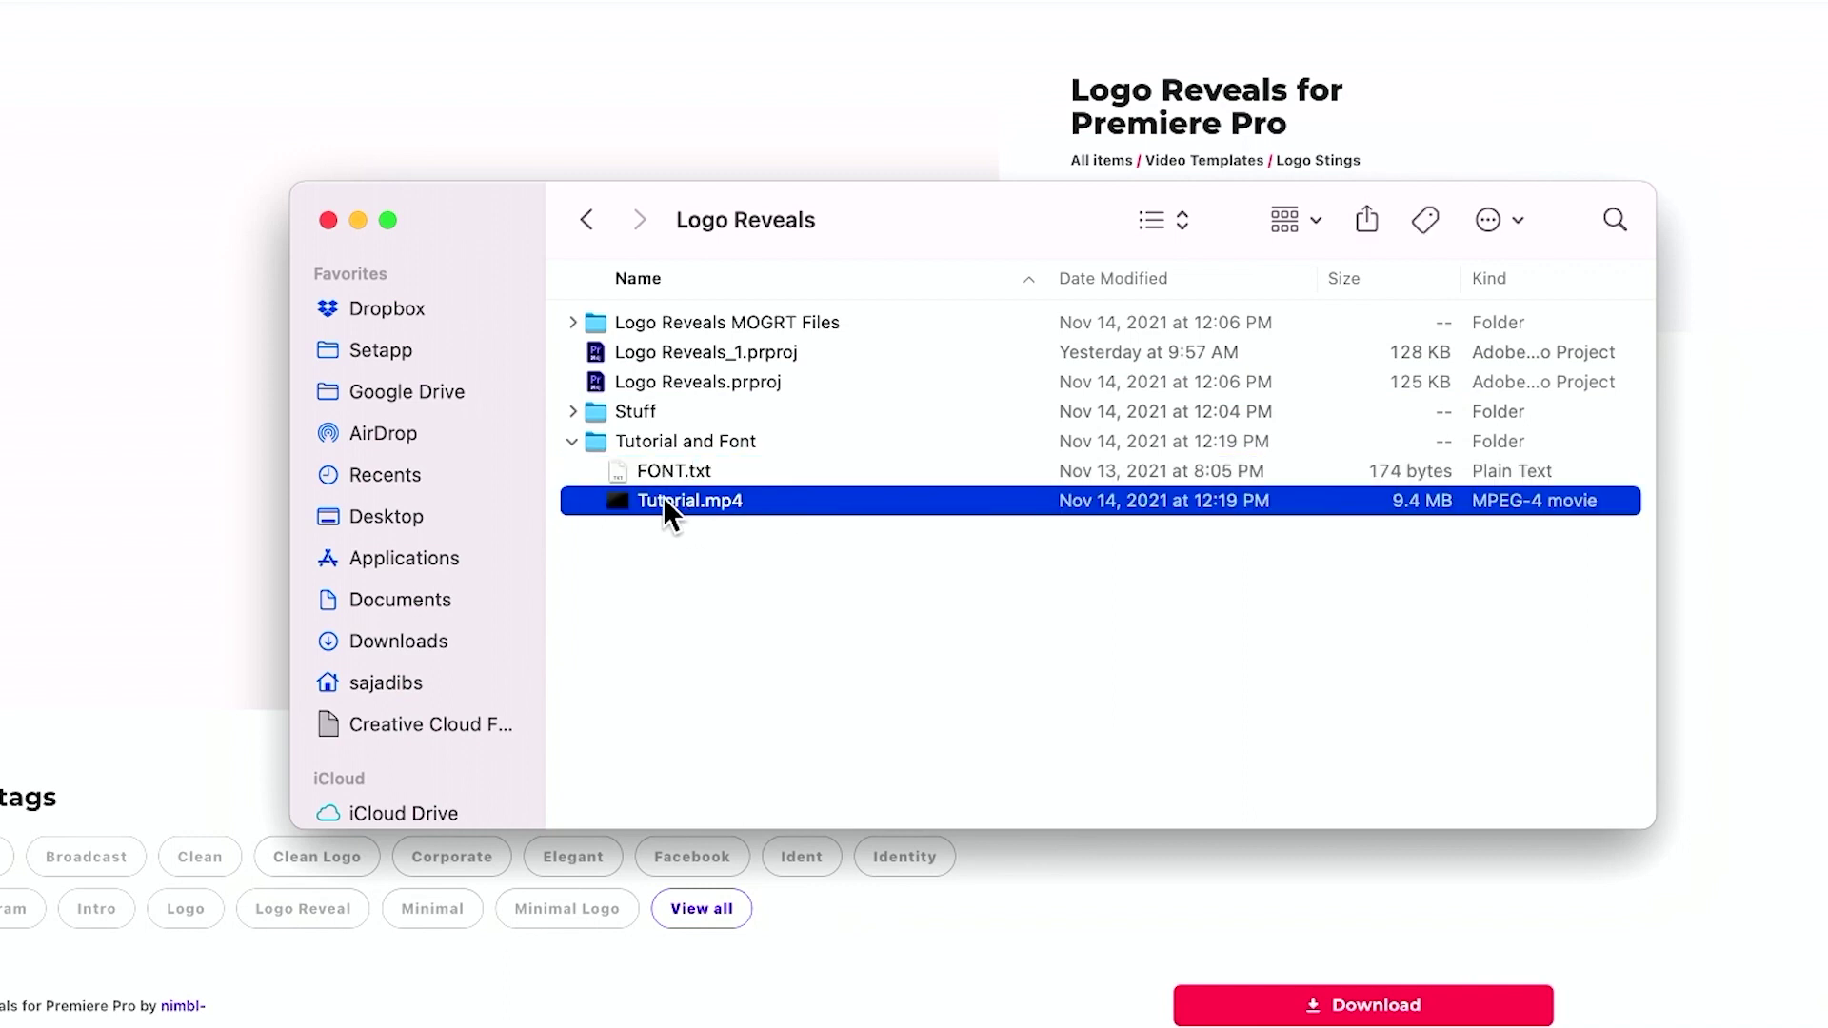
click(686, 383)
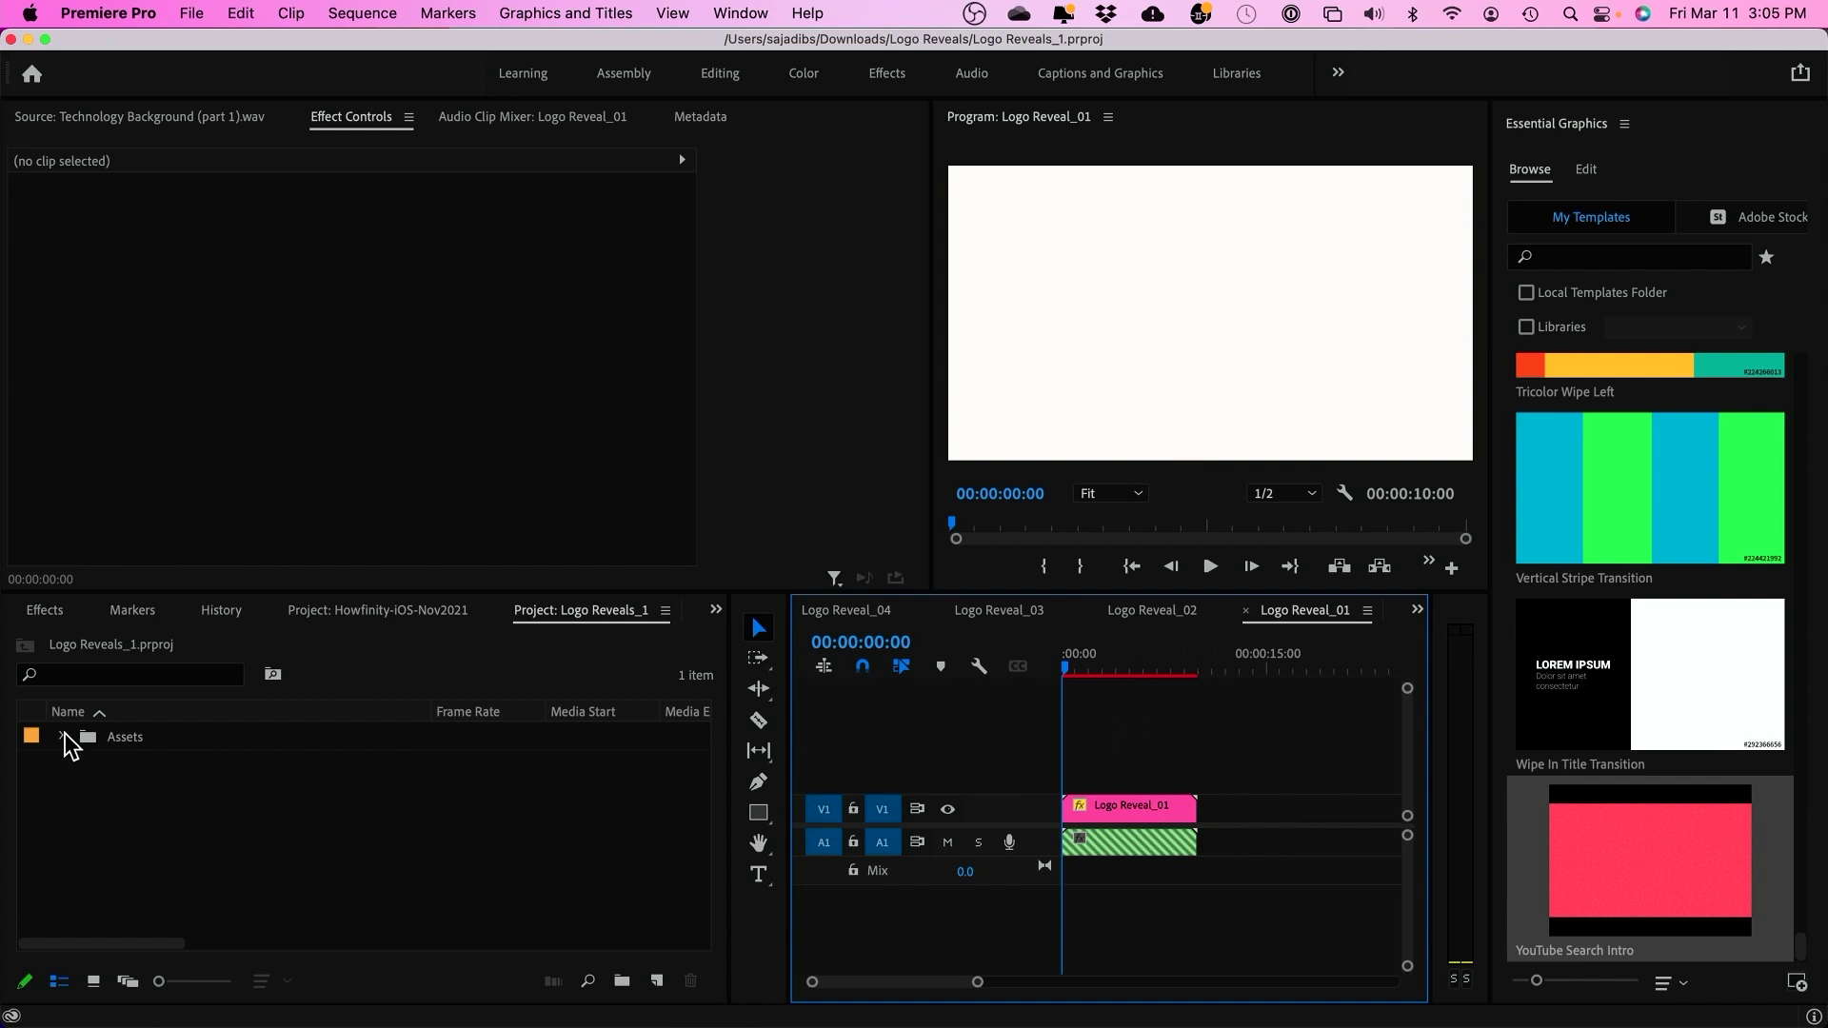
Expand the Assets, 01. Logo Reveals and Logo Reveal_01 bins and select the Logo Reveal_01 sequence
click(63, 738)
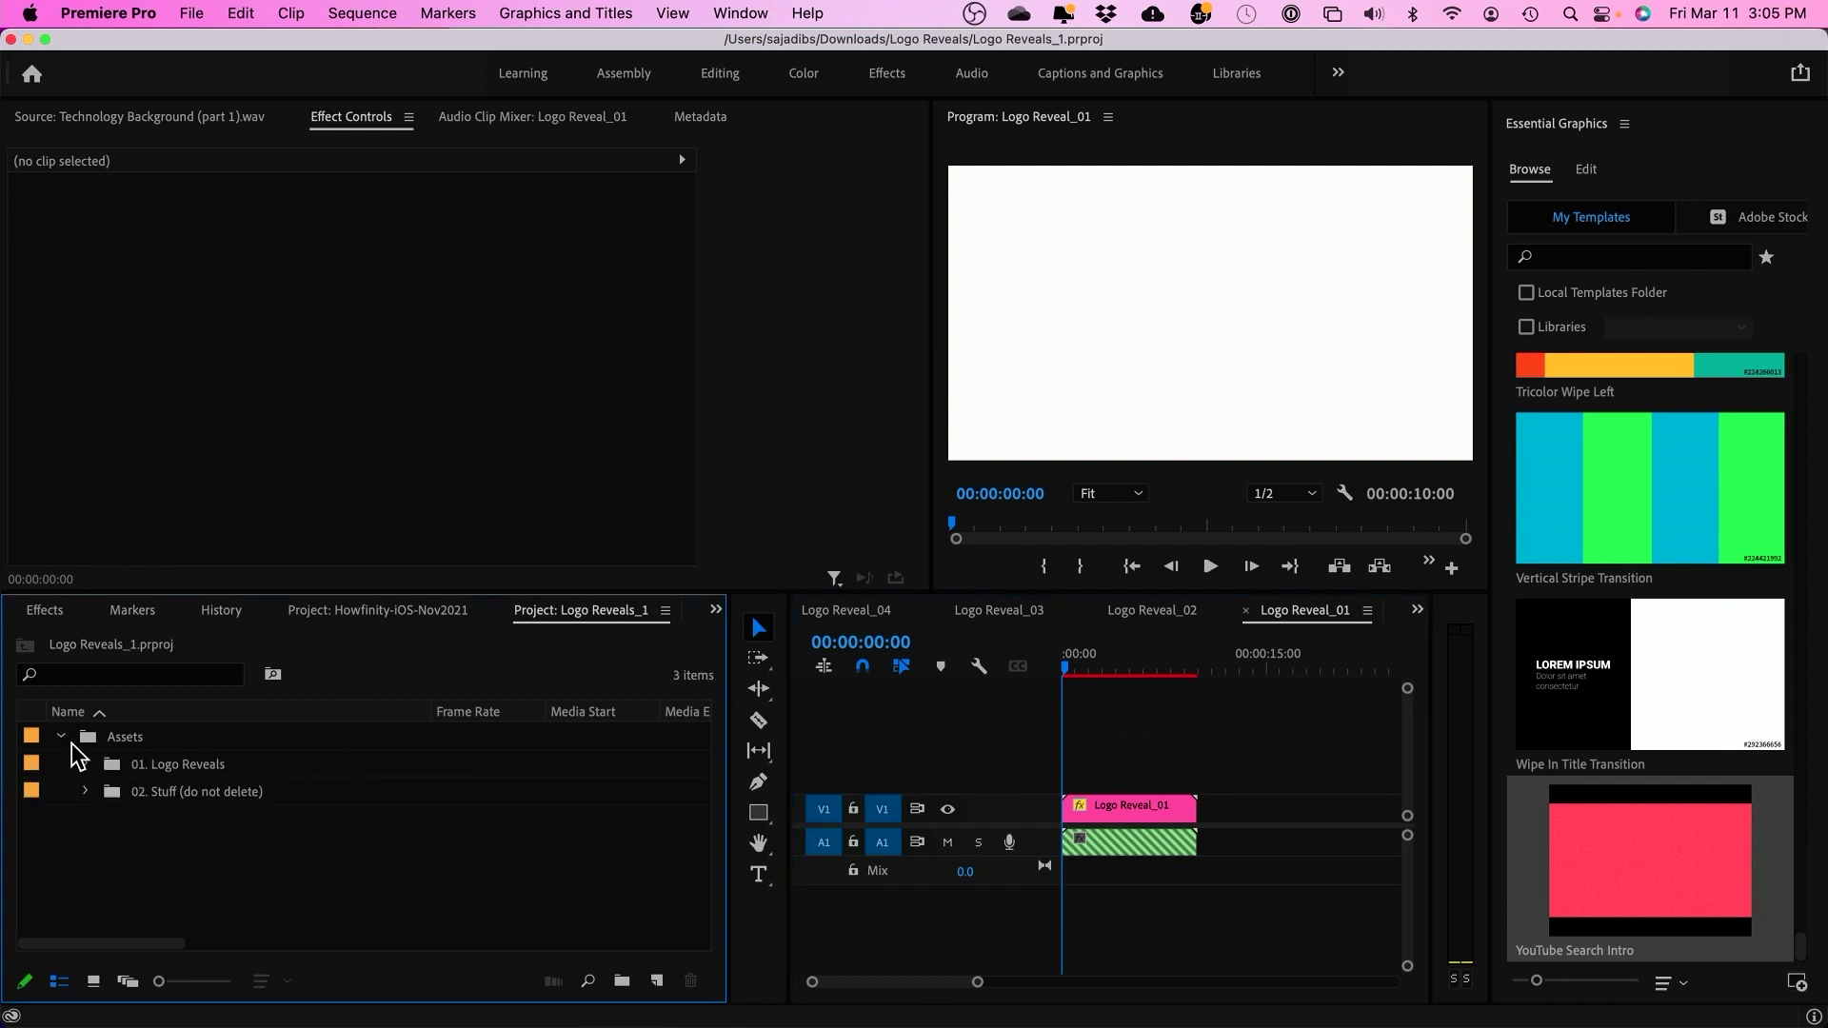
click(86, 765)
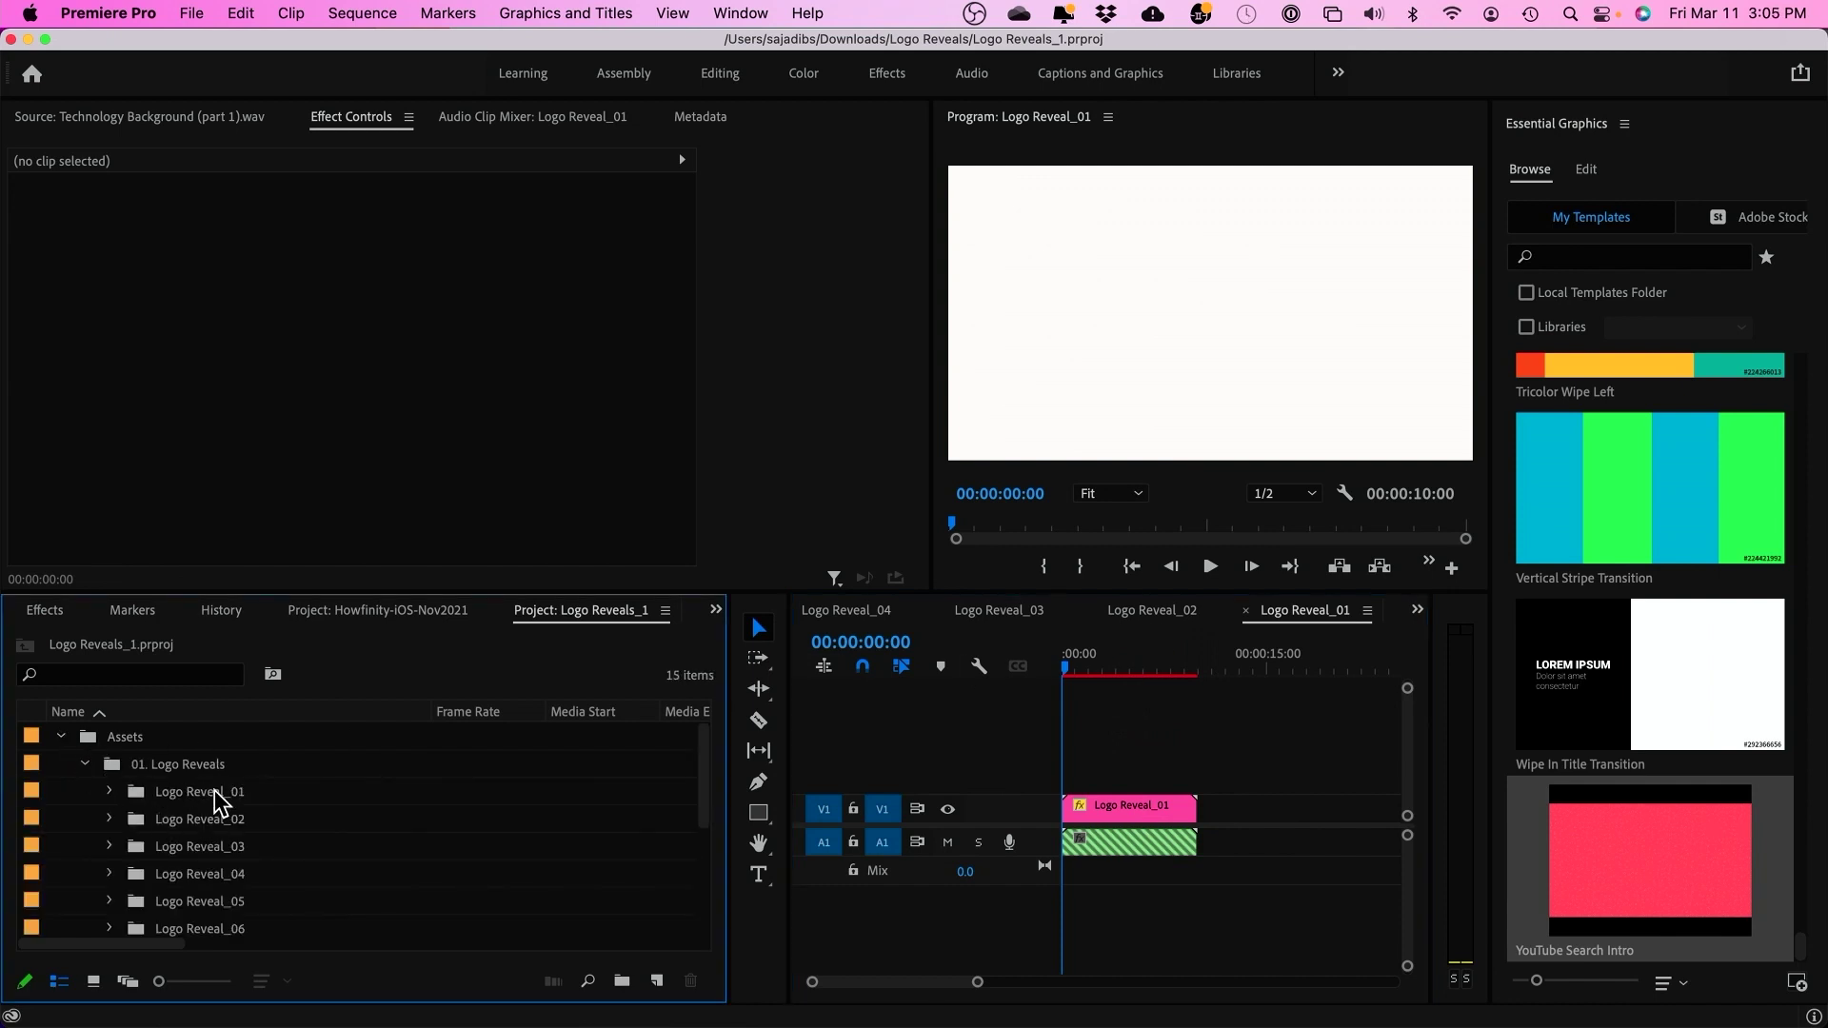
click(112, 792)
click(112, 793)
click(112, 793)
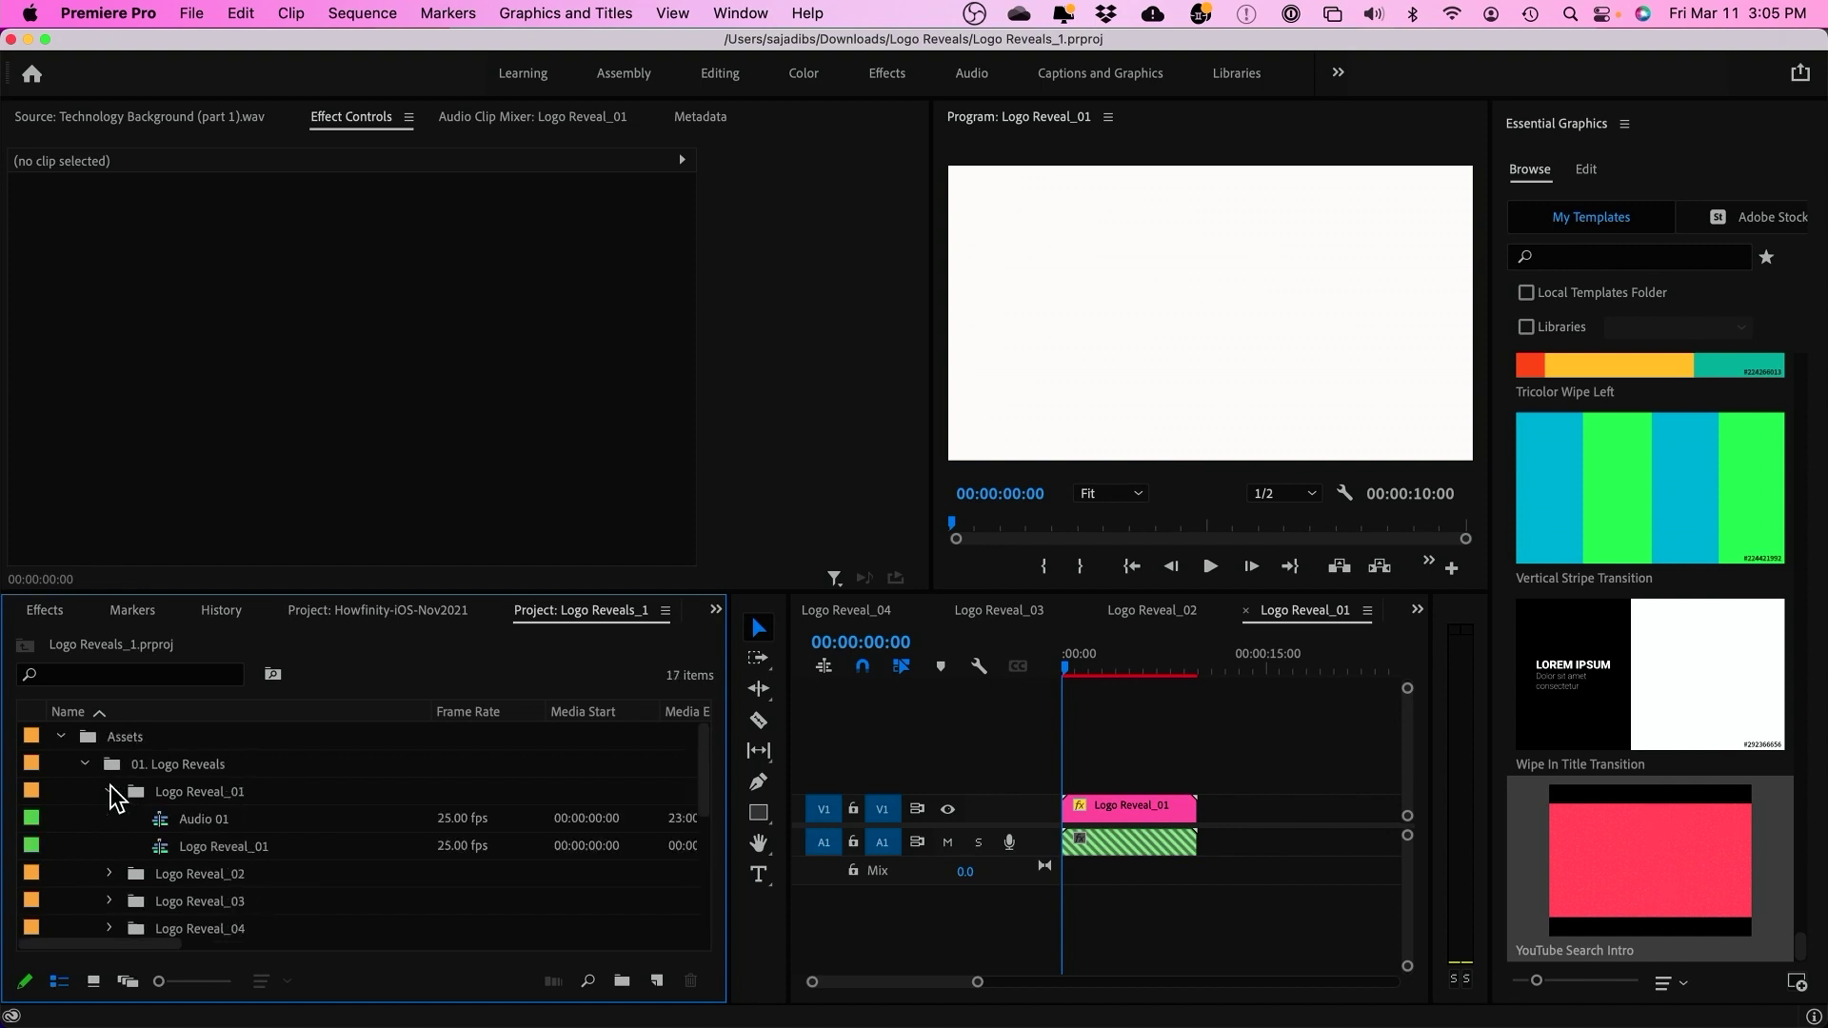
click(165, 849)
Preview the logo reveal playback, then select the Logo Reveal_01 clip for editing
click(1206, 720)
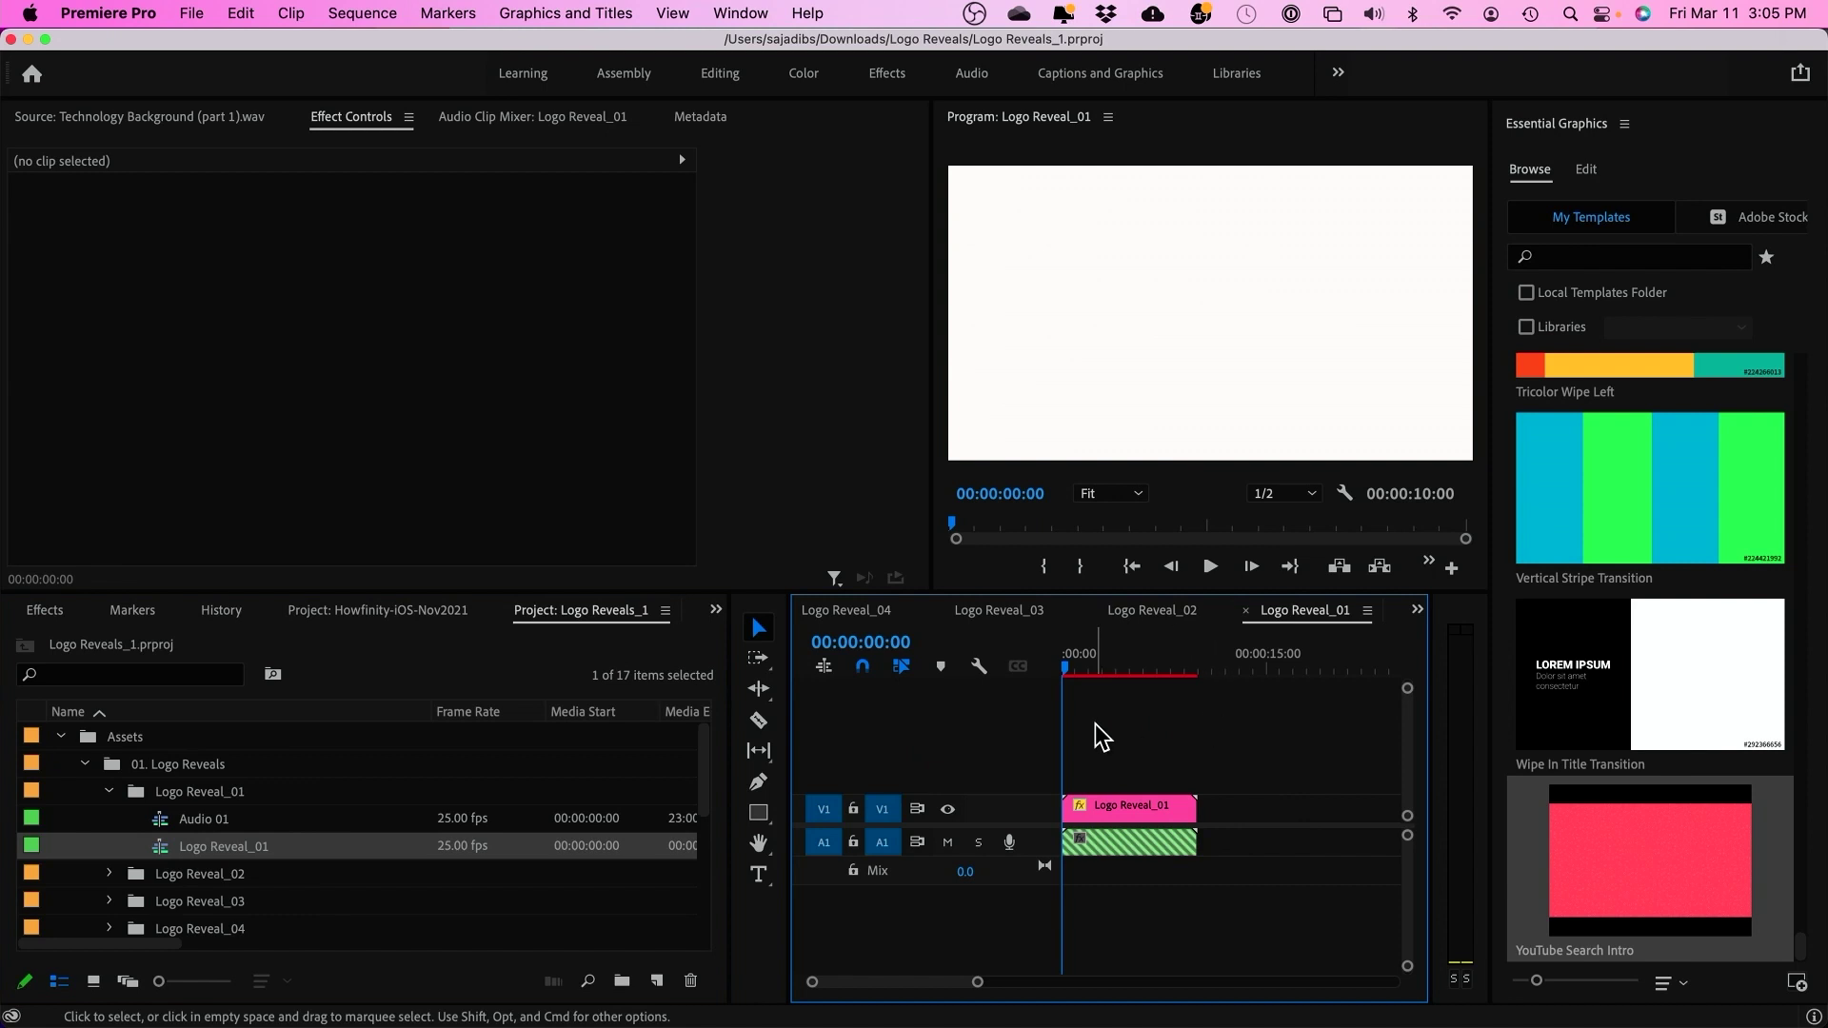
key(space)
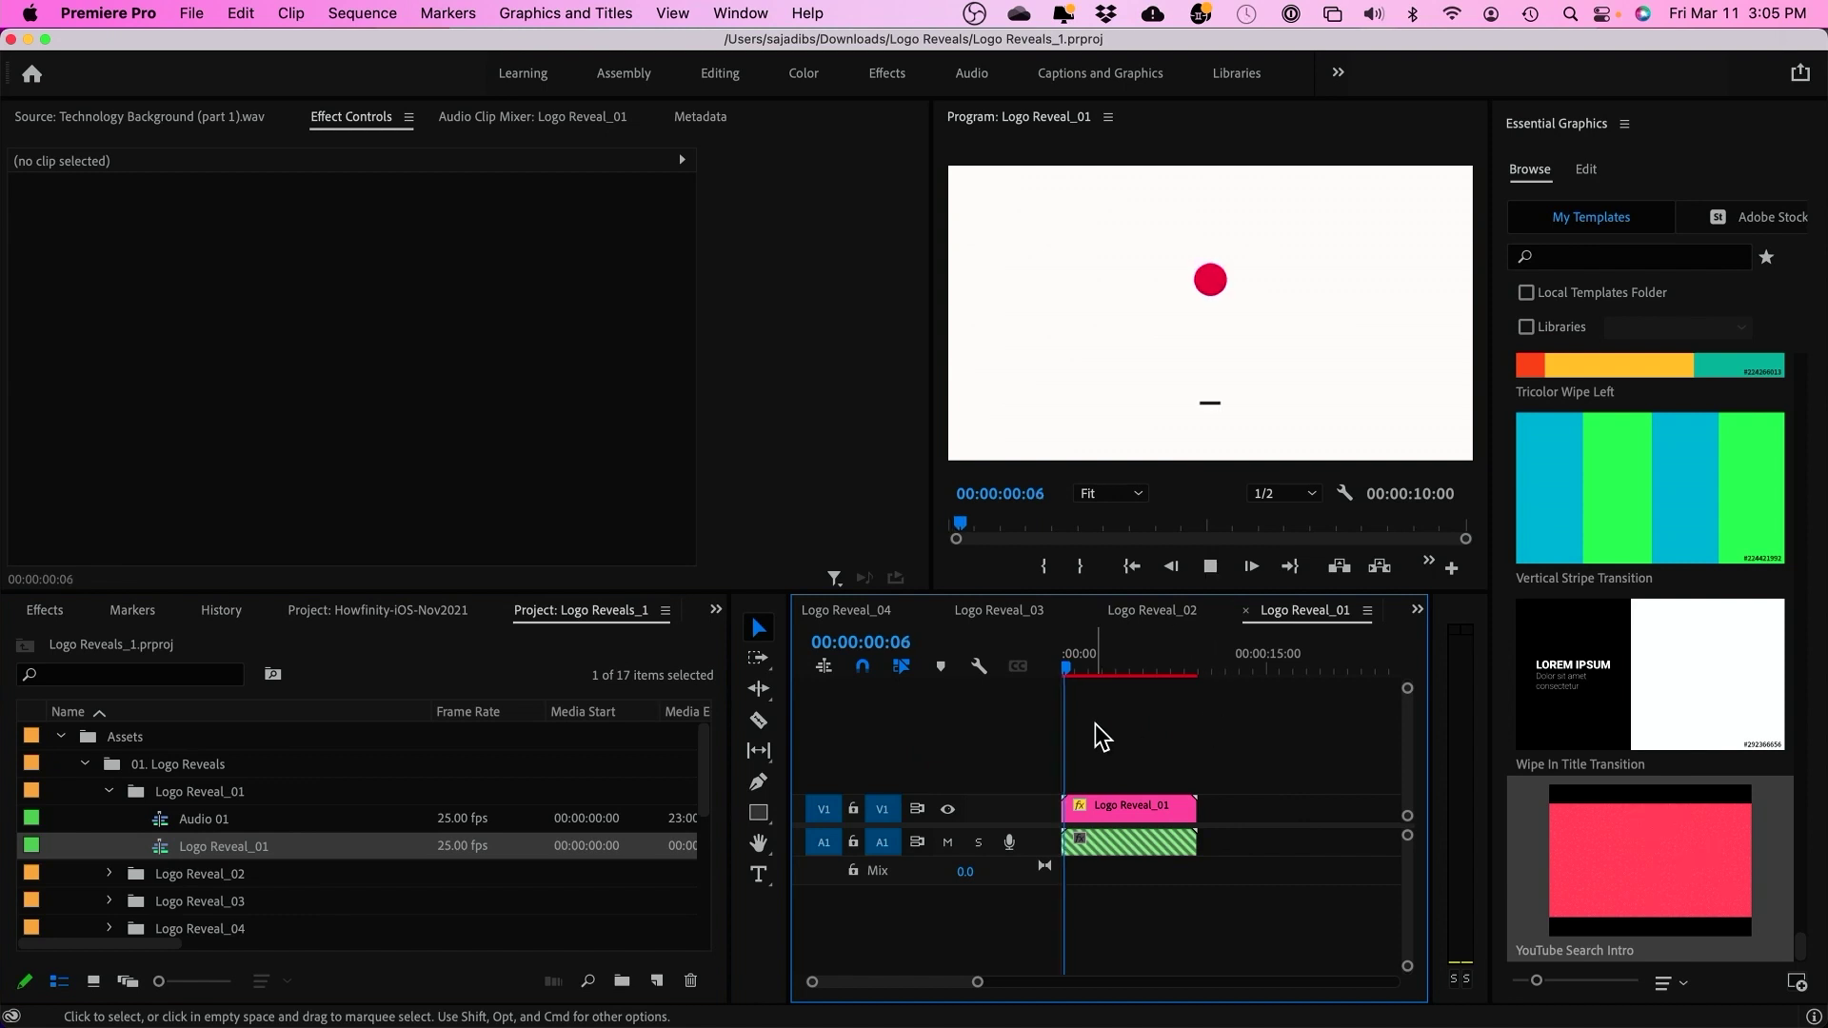
key(space)
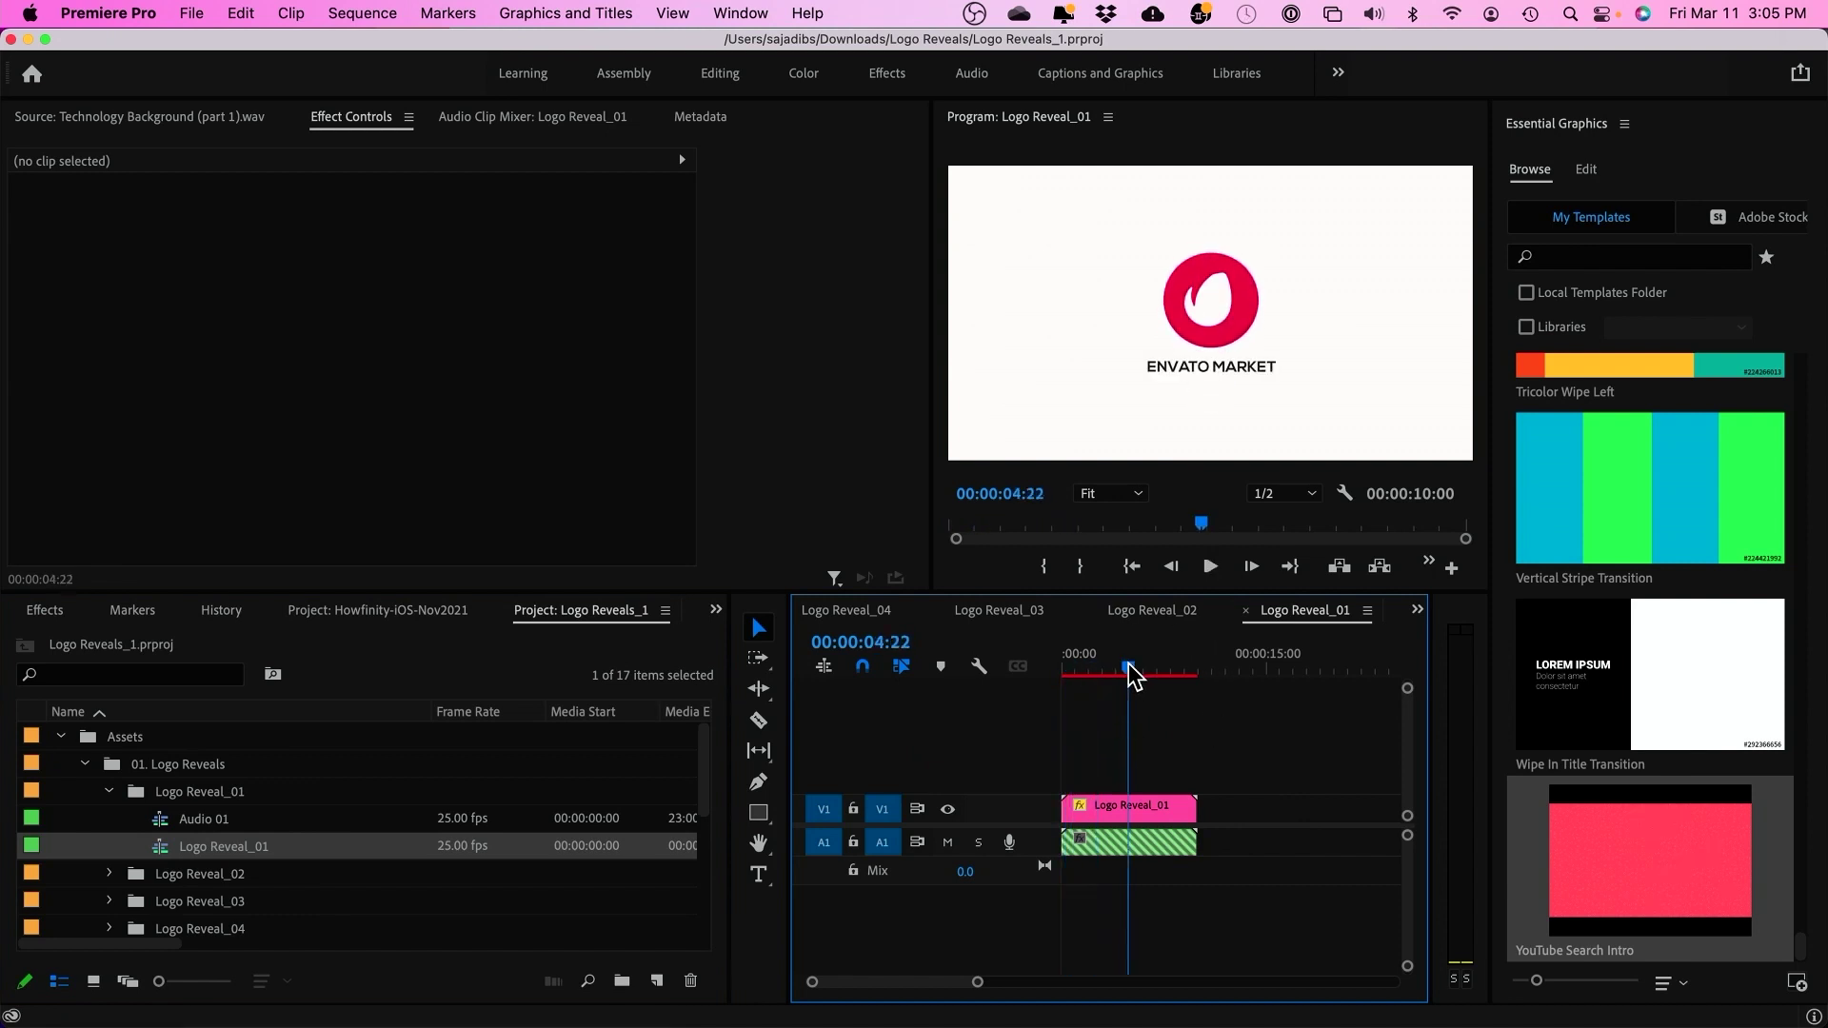
drag(1096, 668, 1056, 674)
key(space)
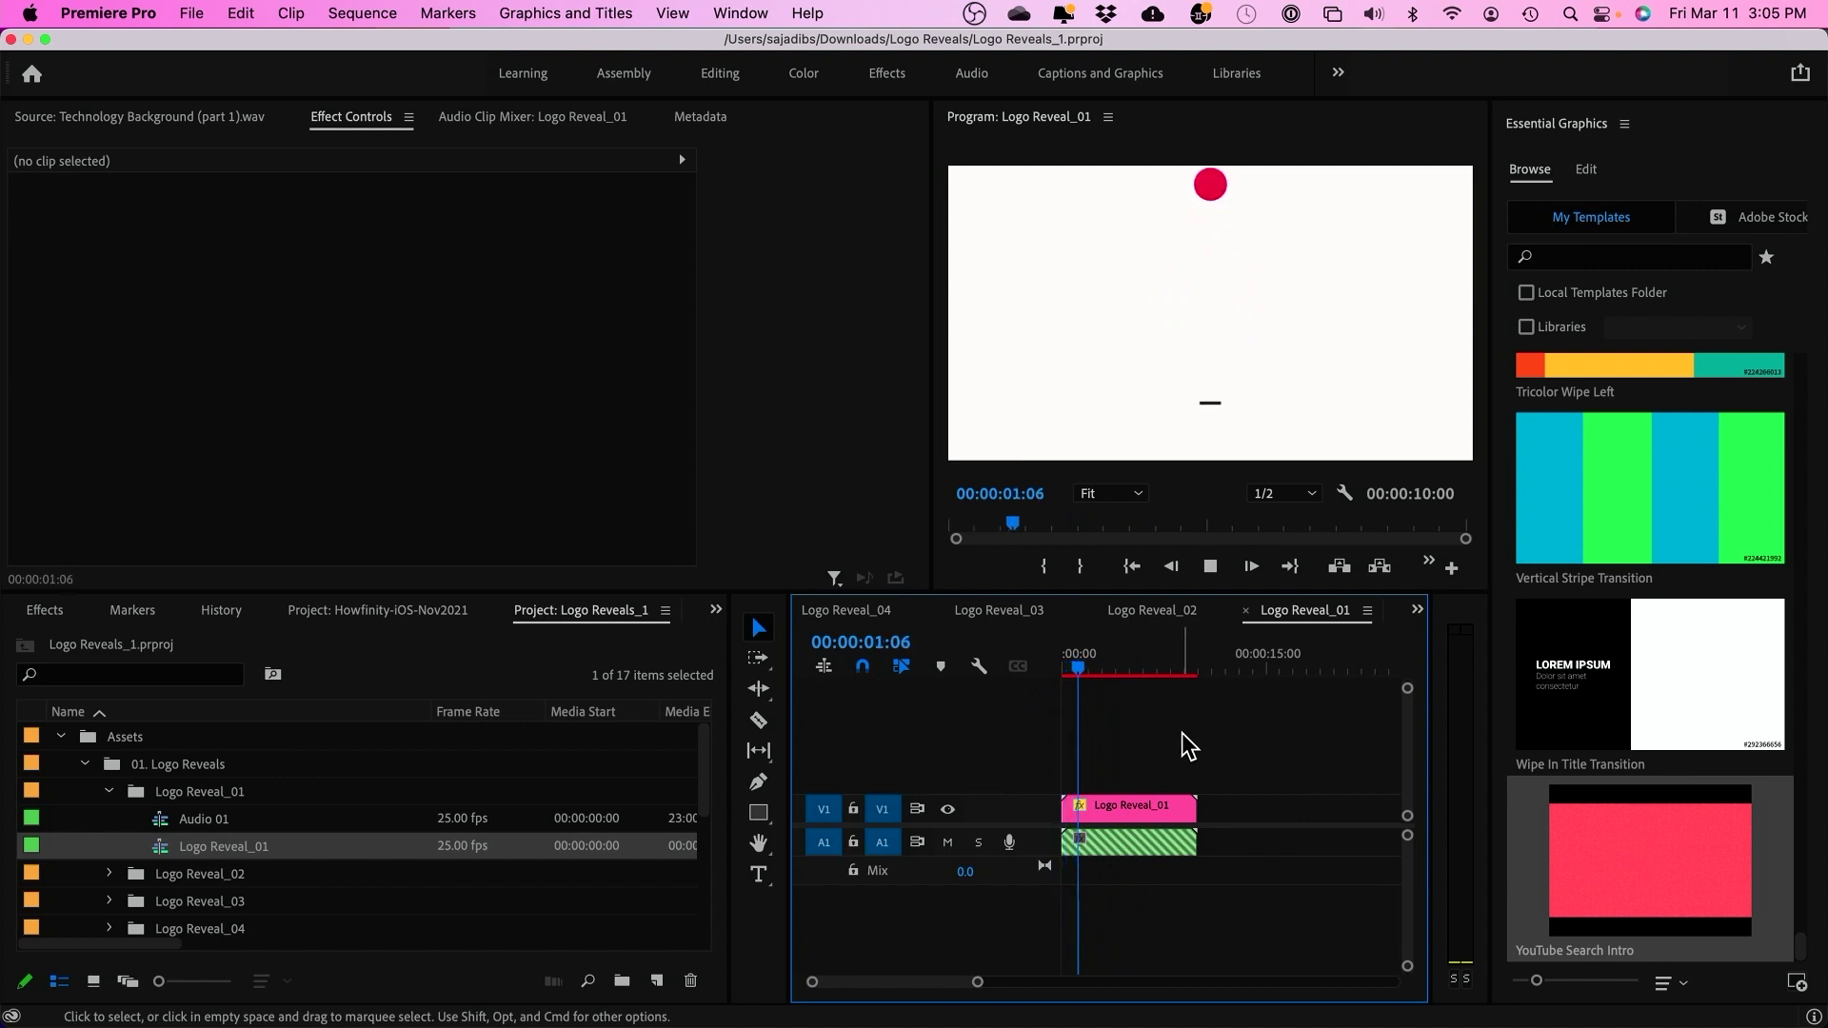
key(space)
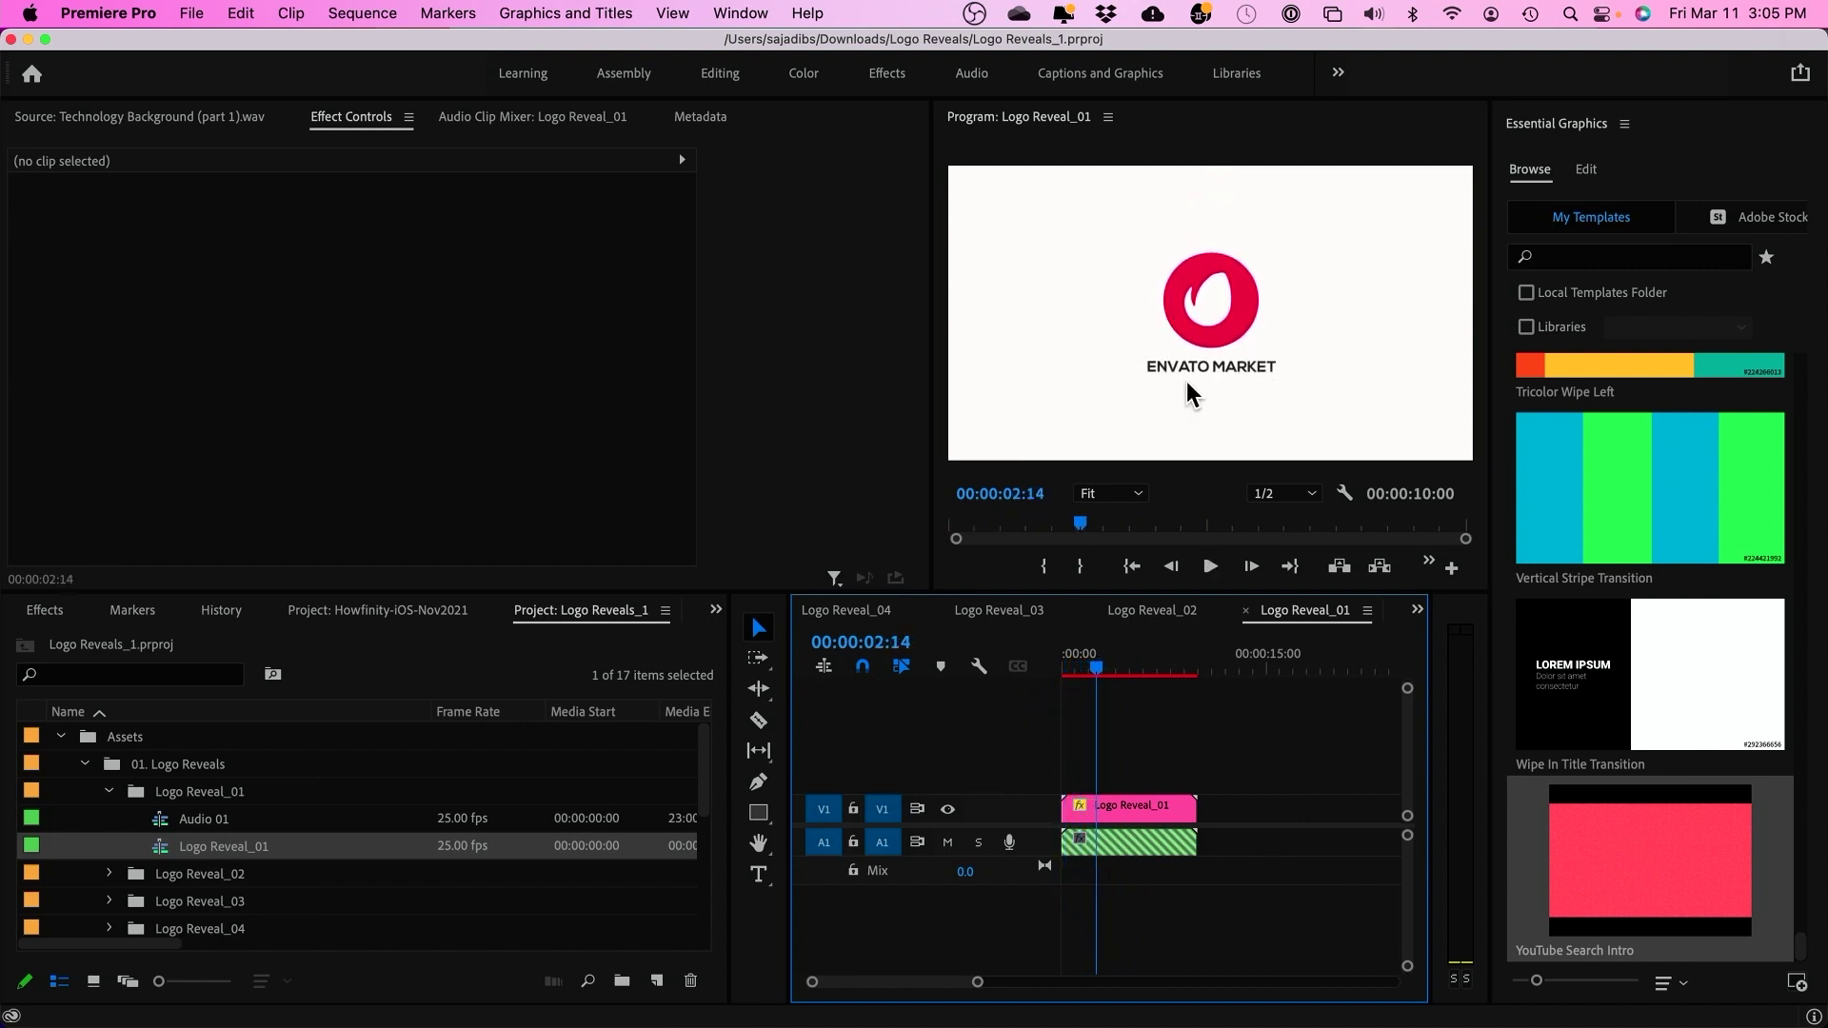
drag(1096, 668, 1093, 674)
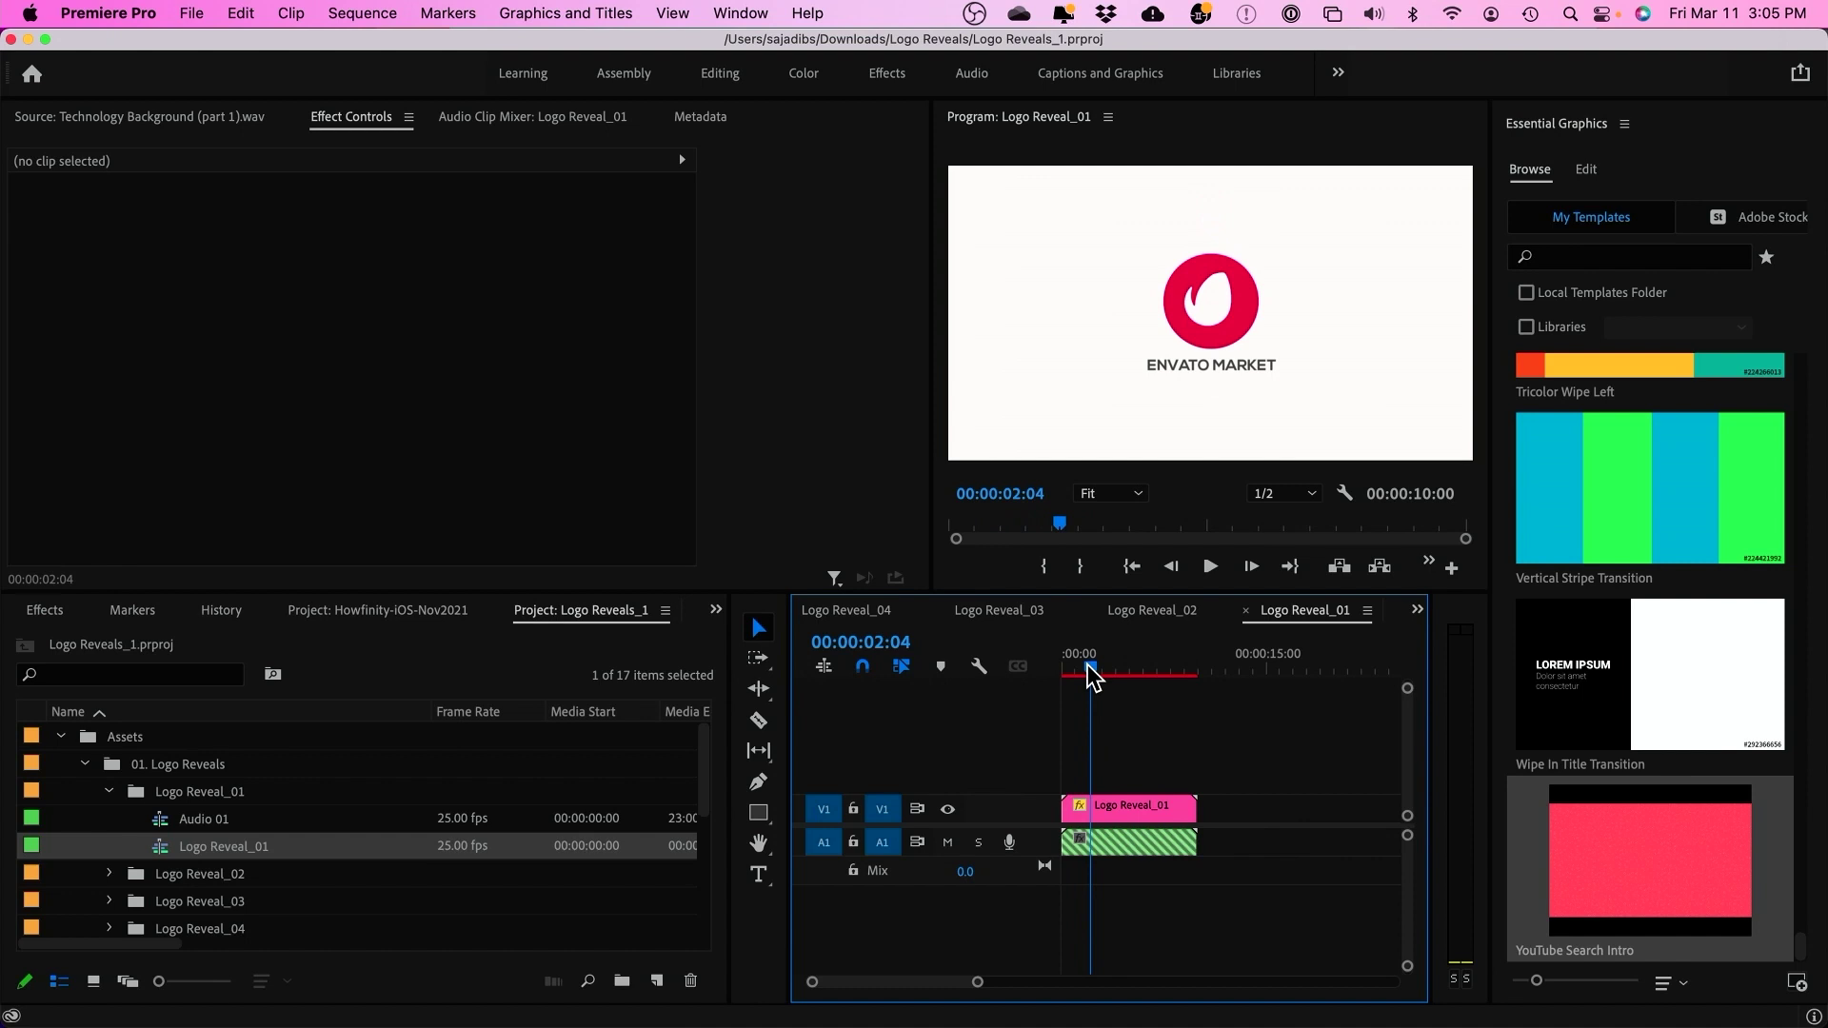
click(1108, 808)
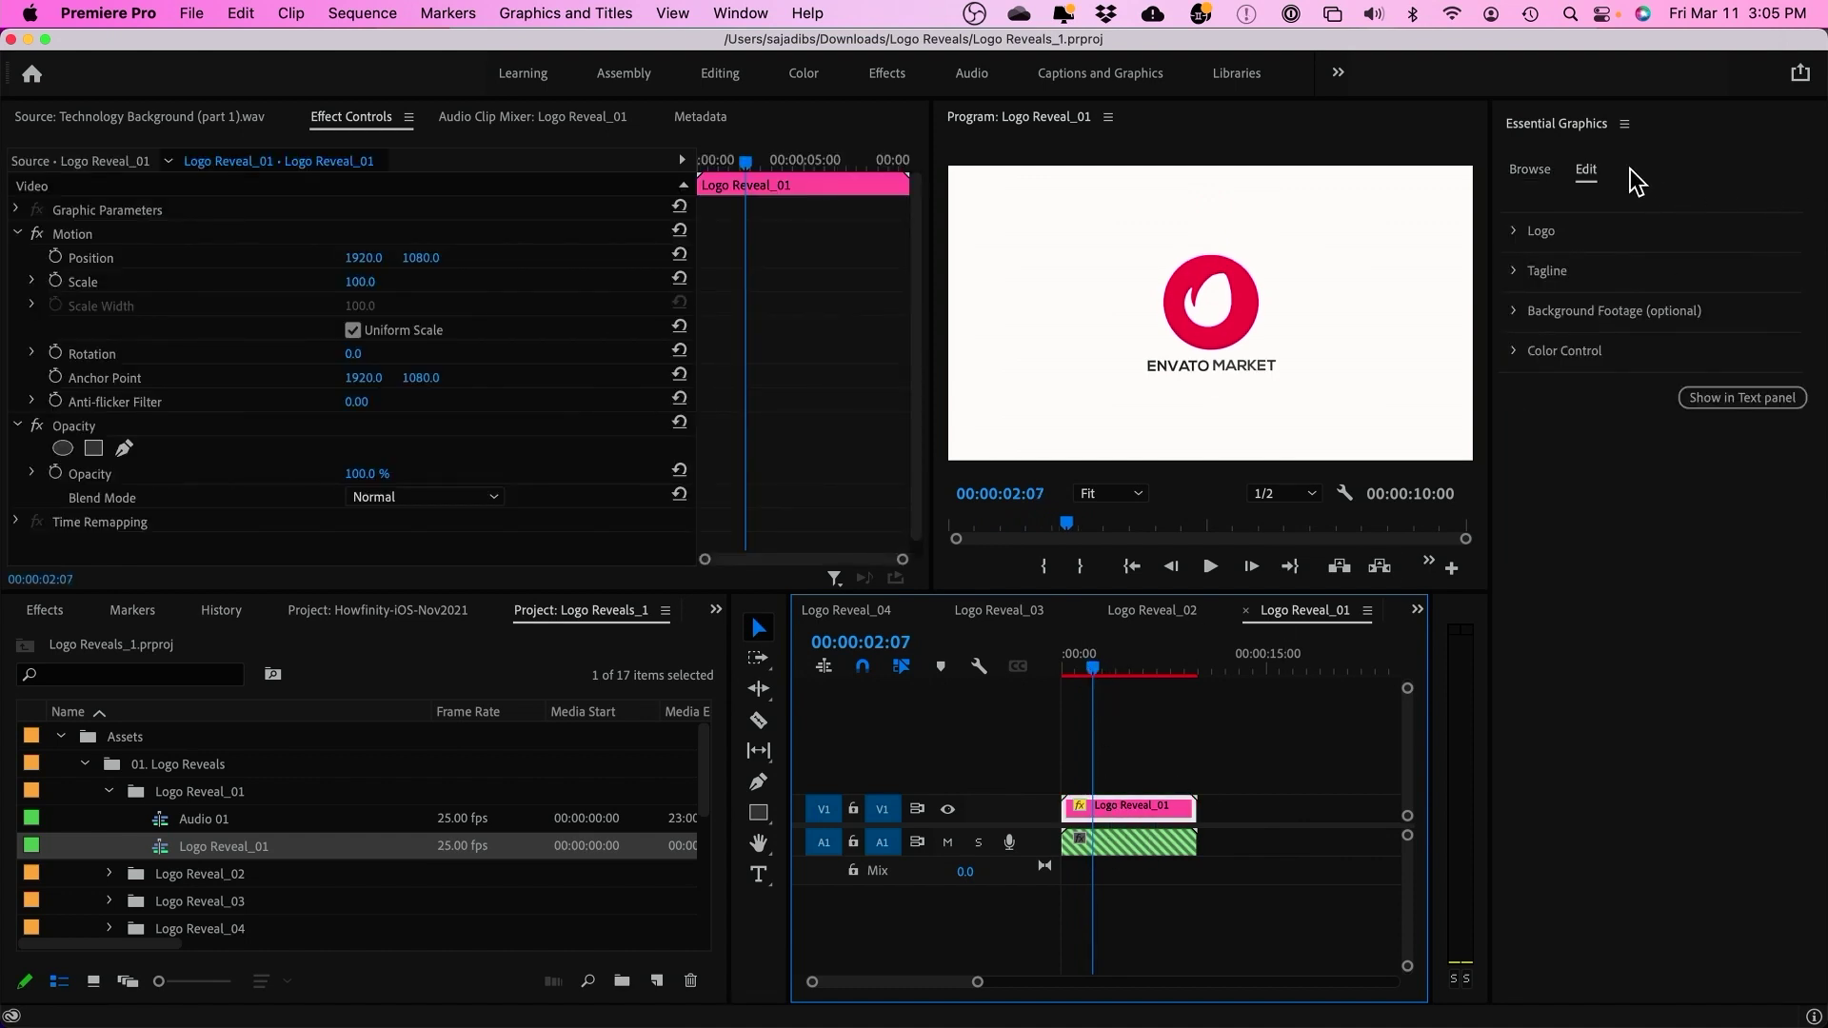
Replace the PUT YOUR LOGO HERE image with howfinity logo-white.png
click(1514, 231)
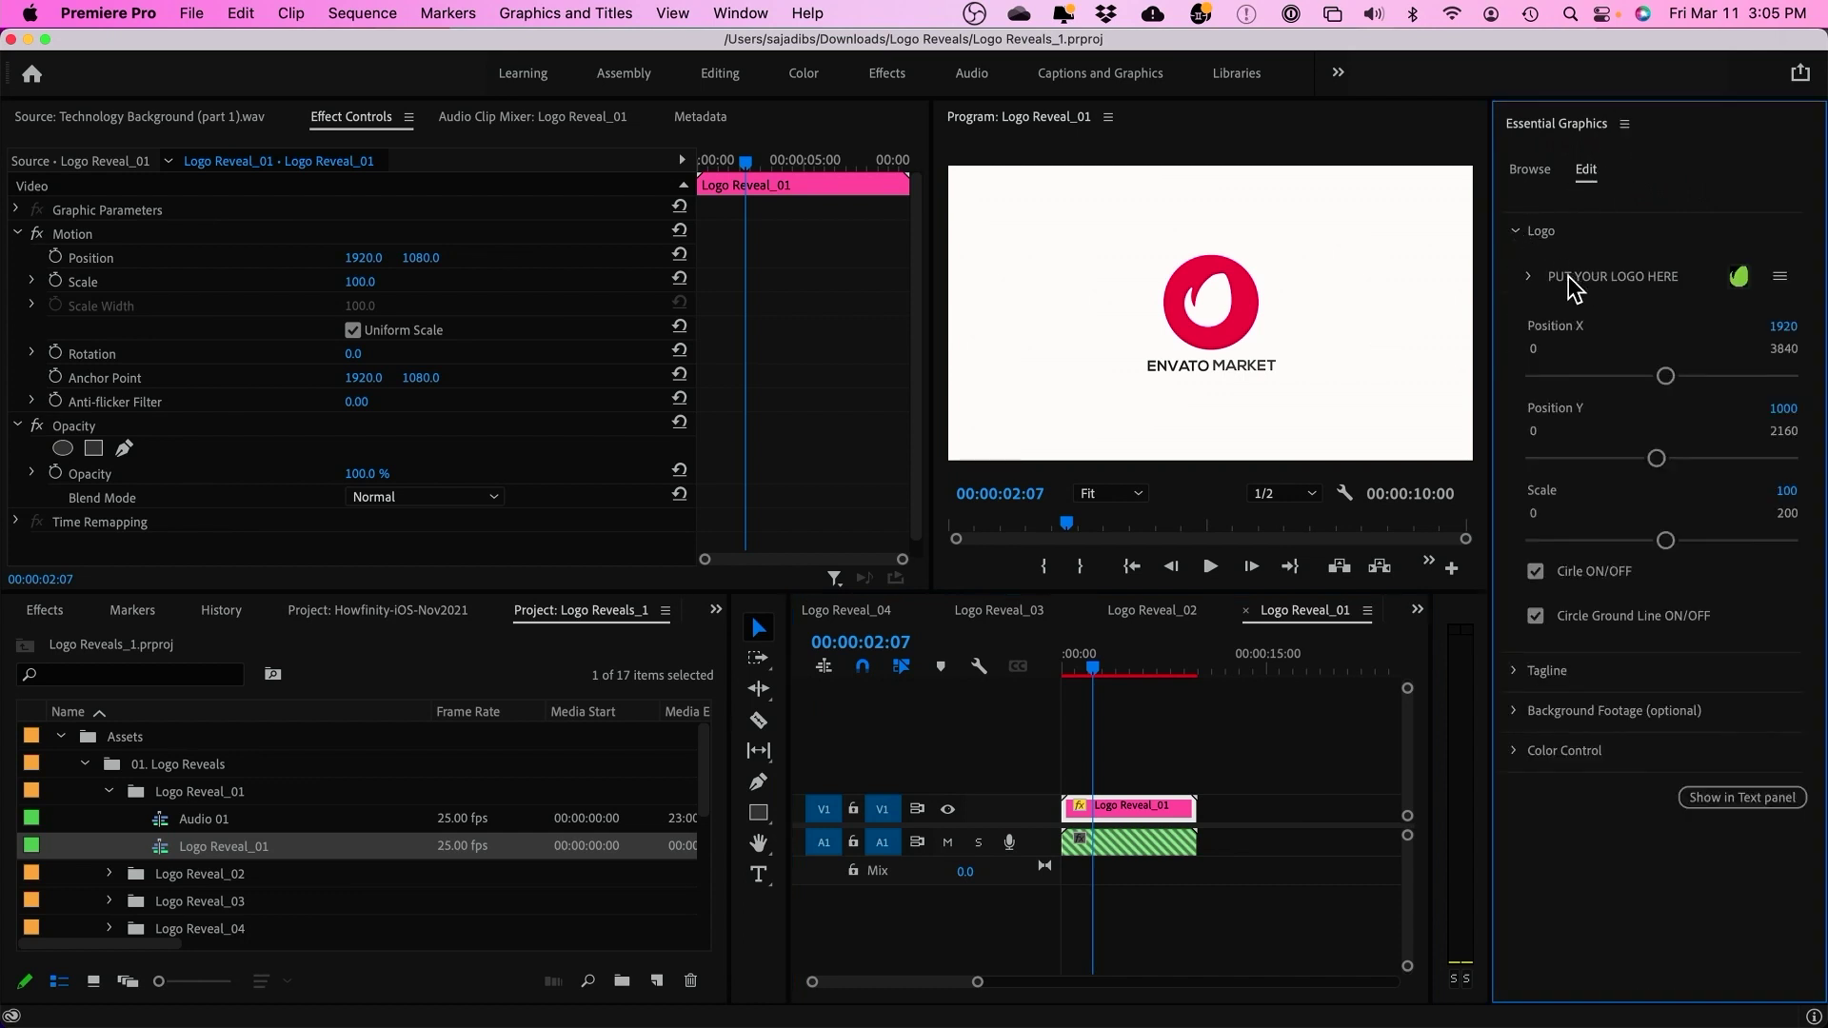
click(1530, 278)
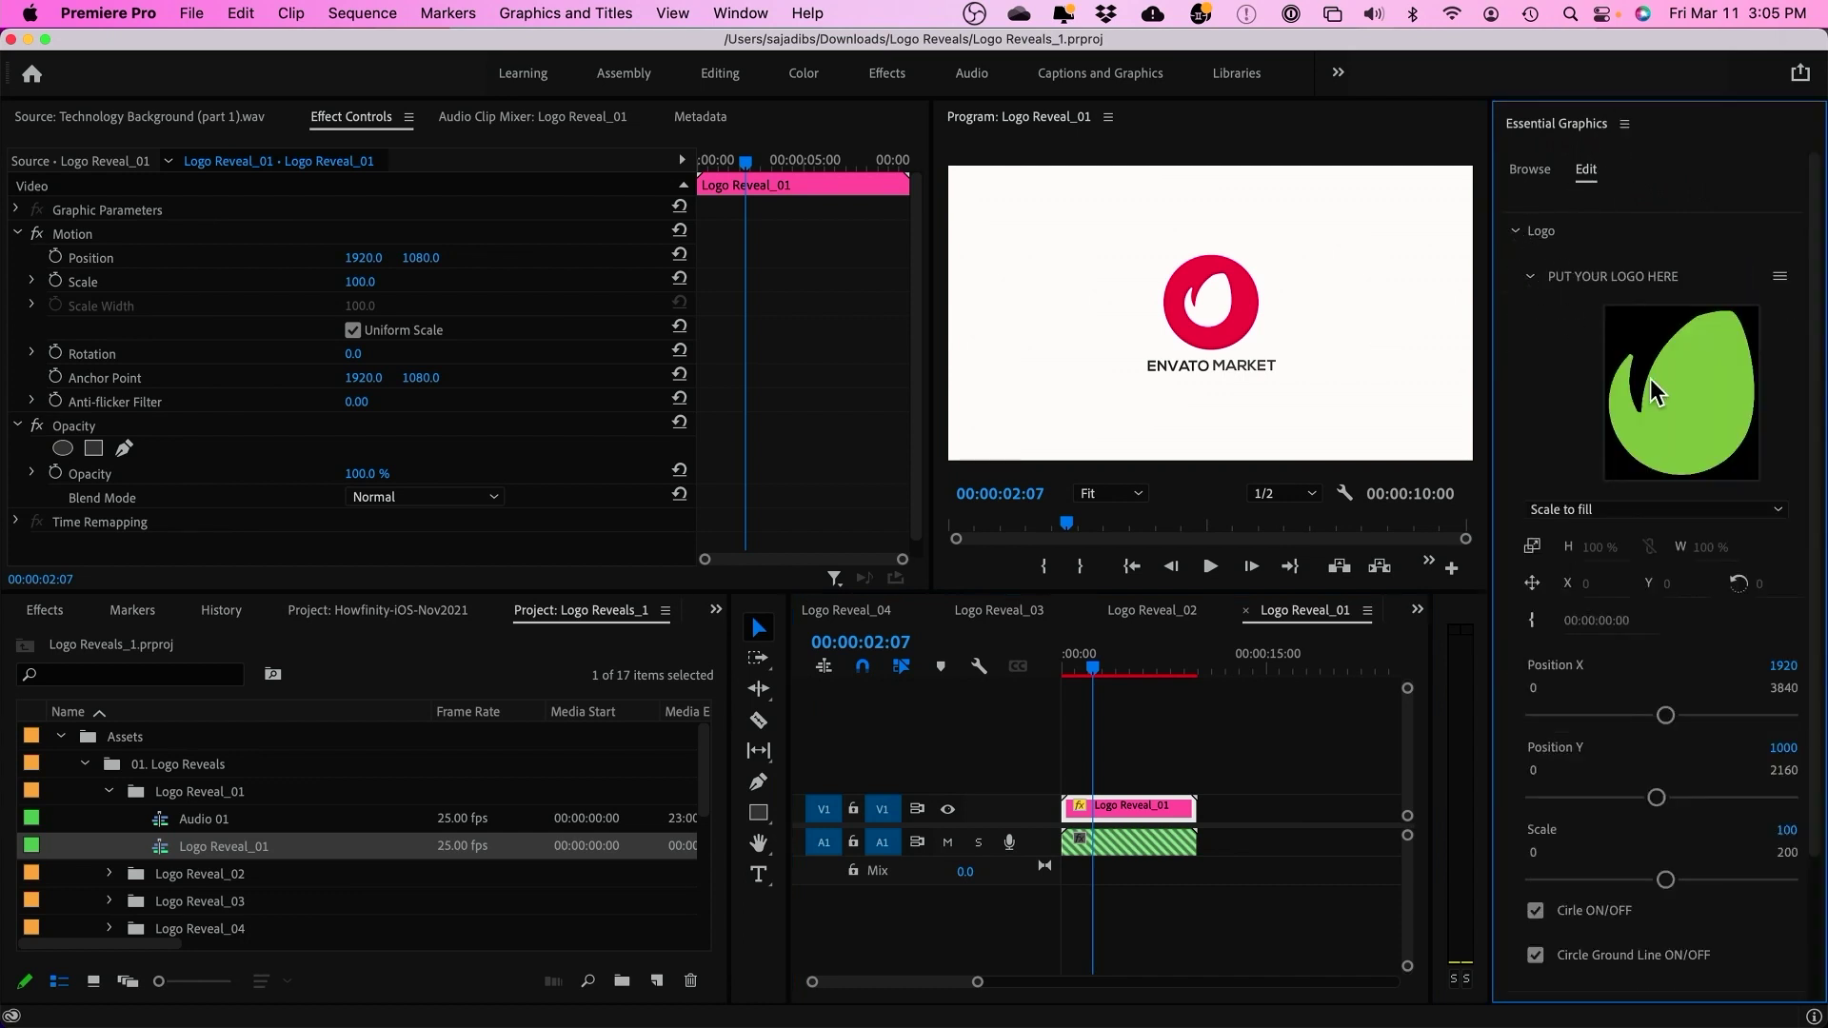
click(1779, 275)
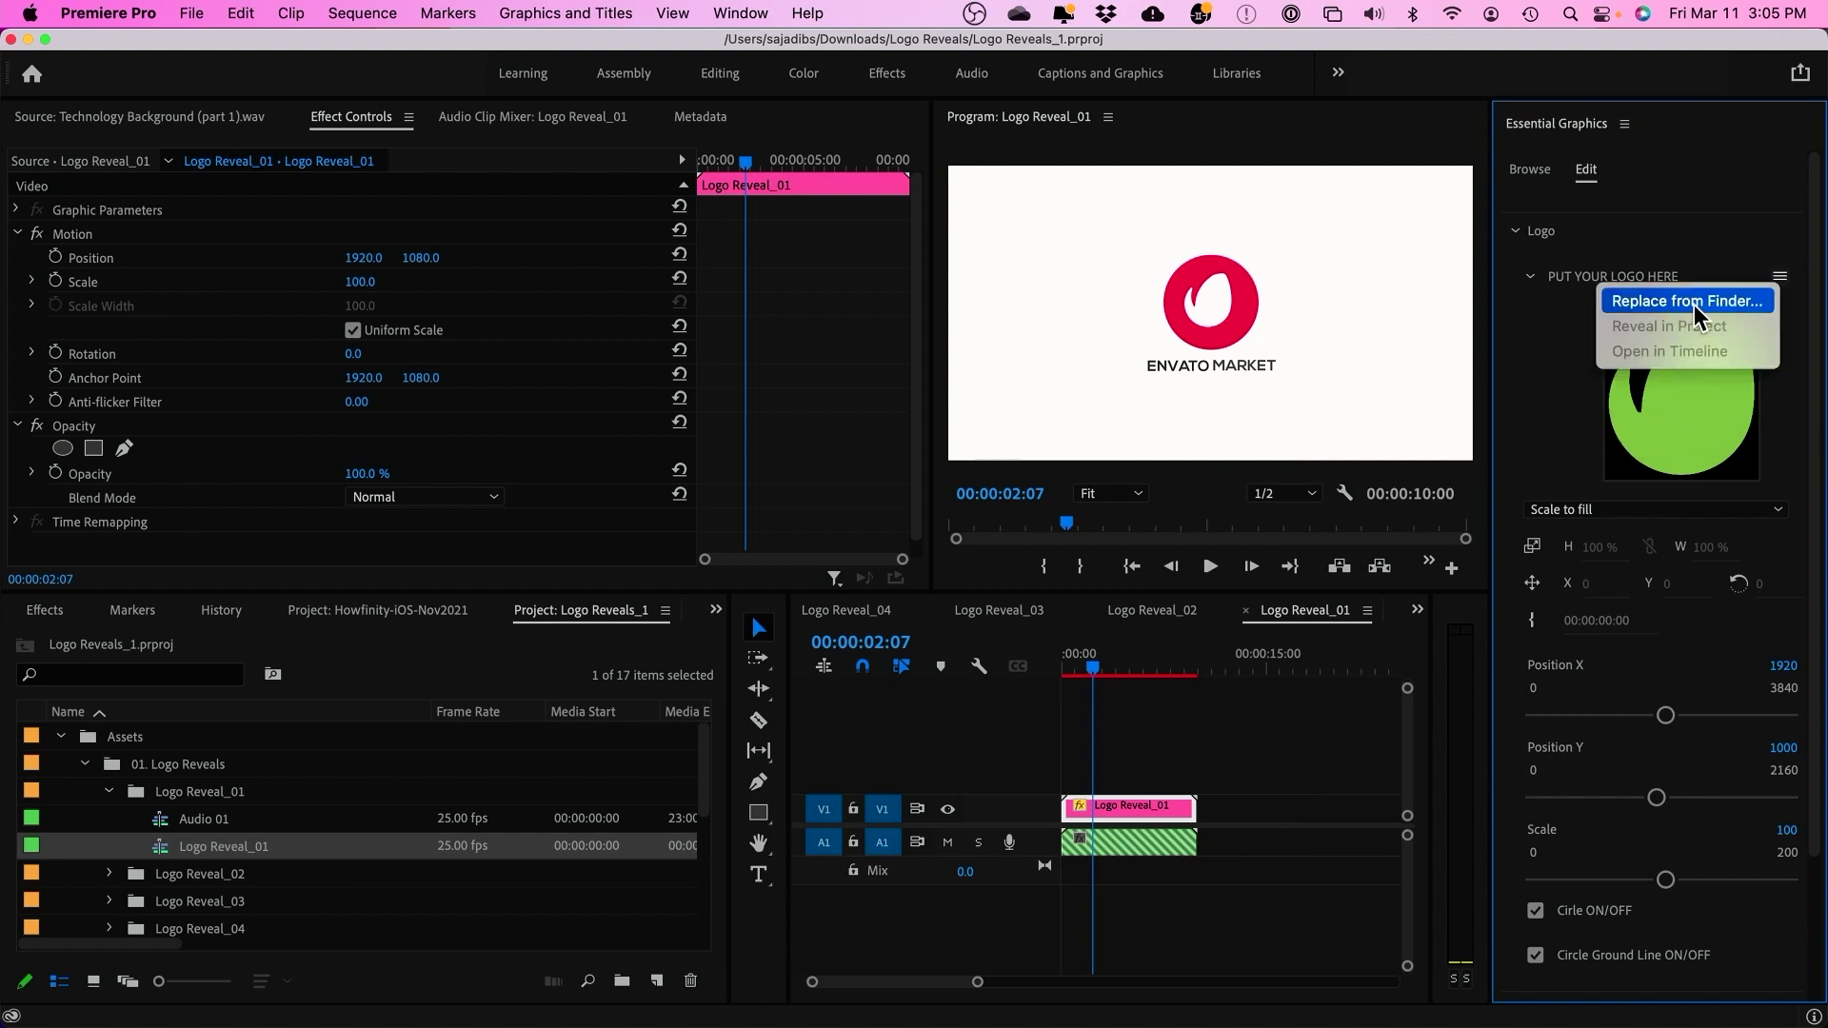
click(1700, 302)
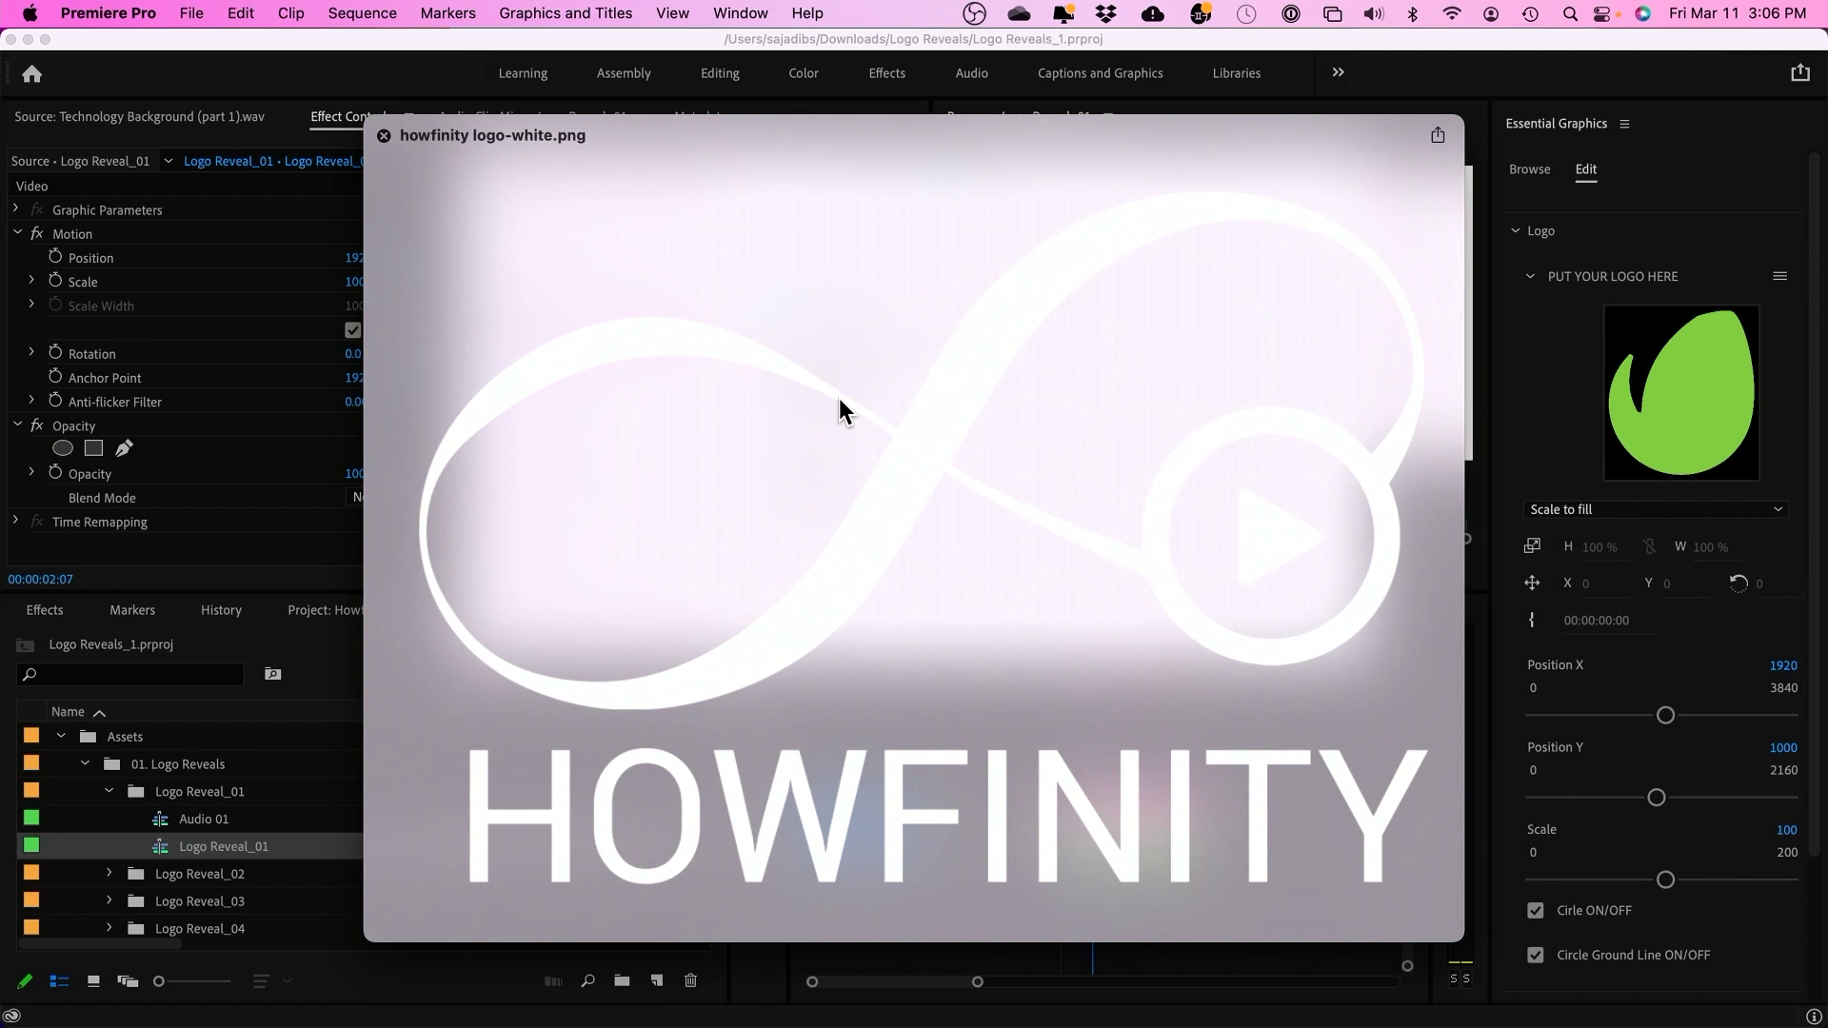
key(space)
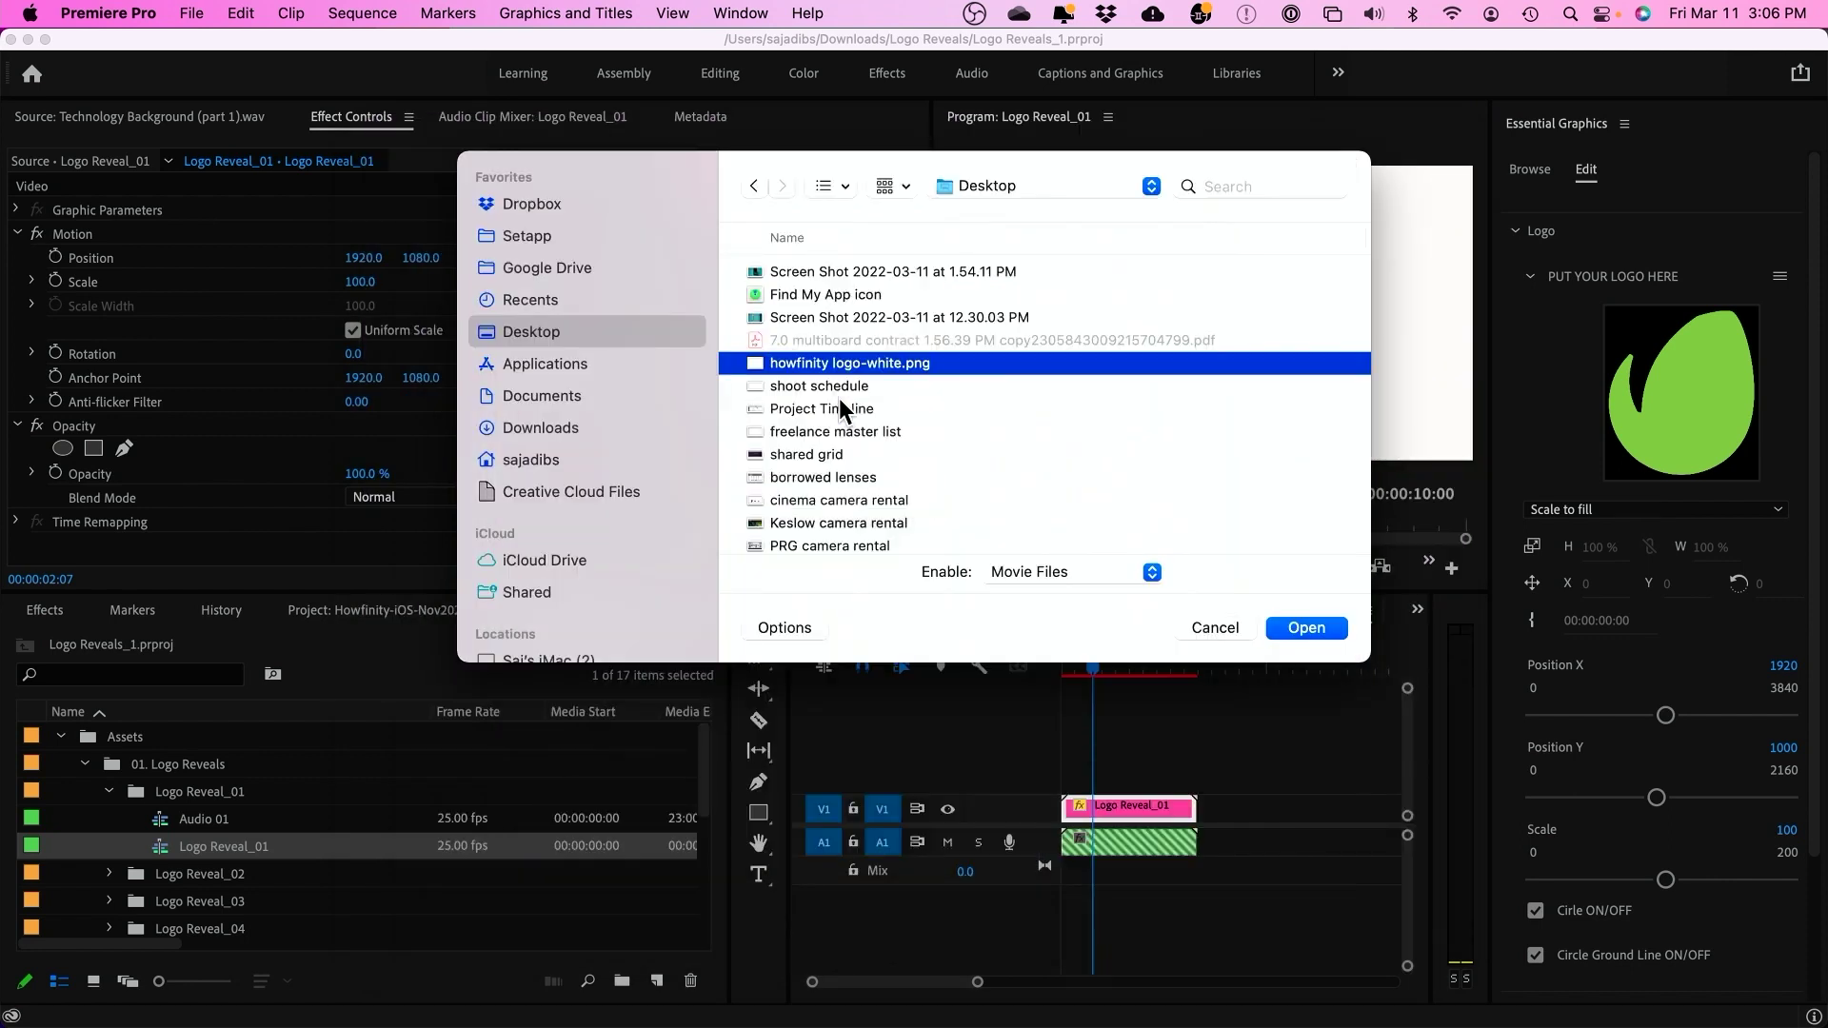
key(Return)
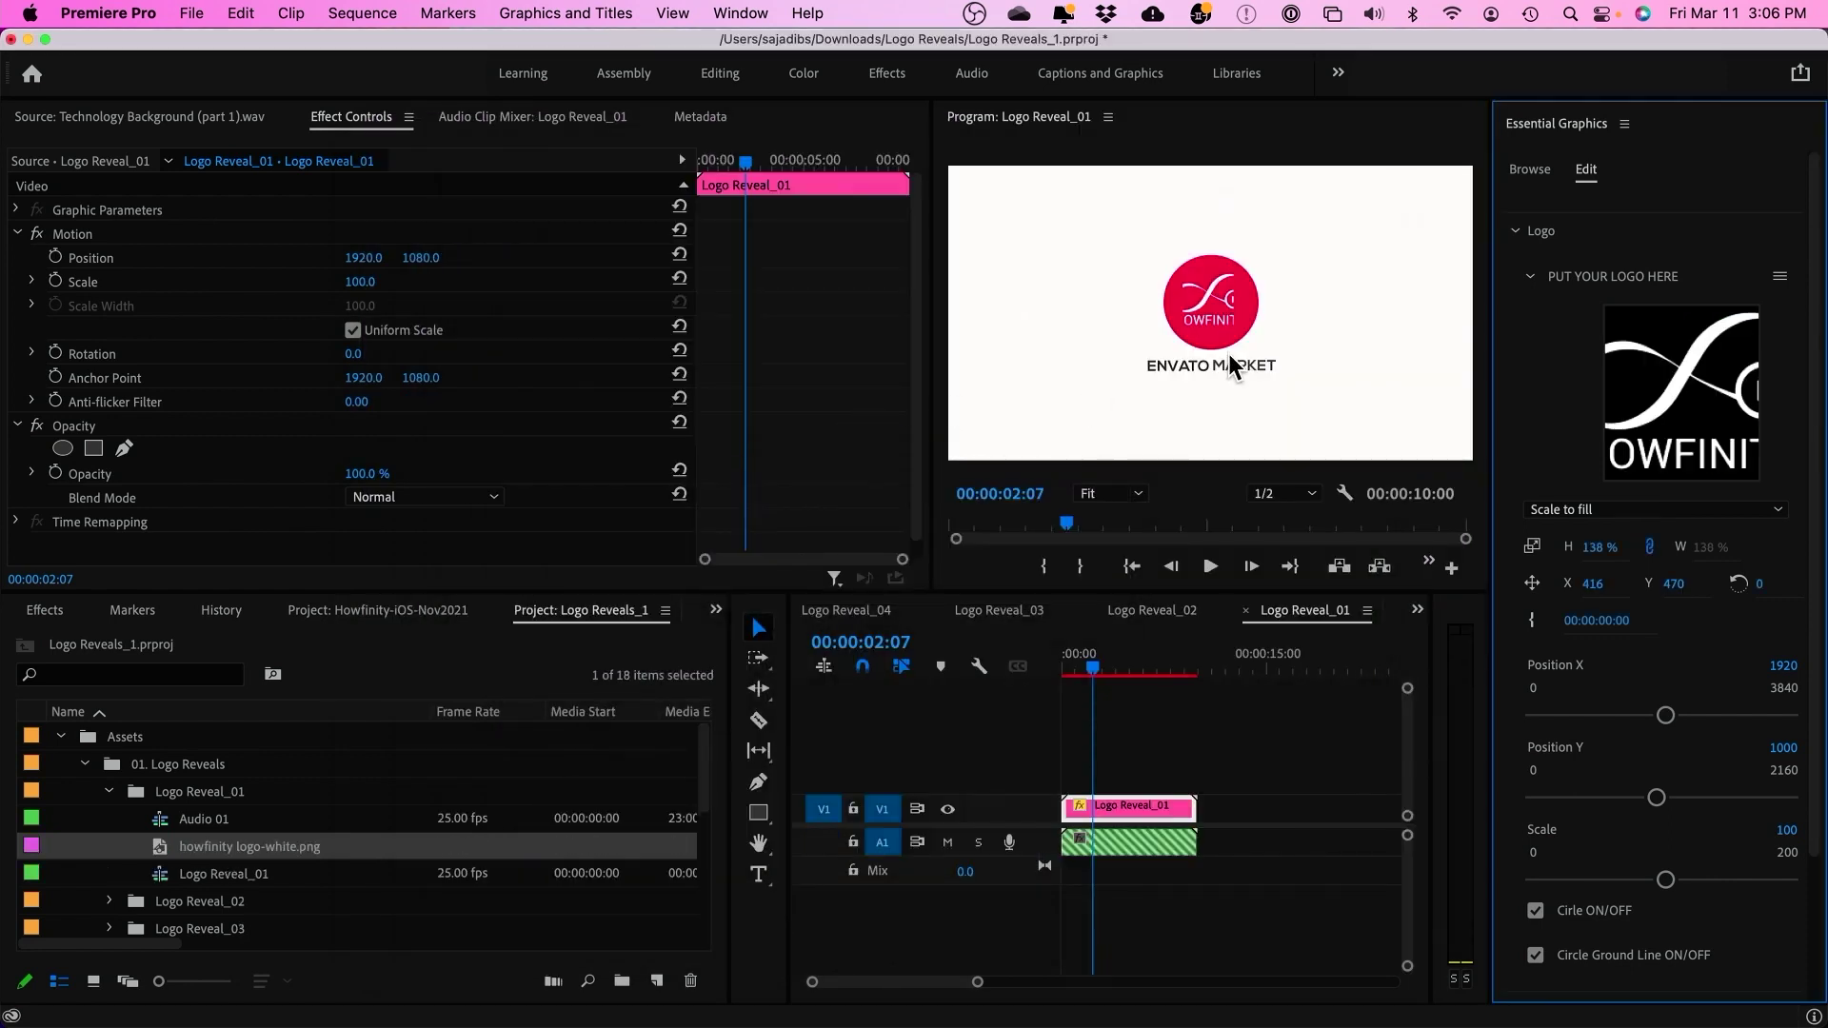
Set the logo scaling to Scale to fit so it sits inside the circle
click(1654, 508)
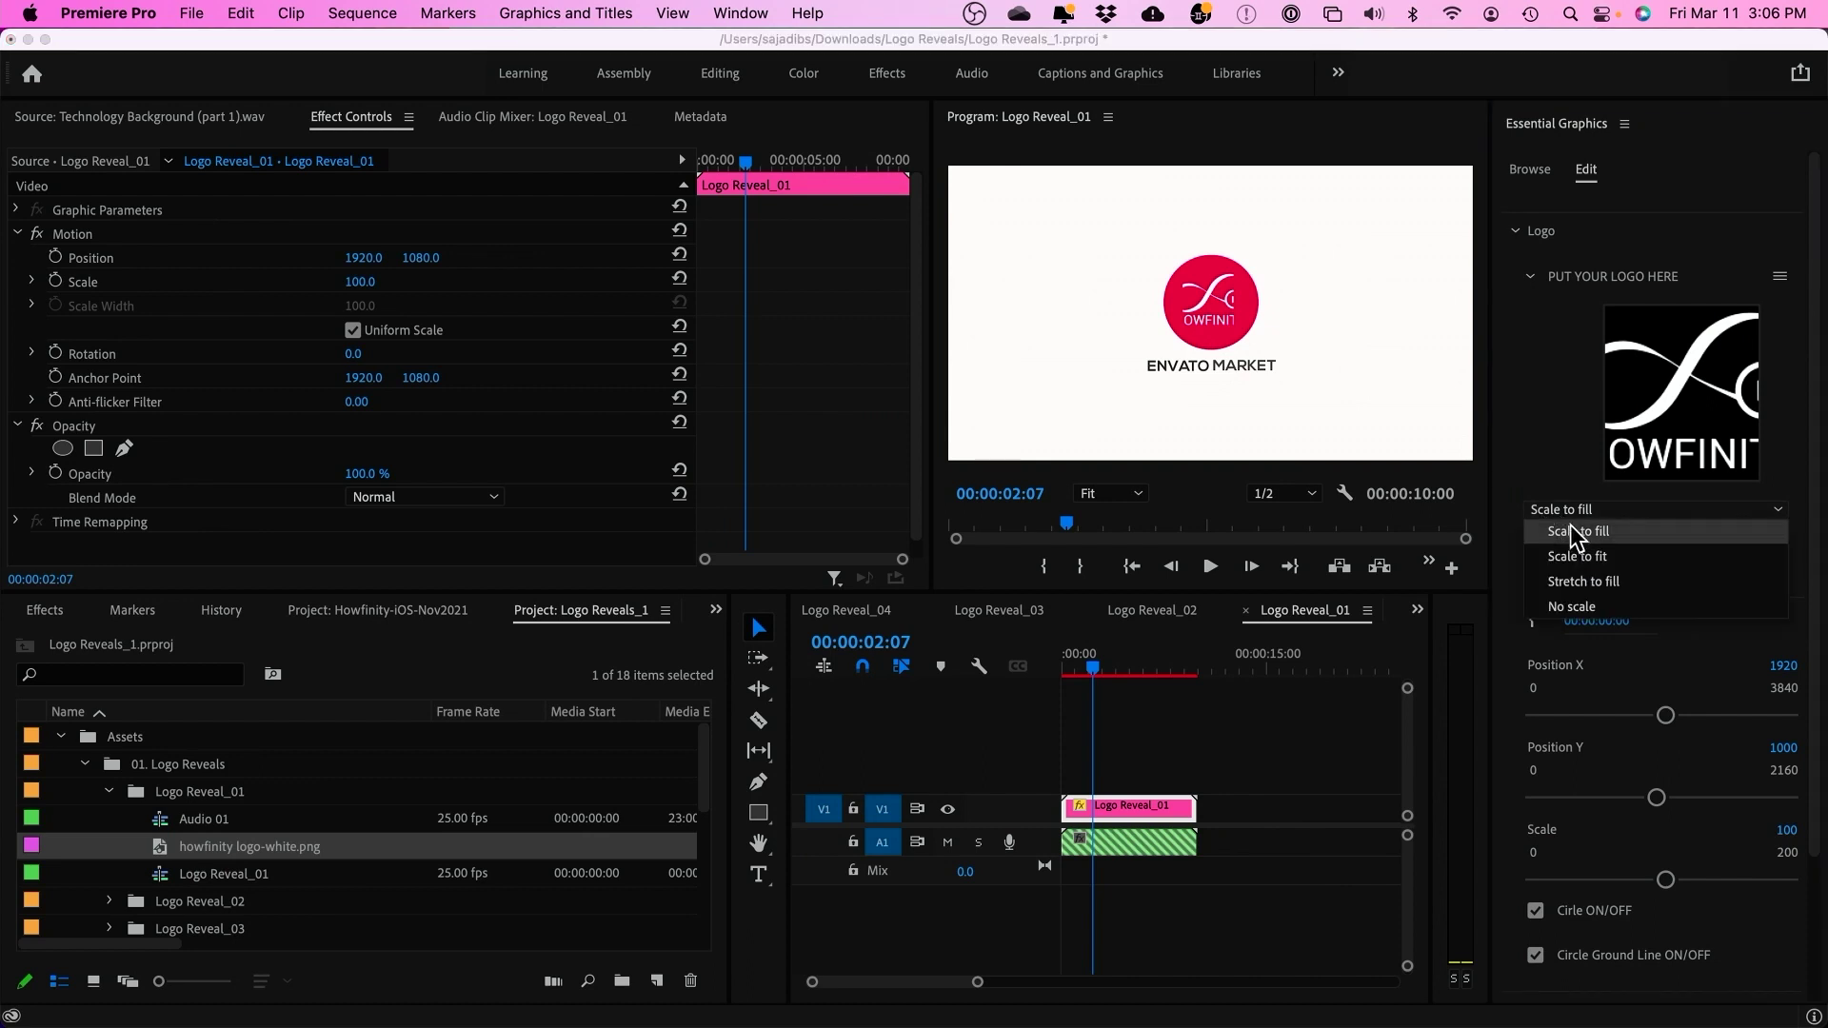
click(1566, 535)
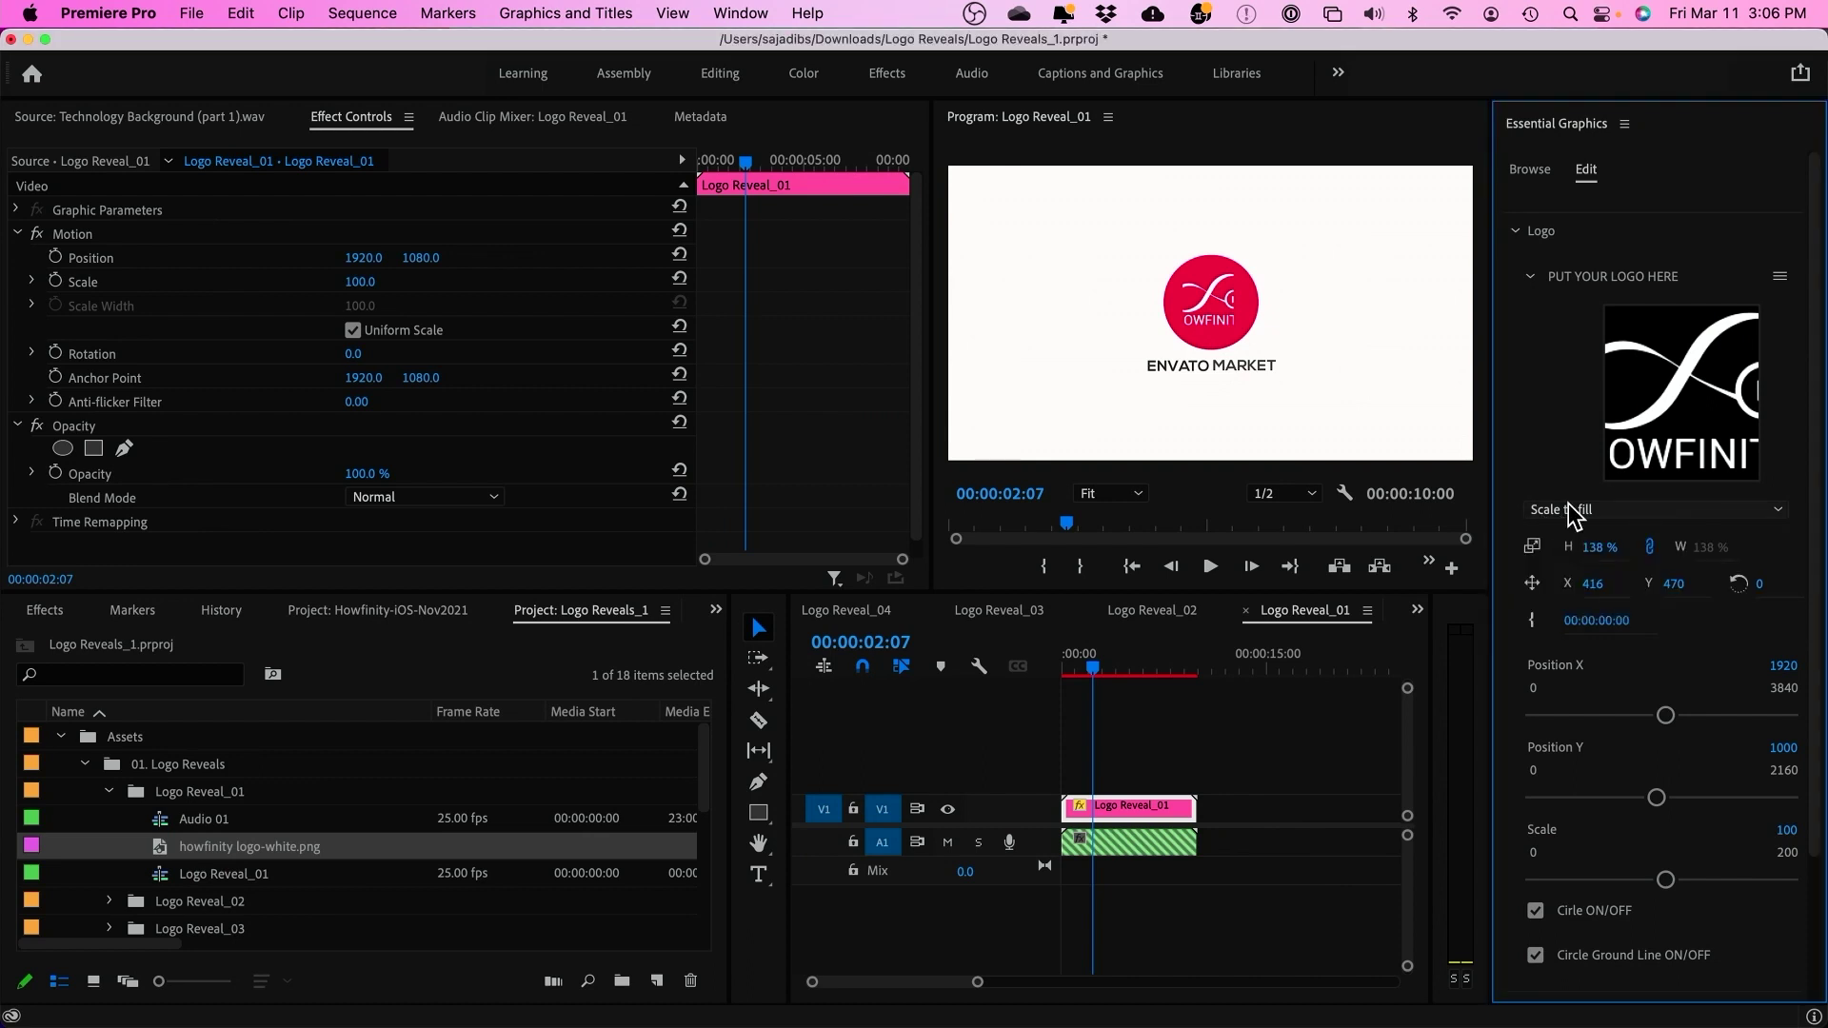
click(1564, 509)
click(1577, 558)
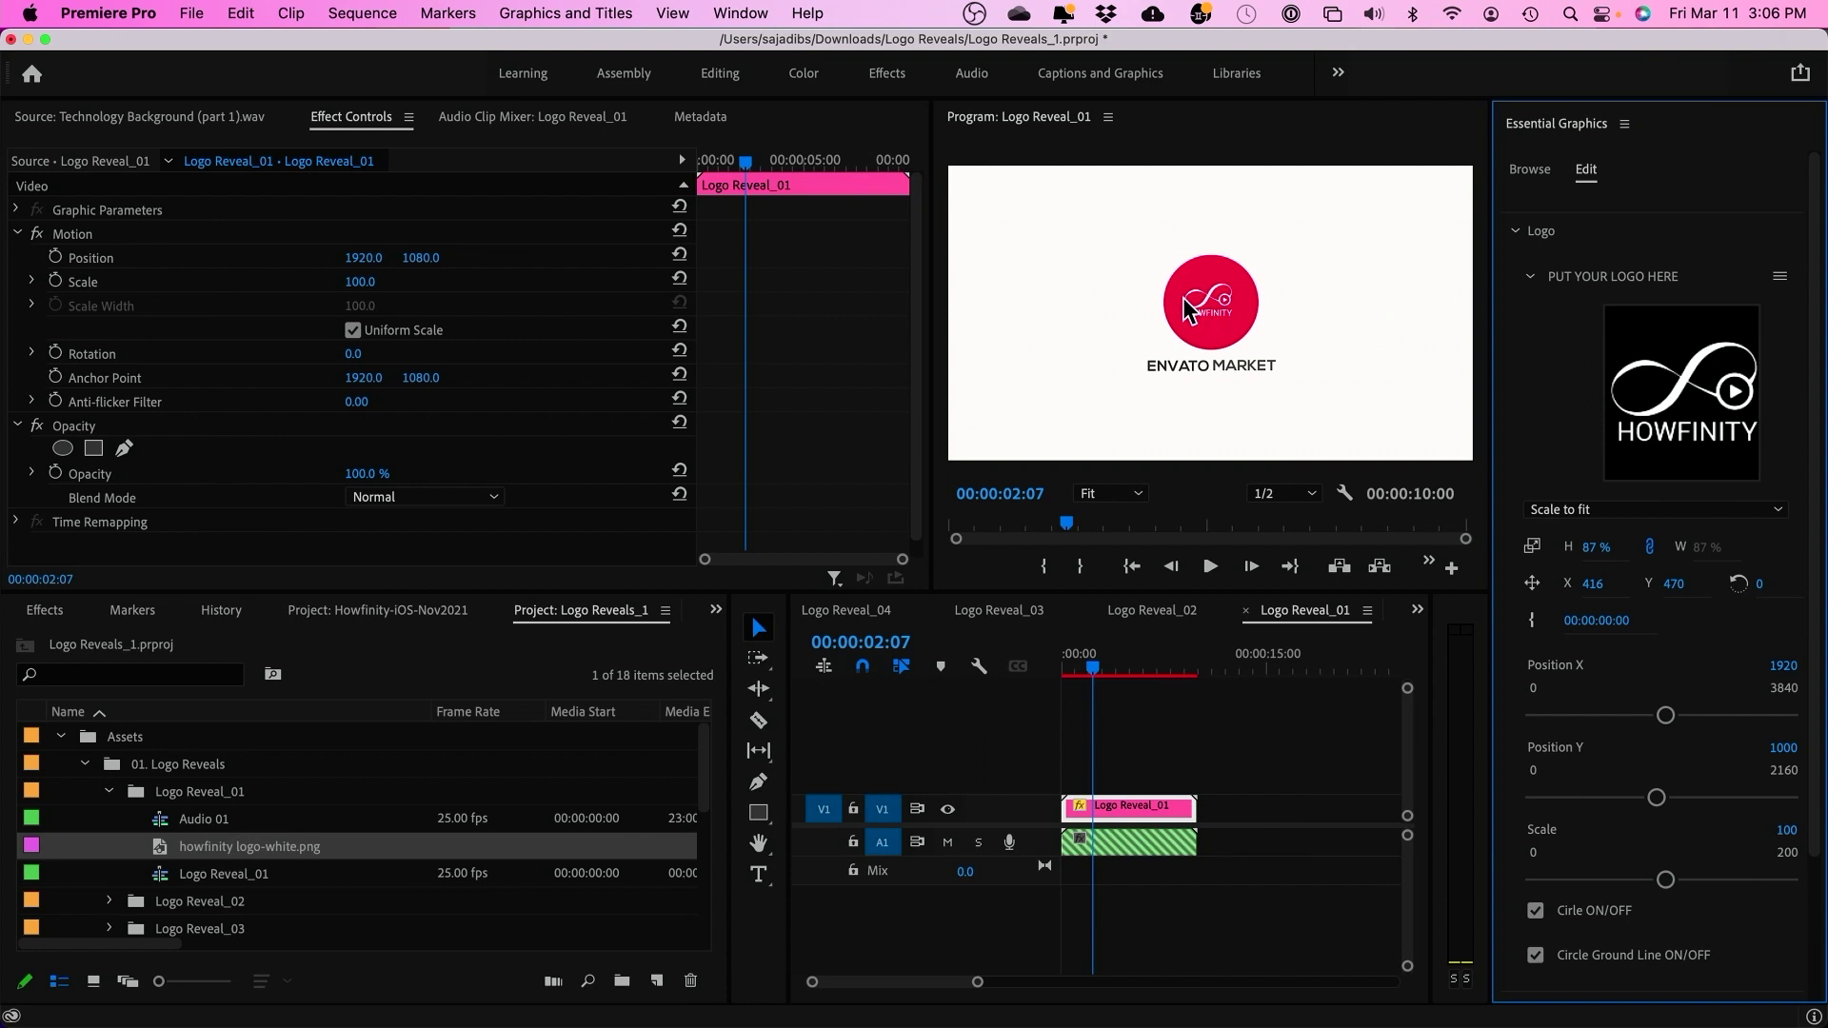
click(1530, 277)
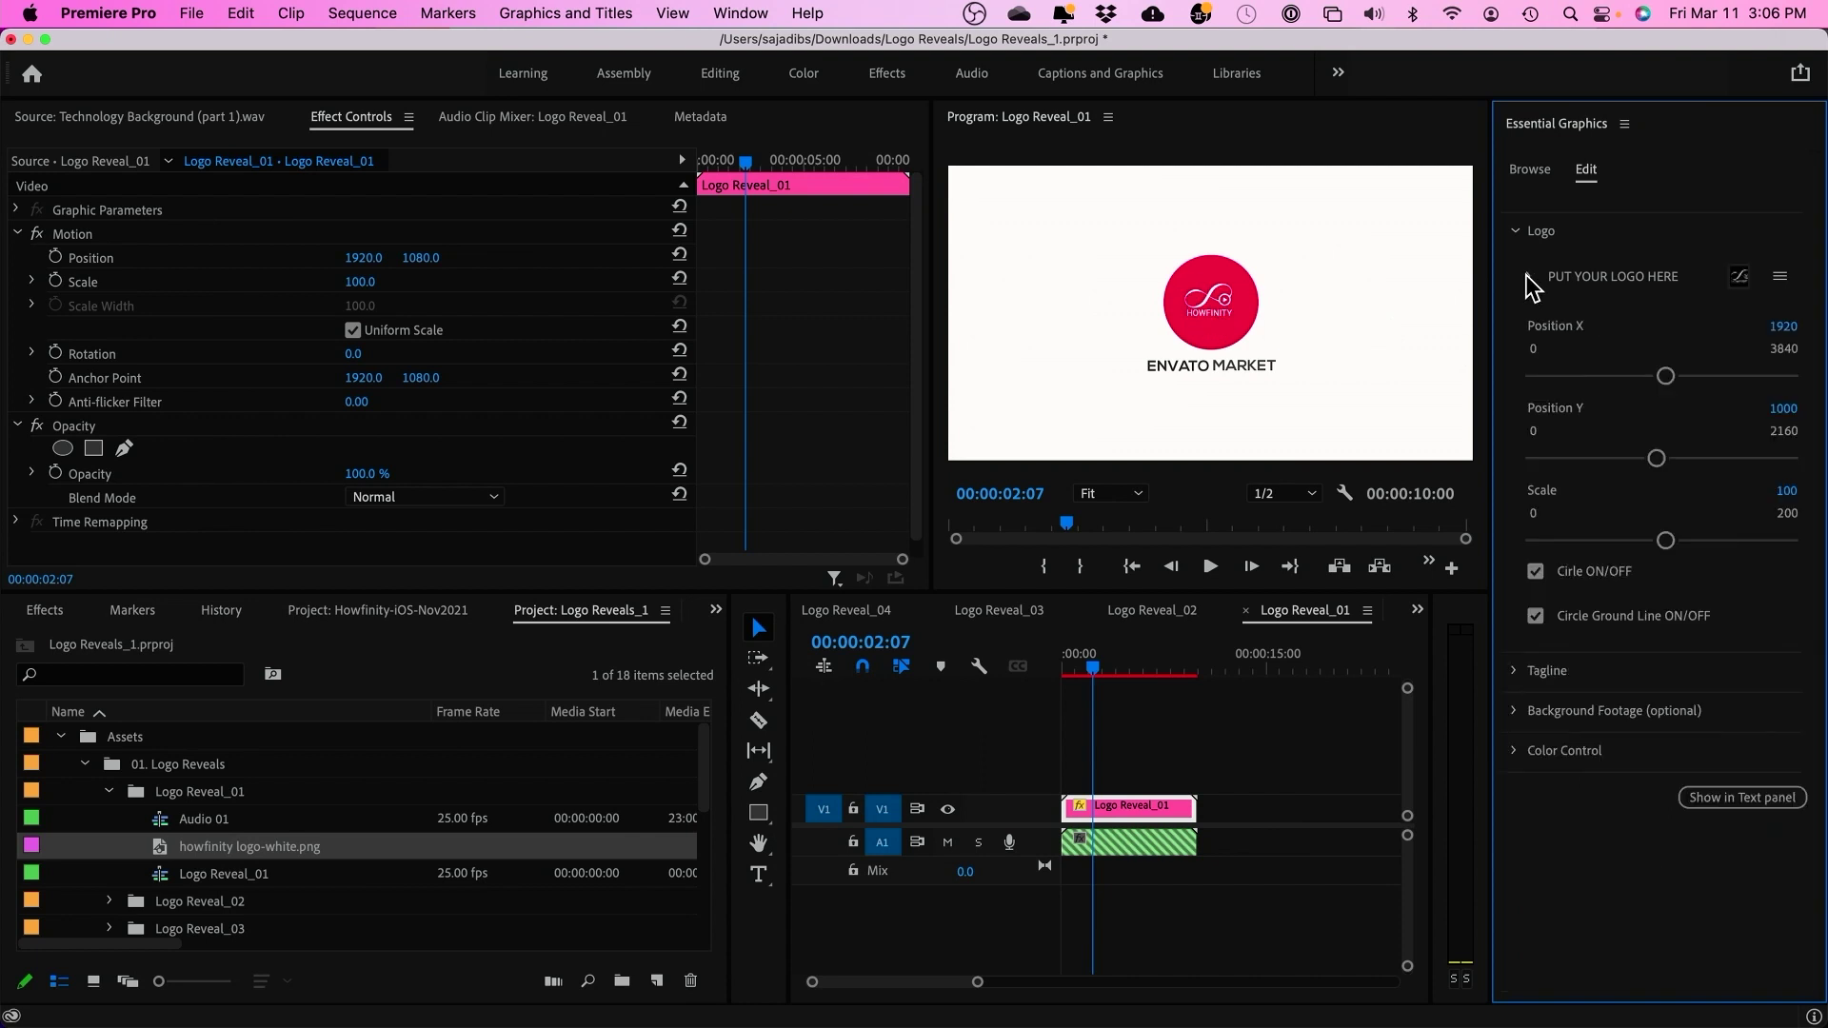
Replace the 'ENVATO MARKET' tagline text with 'Best how-to videos'
click(1515, 672)
scroll(1678, 703, down, 3)
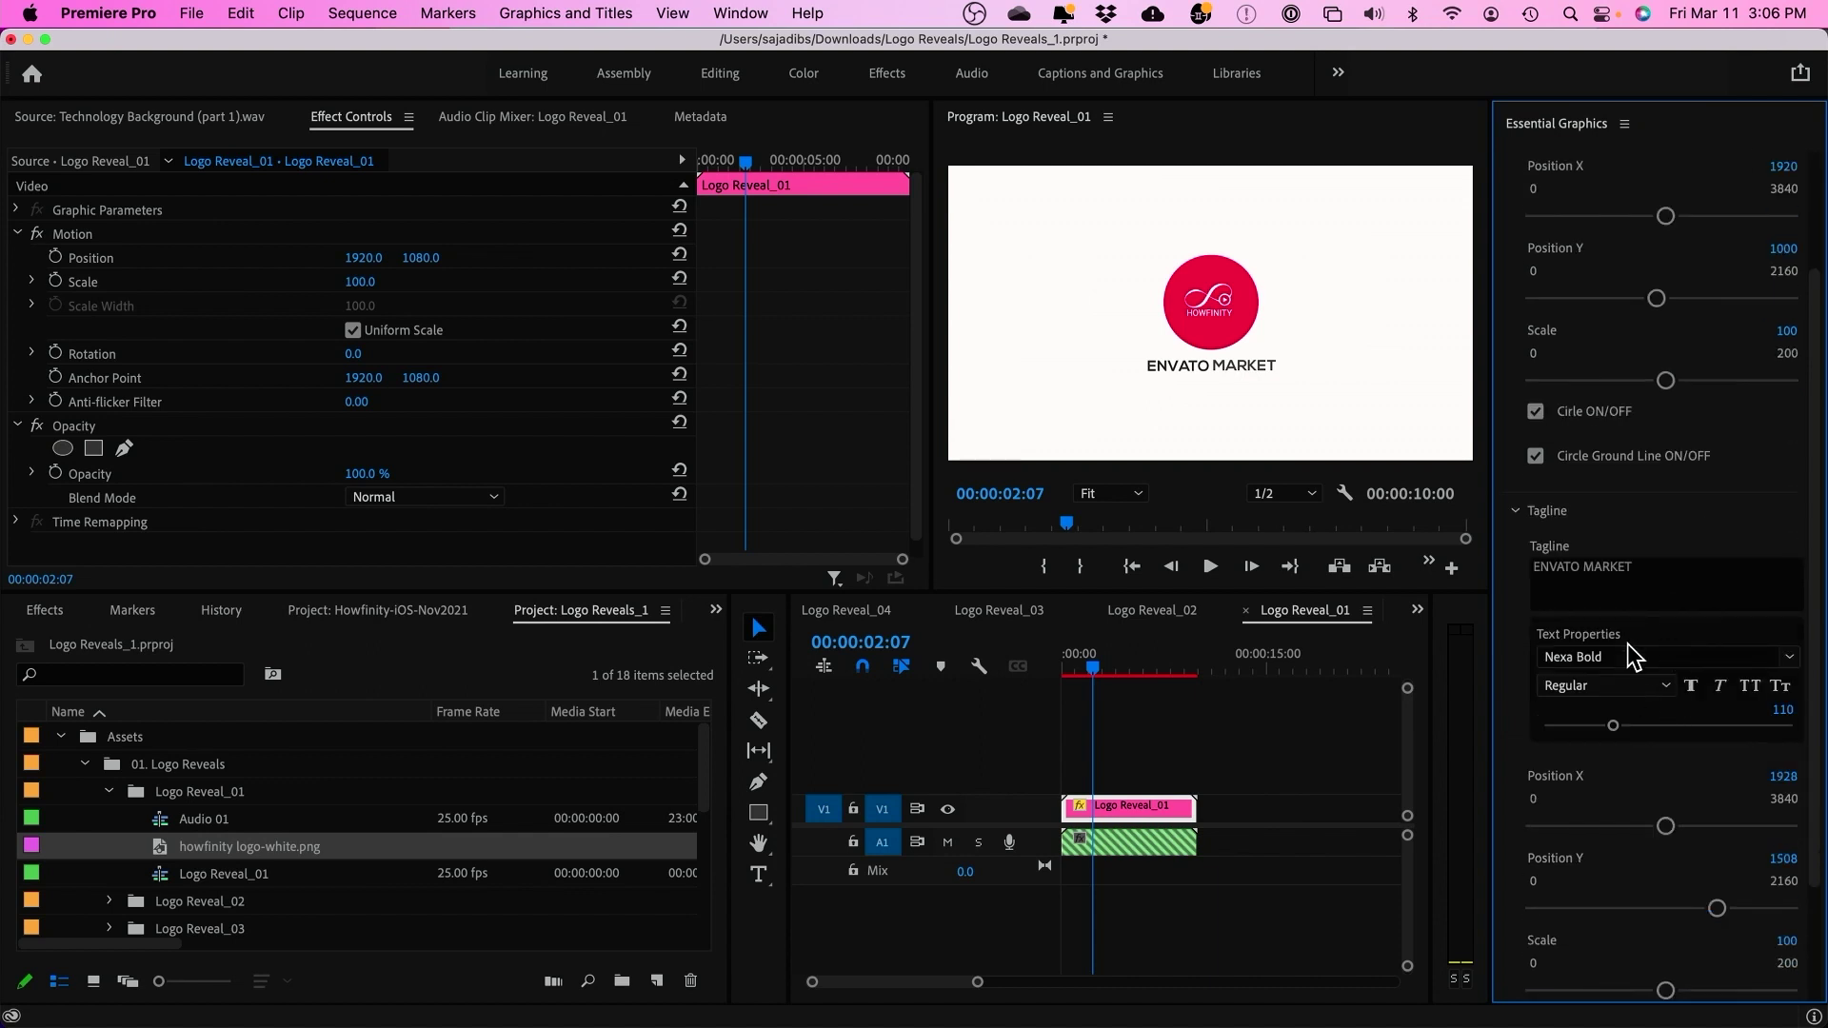
click(1633, 585)
text(Best how-t)
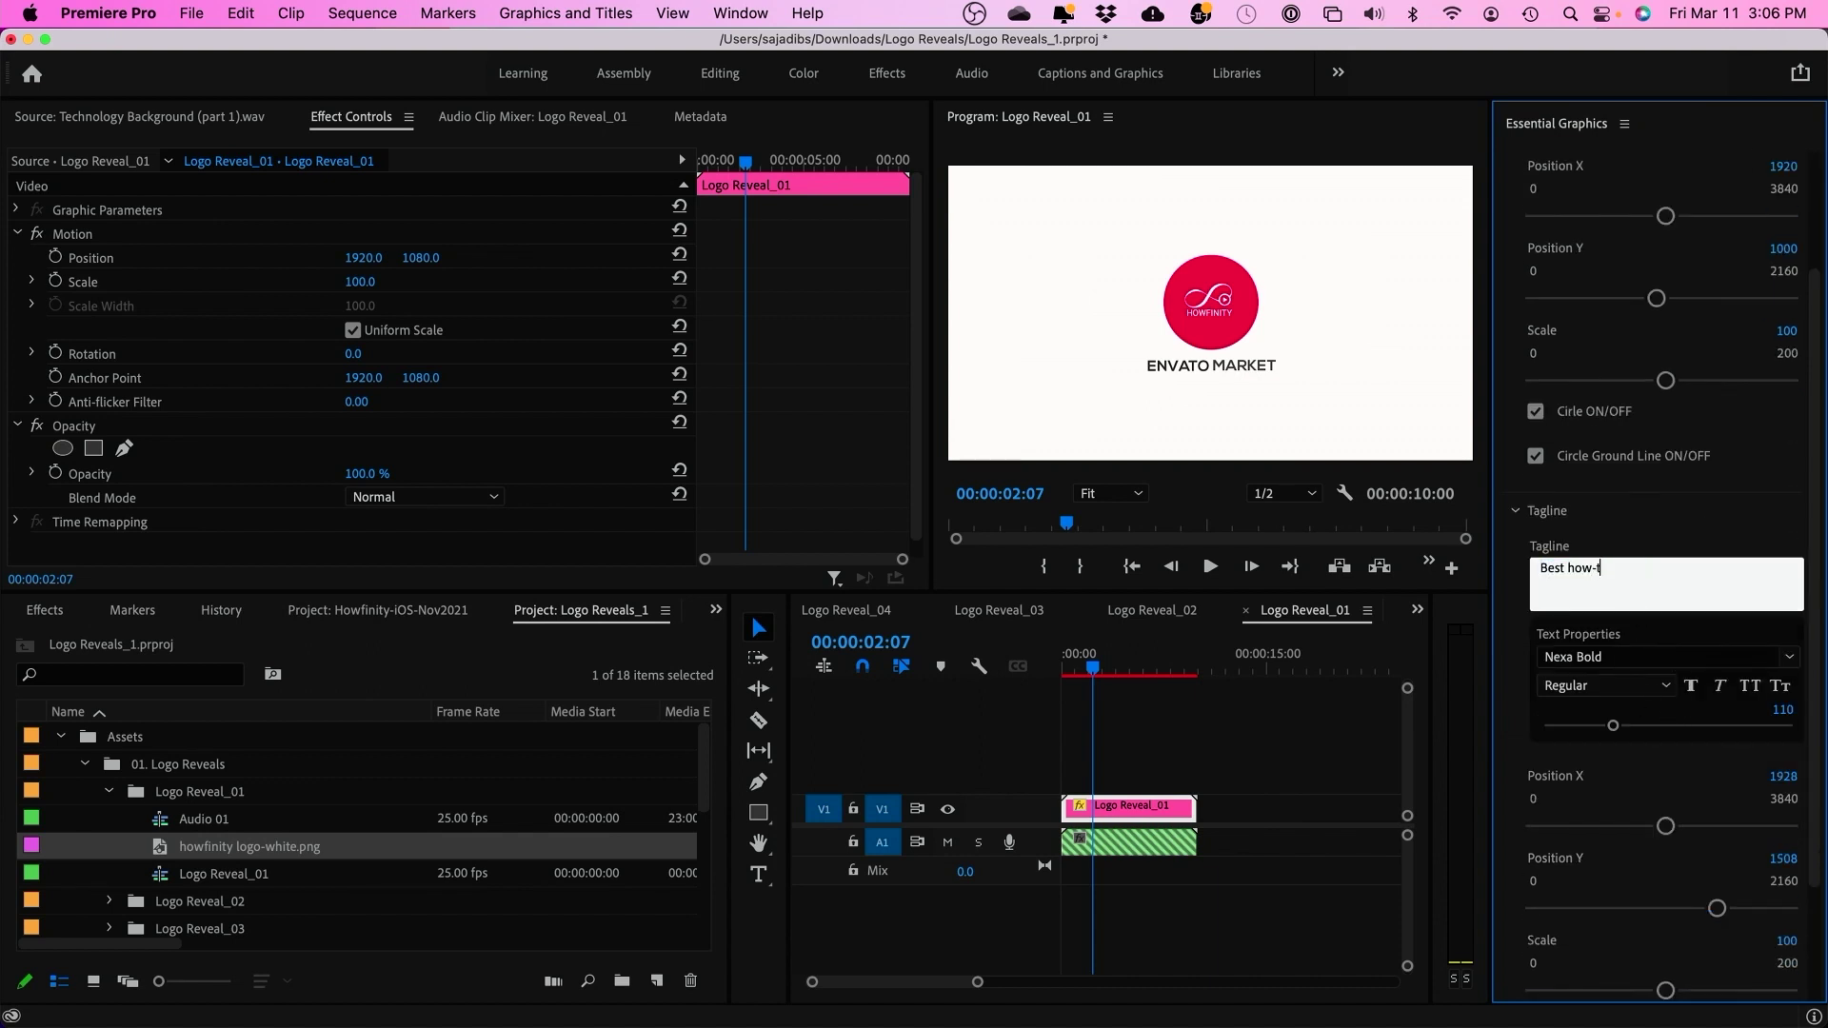
text(o videos)
key(Return)
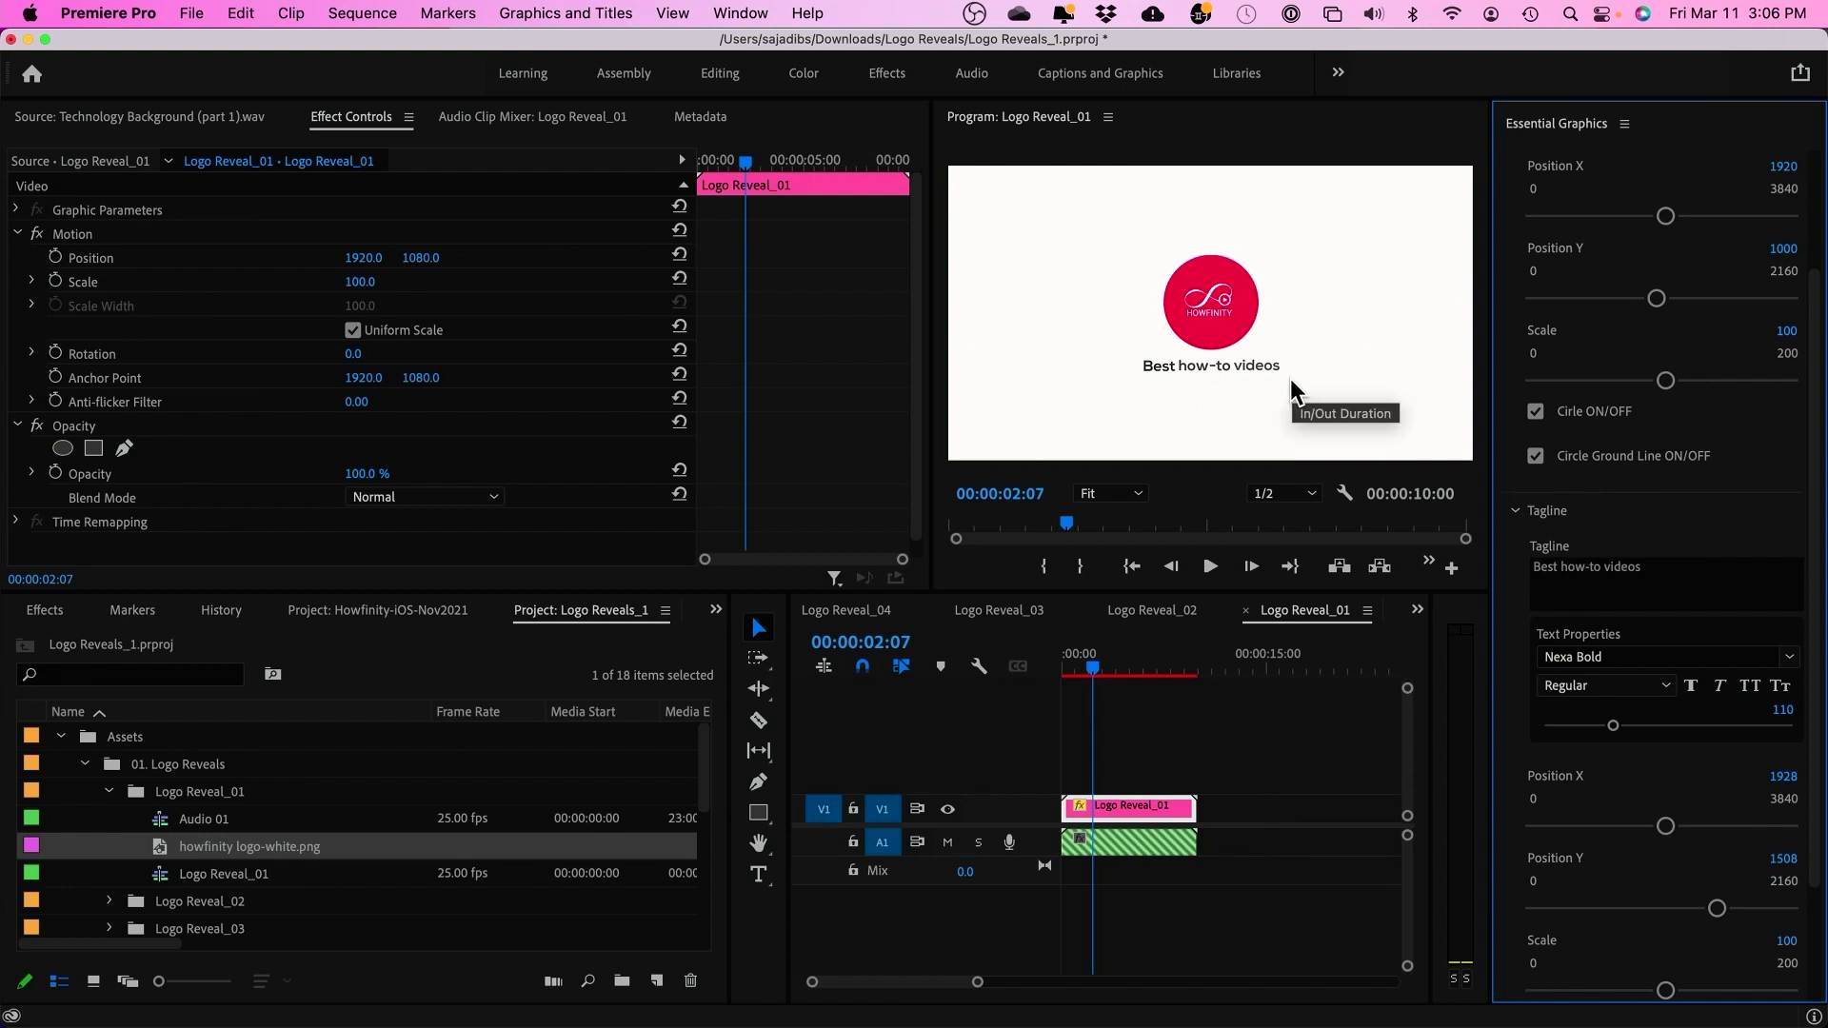
key(Left)
key(Left)
click(1515, 509)
scroll(1572, 600, down, 3)
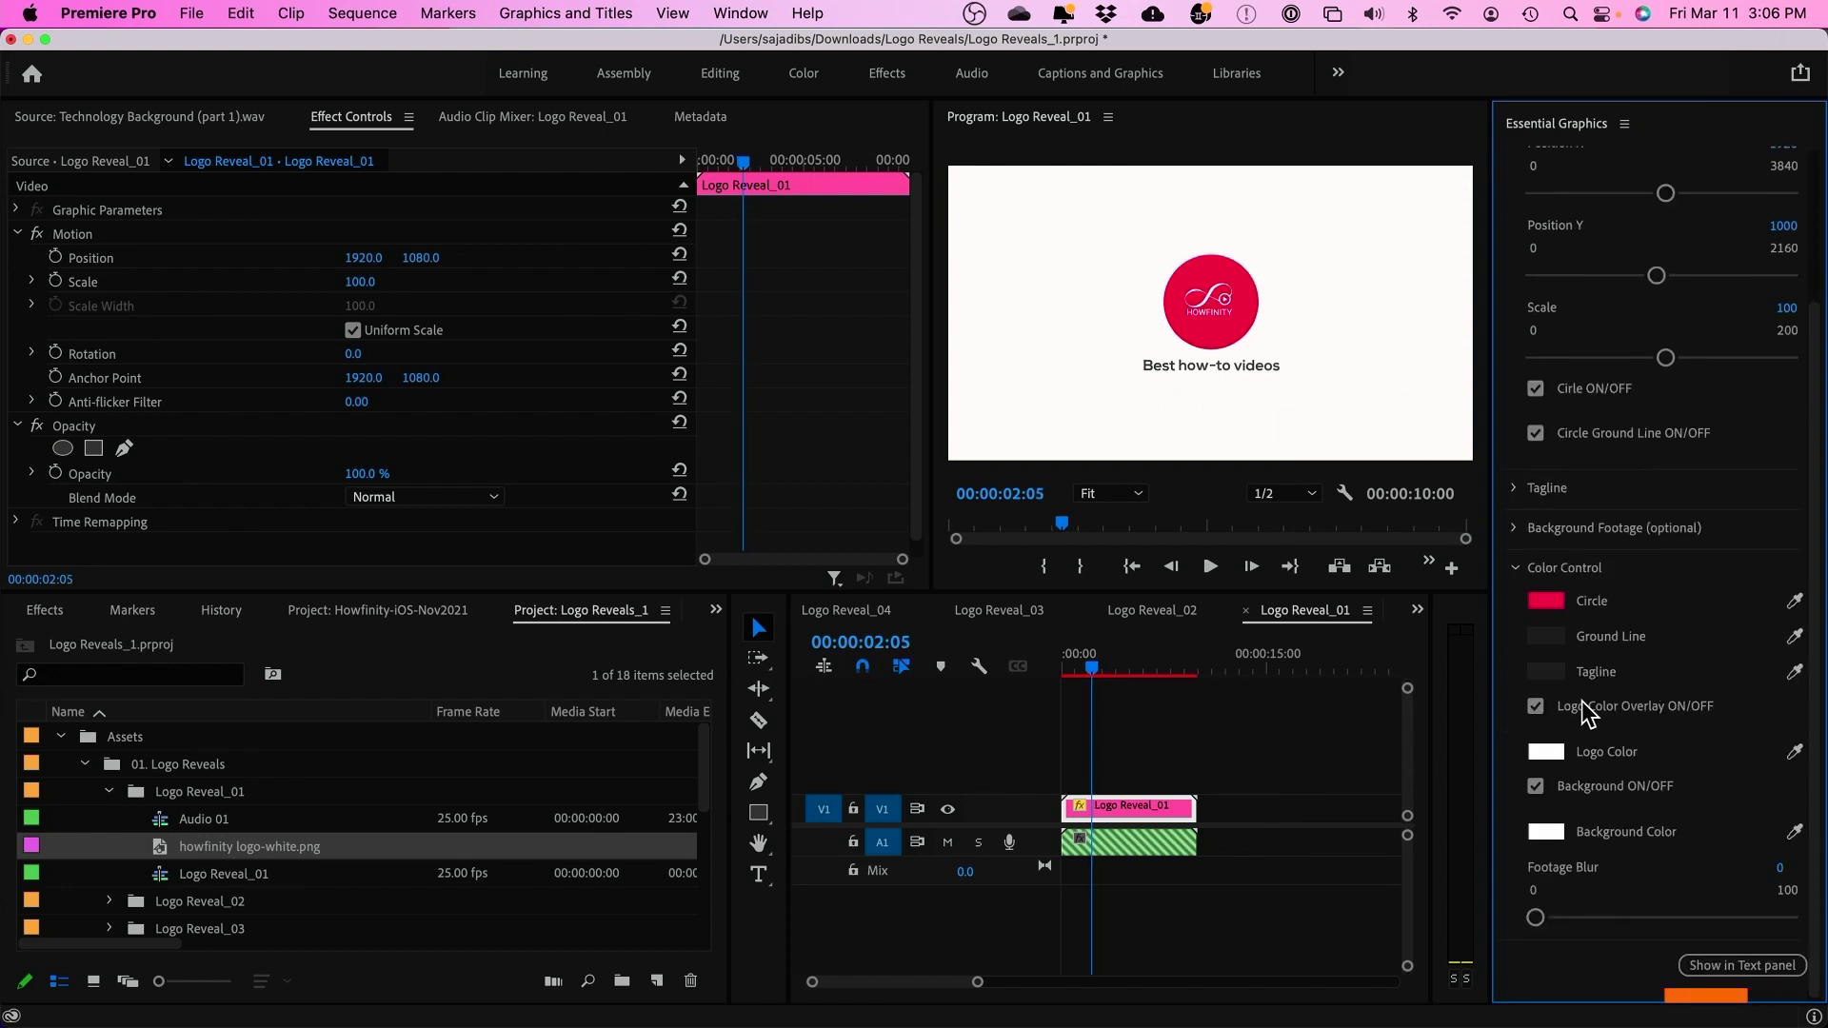
Pick a blue hue for the Circle swatch in the Color Picker and confirm
click(1550, 605)
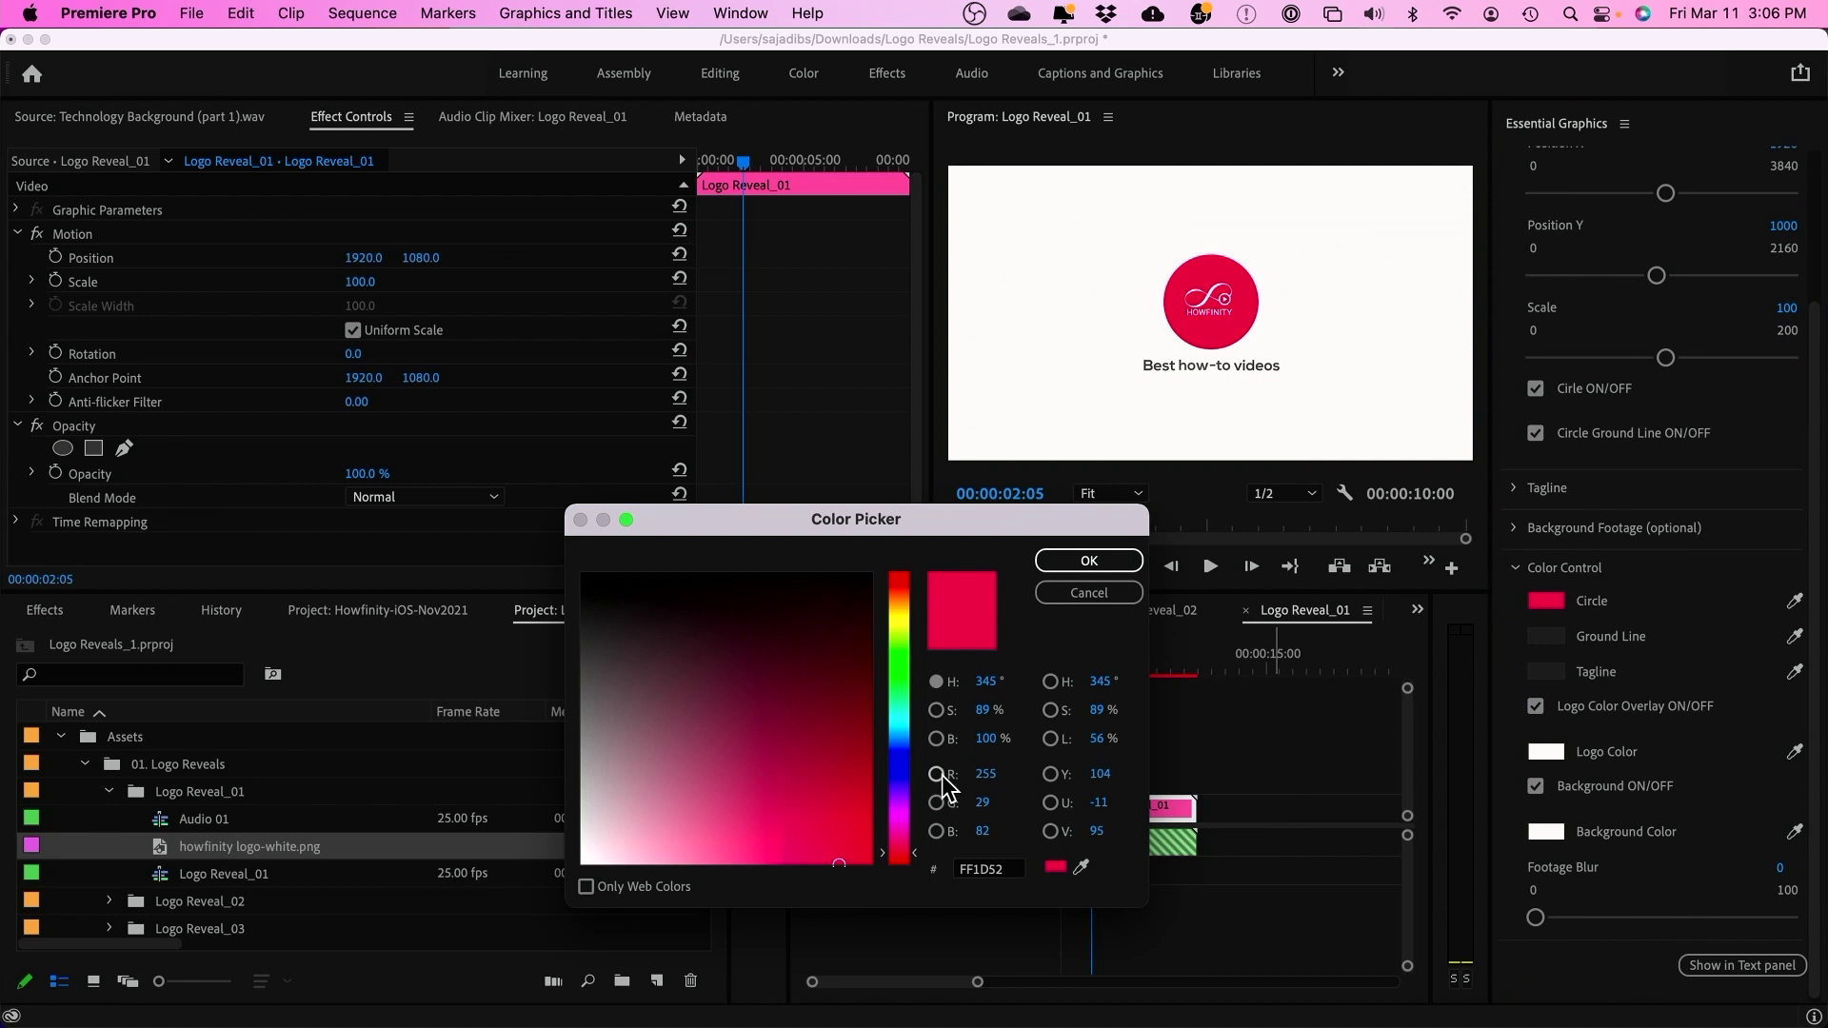
mouse_move(900, 826)
mouse_down()
mouse_move(917, 740)
mouse_move(891, 825)
mouse_up()
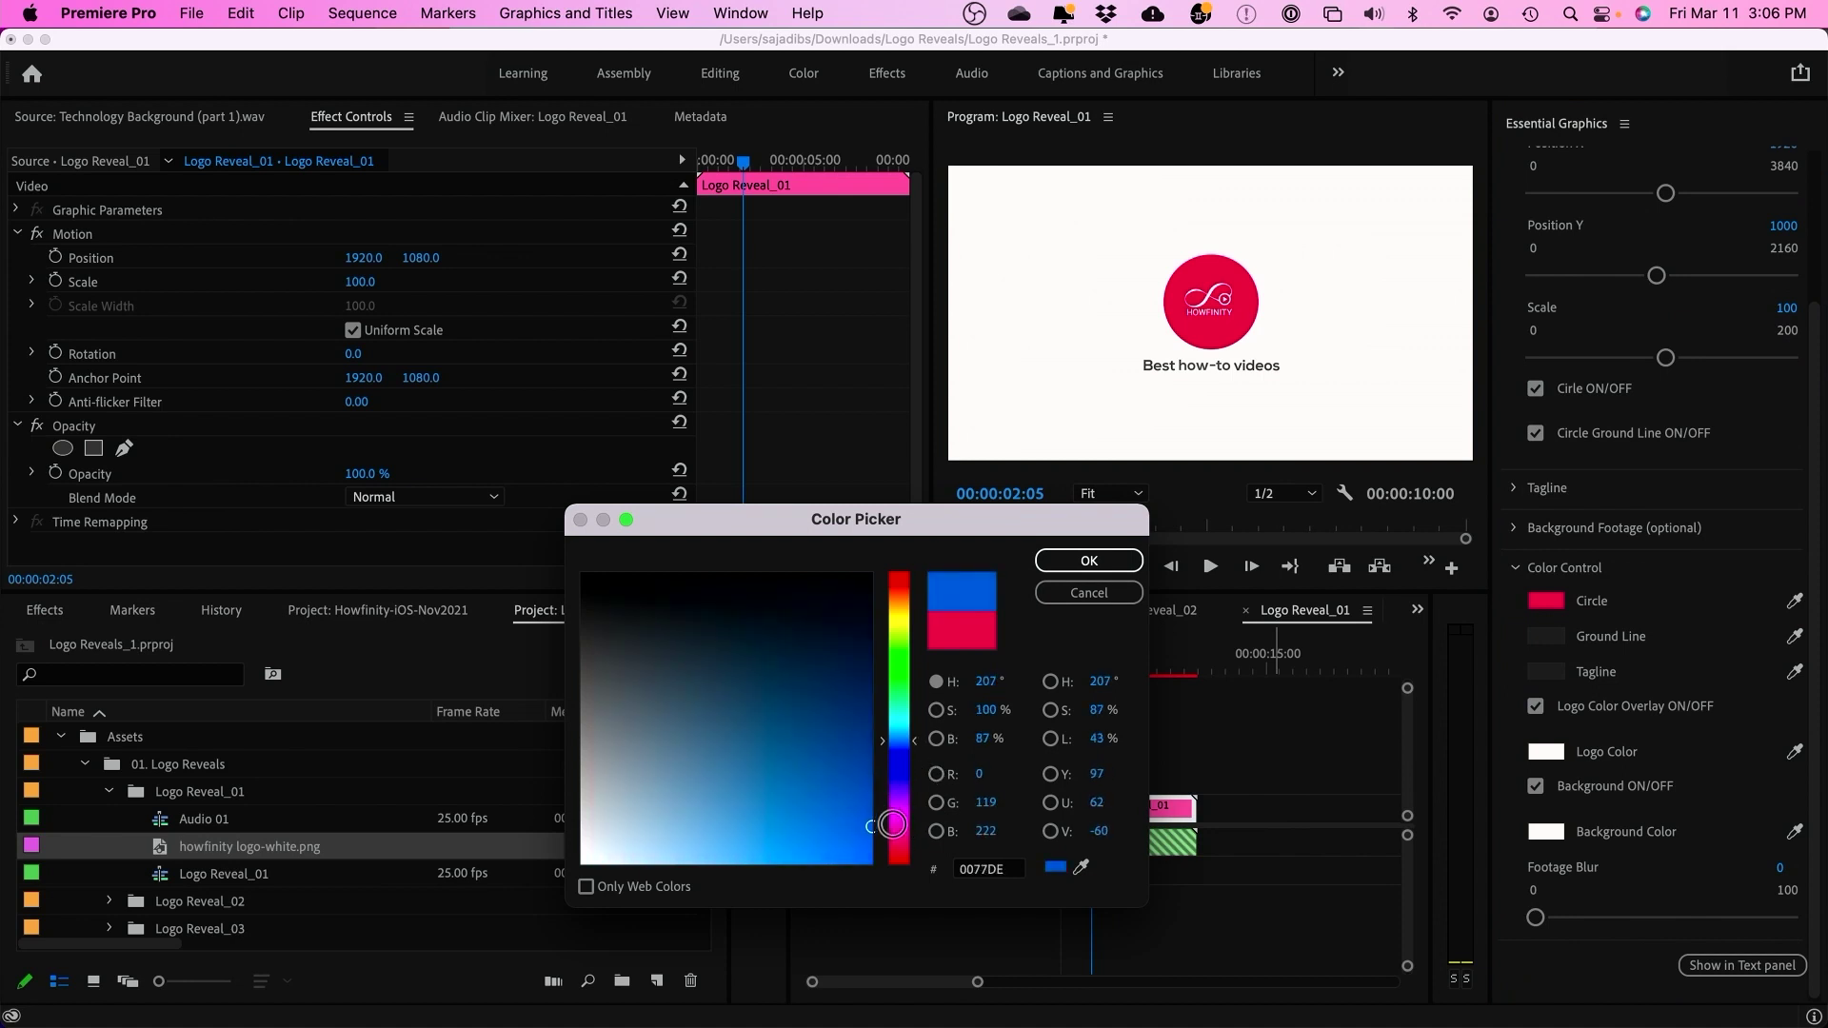
click(1082, 562)
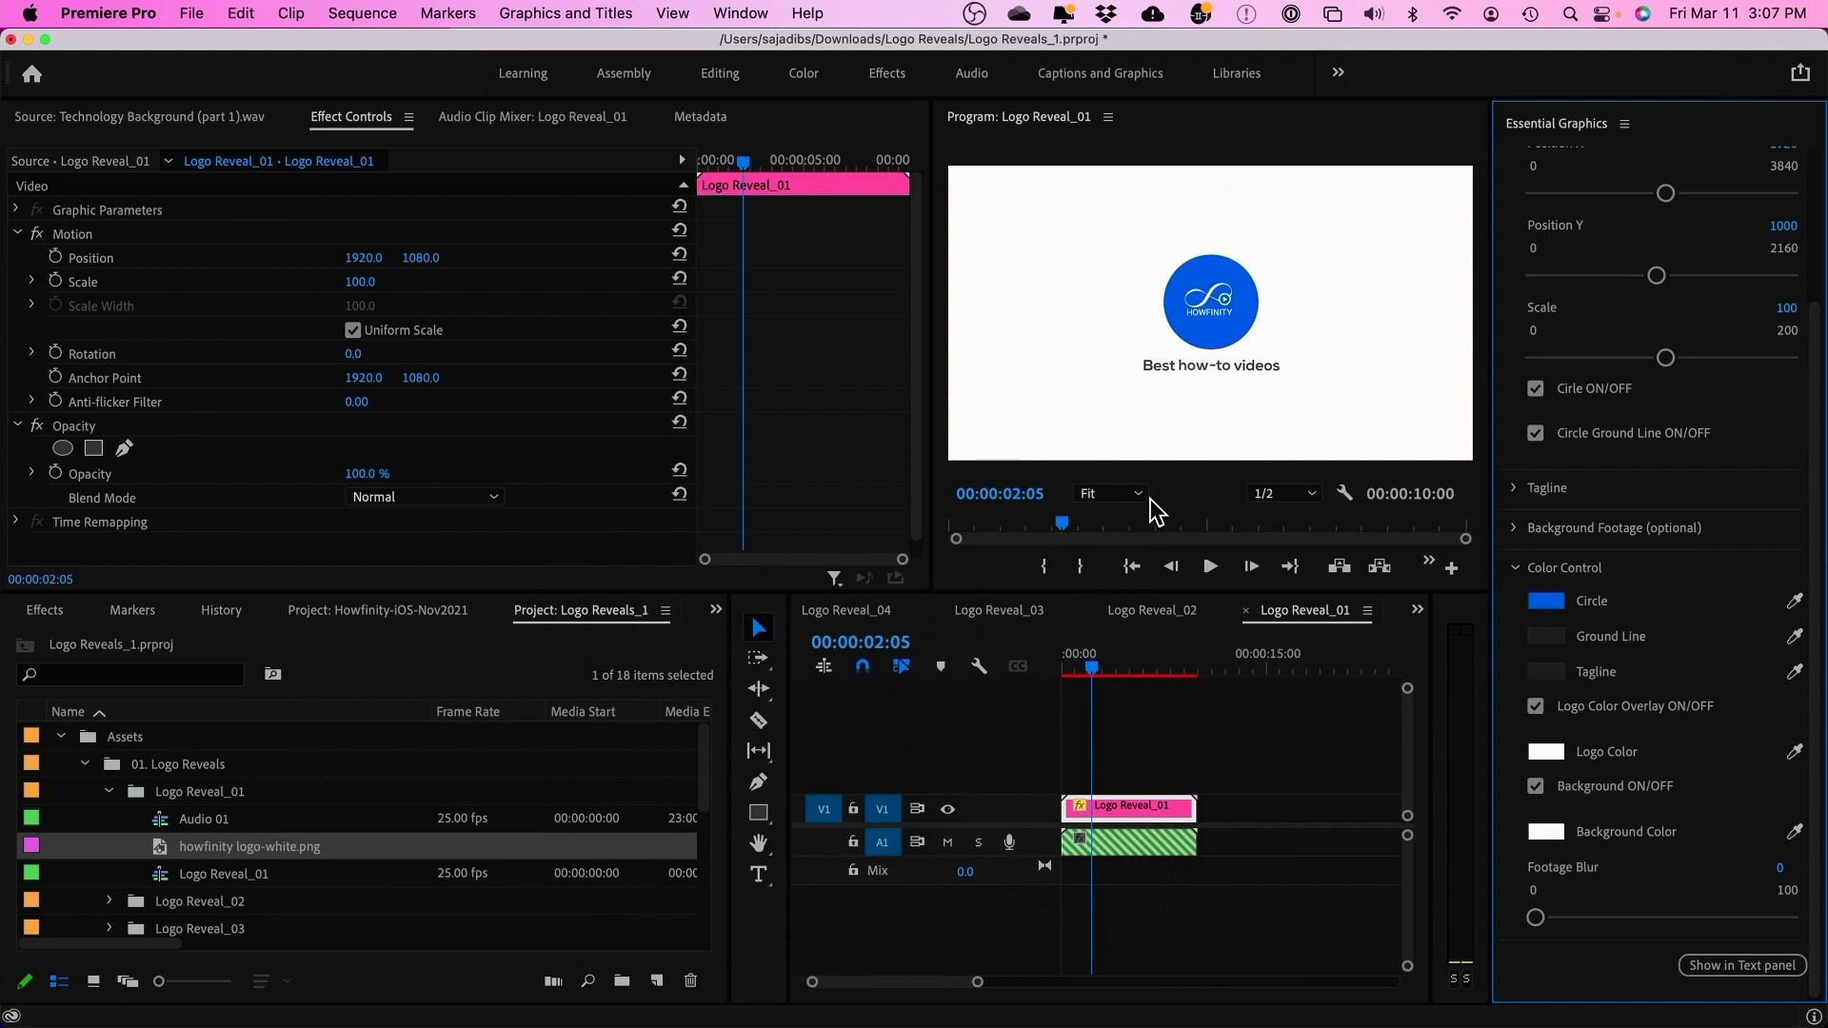
drag(1093, 668, 985, 666)
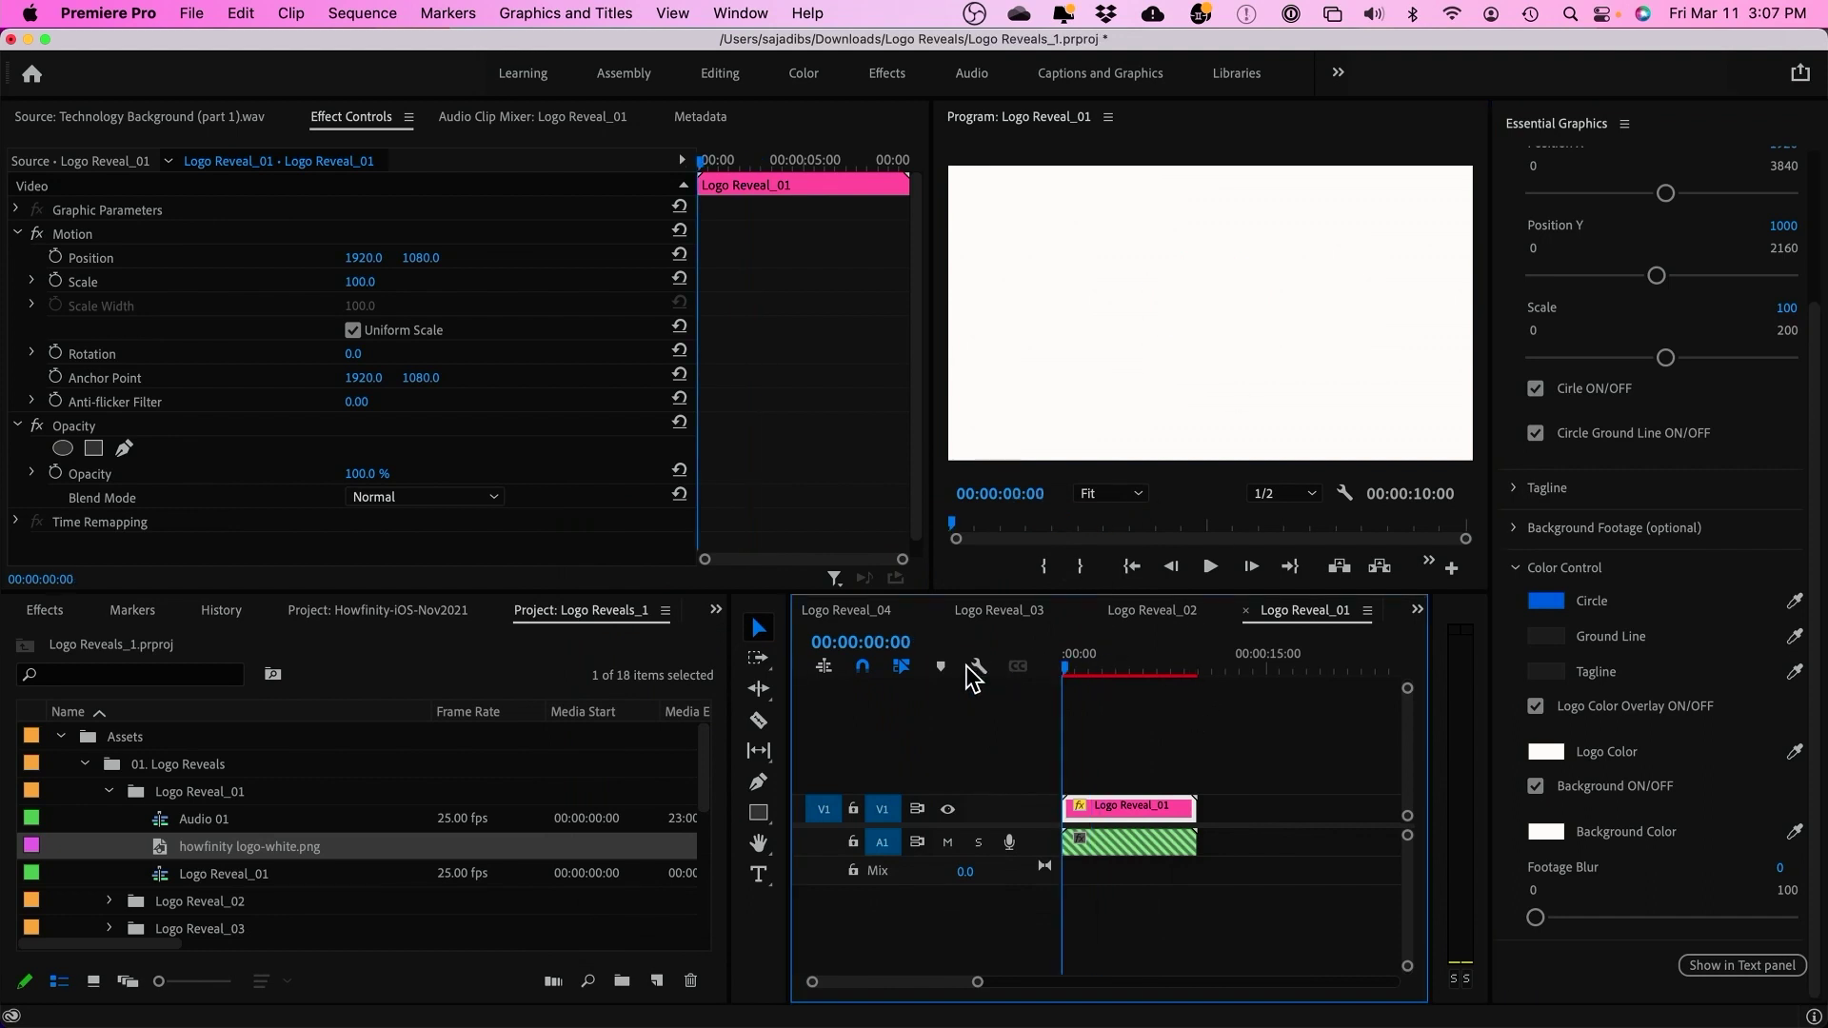
key(space)
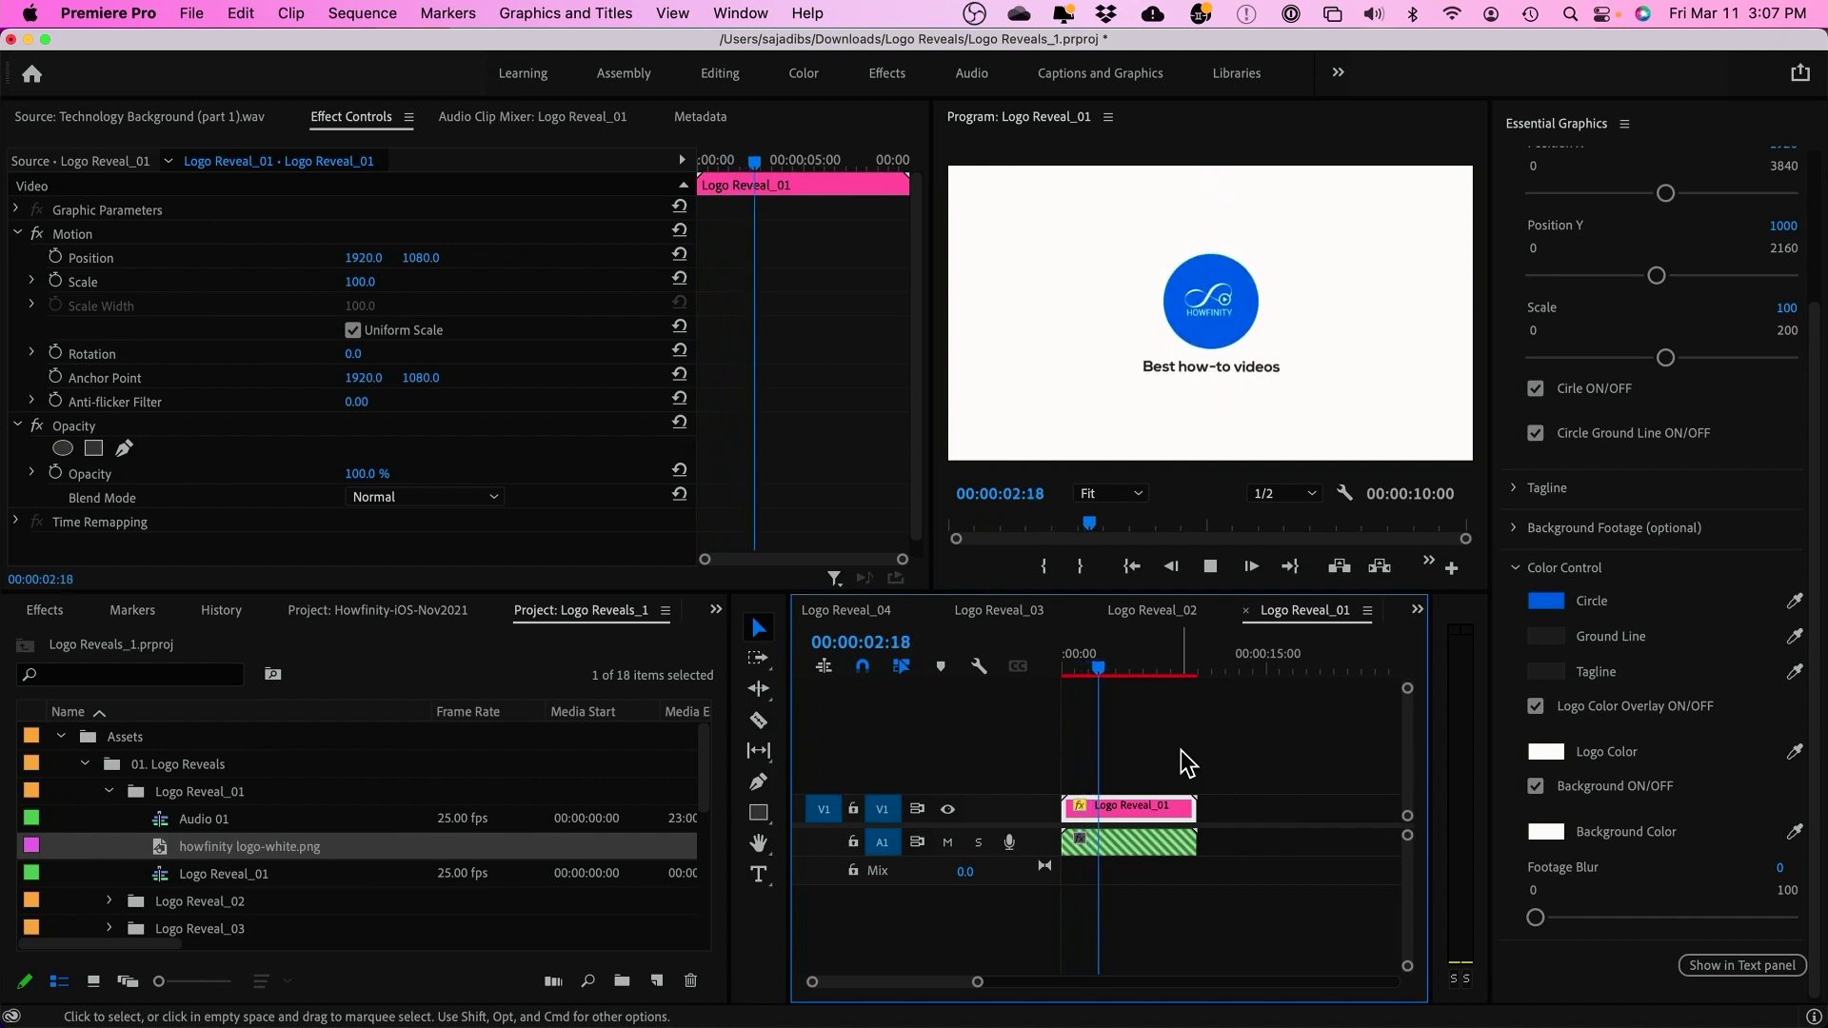
key(space)
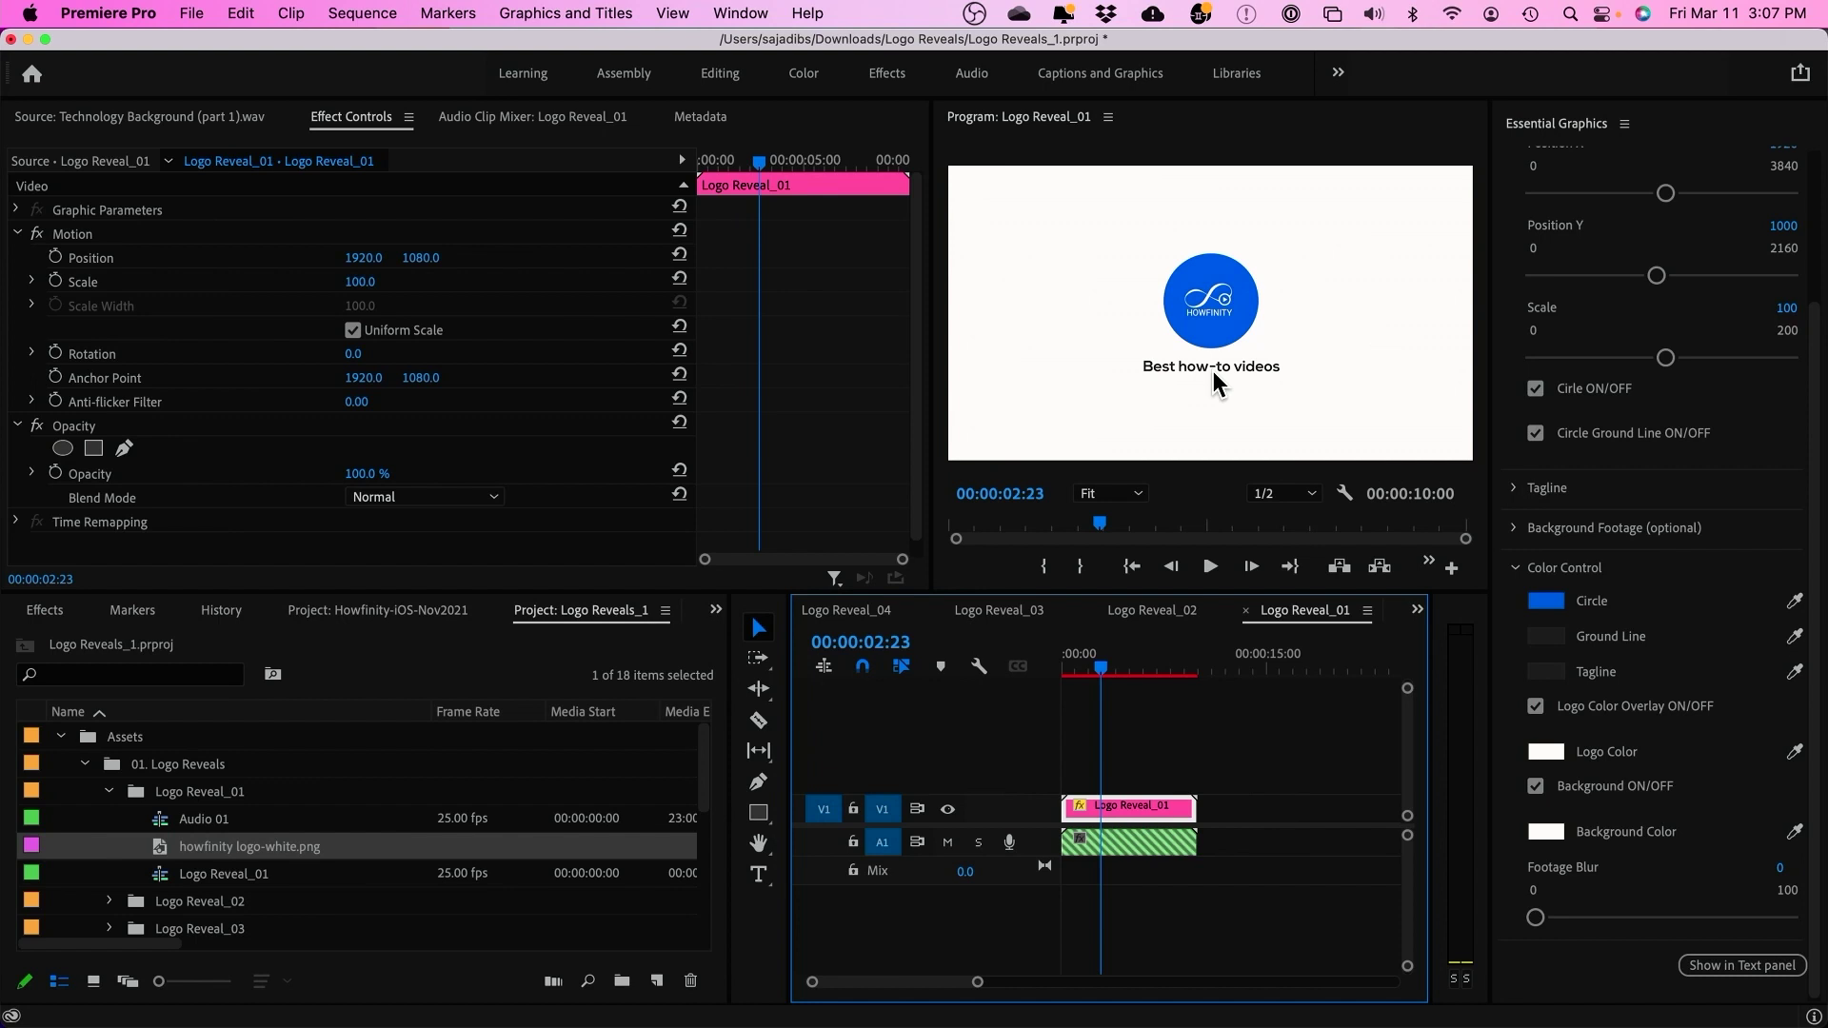
click(1133, 735)
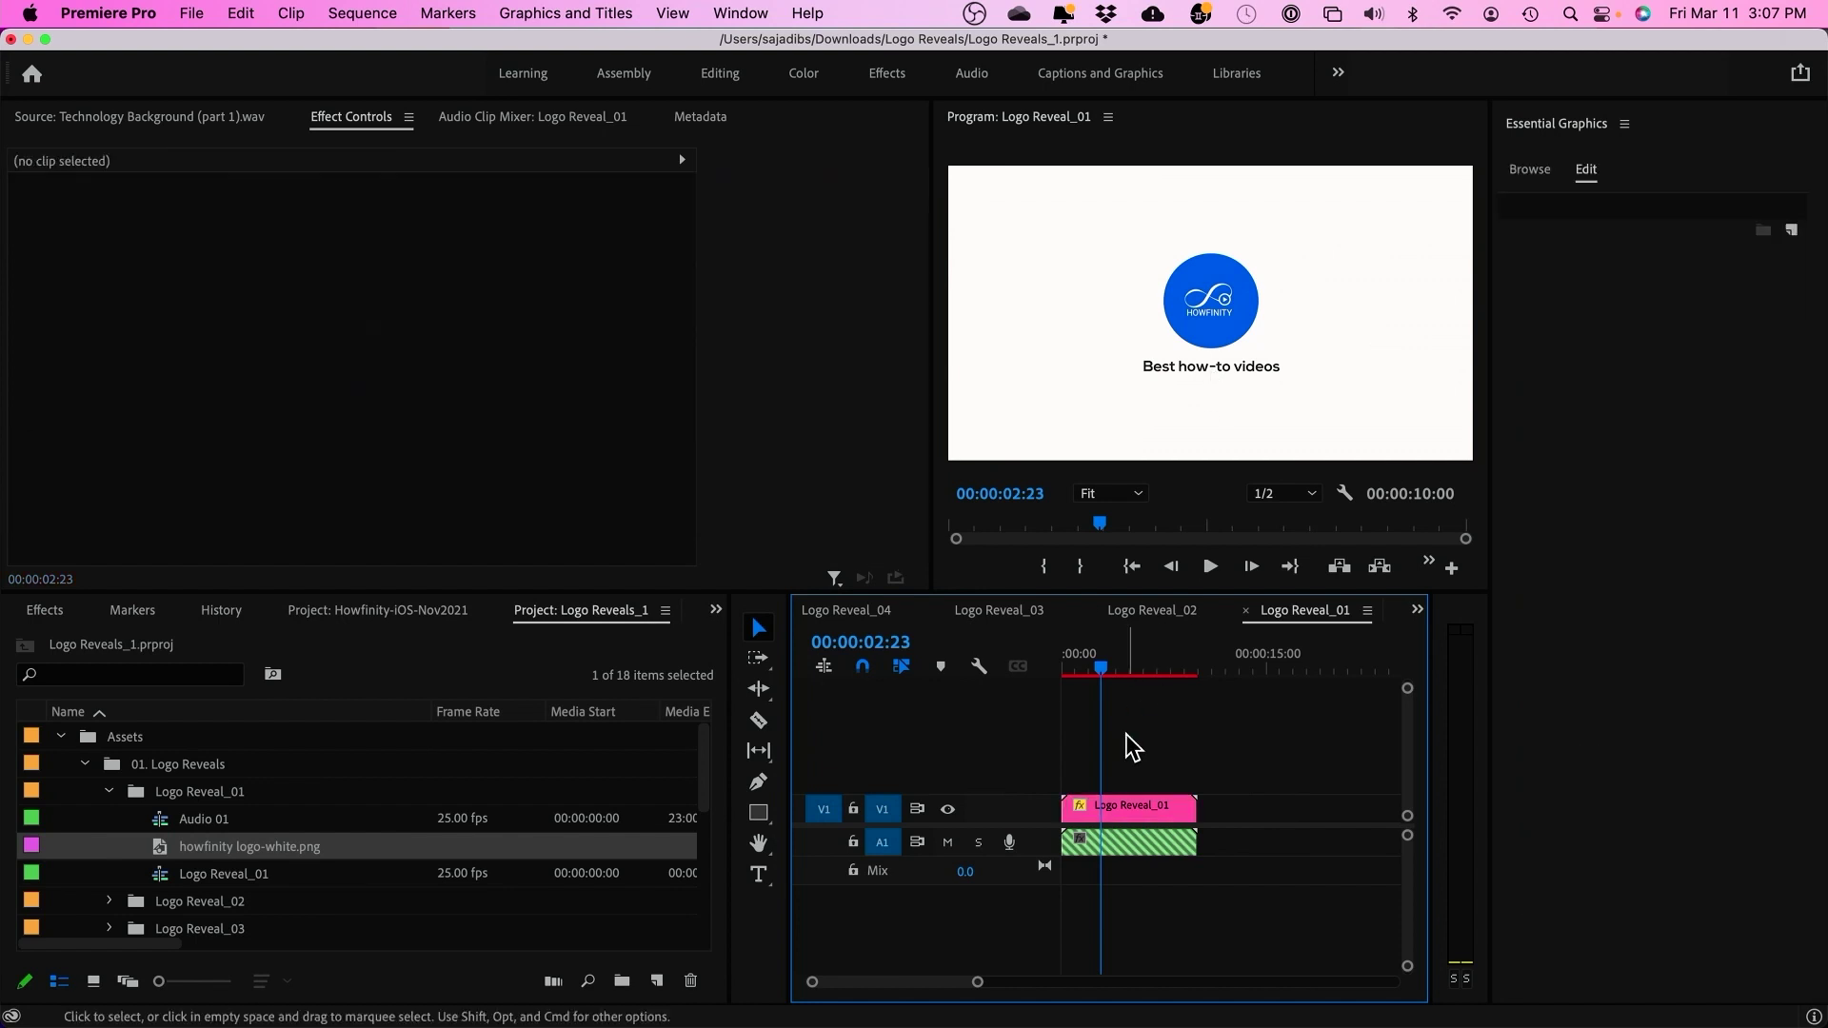
Open Export Media settings and choose the YouTube 1080p Full HD preset with H.264
click(192, 13)
mouse_move(300, 726)
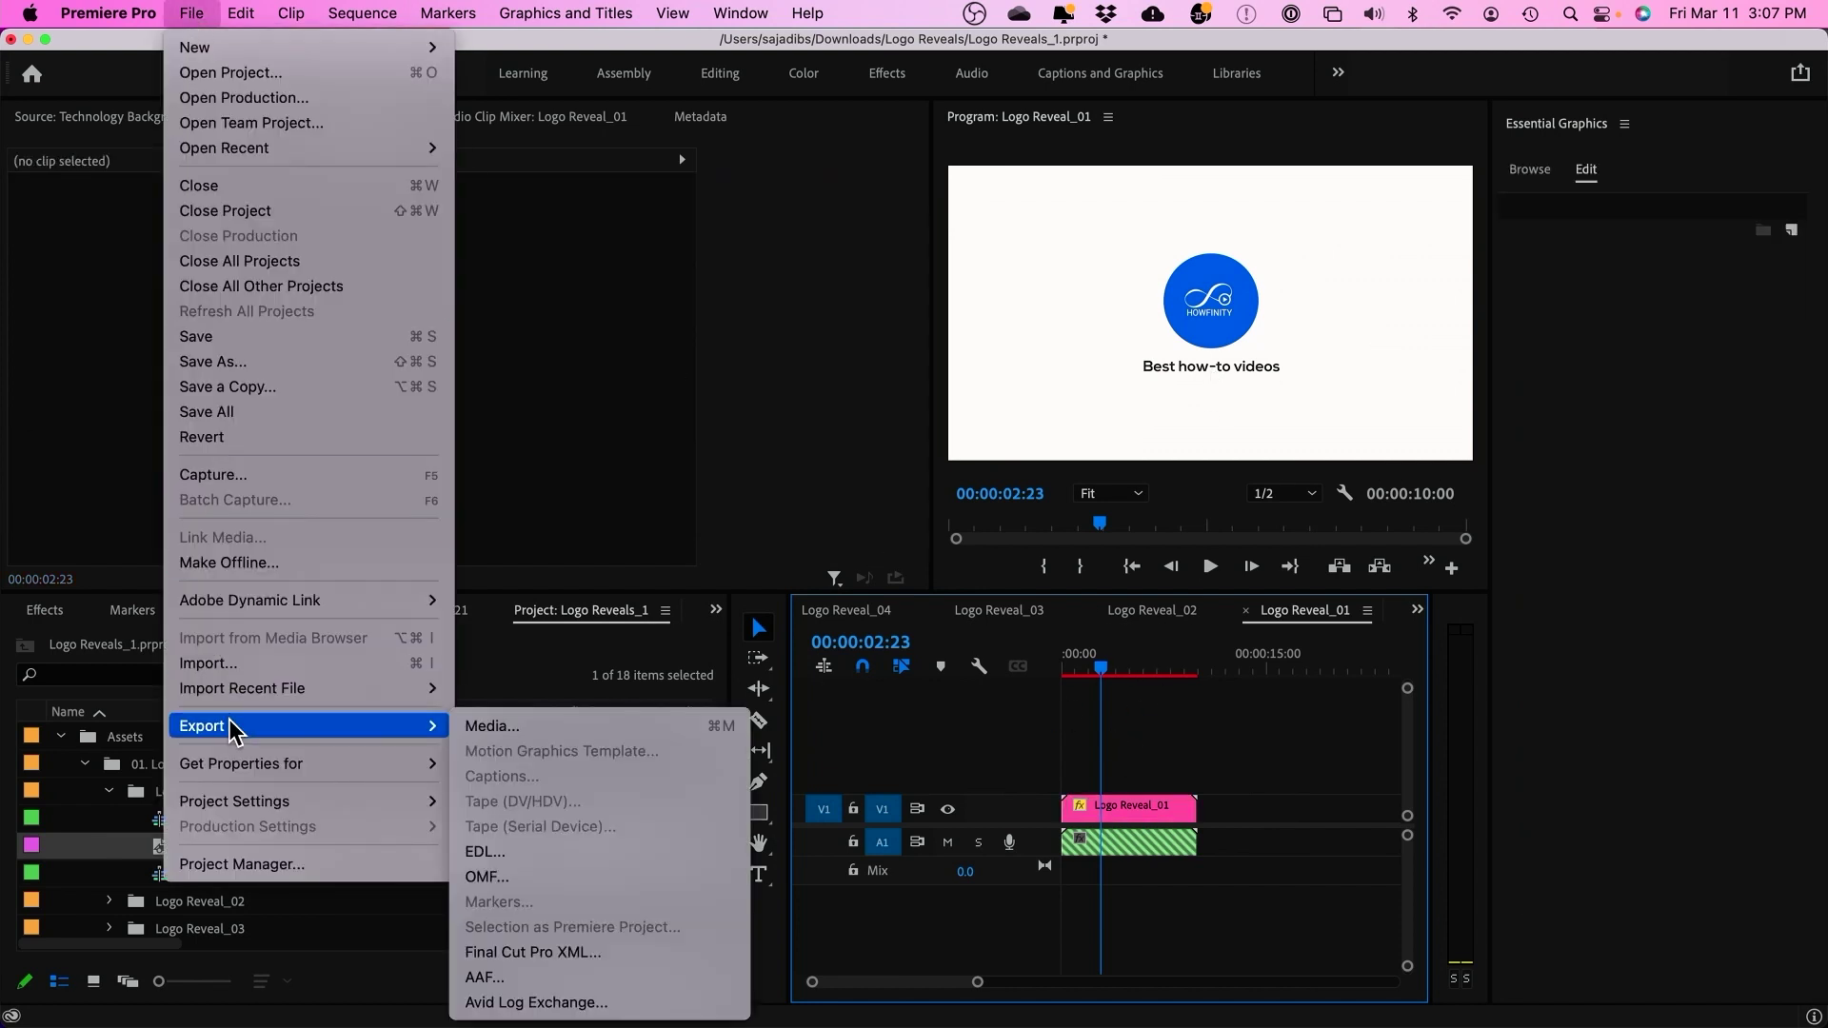
click(710, 737)
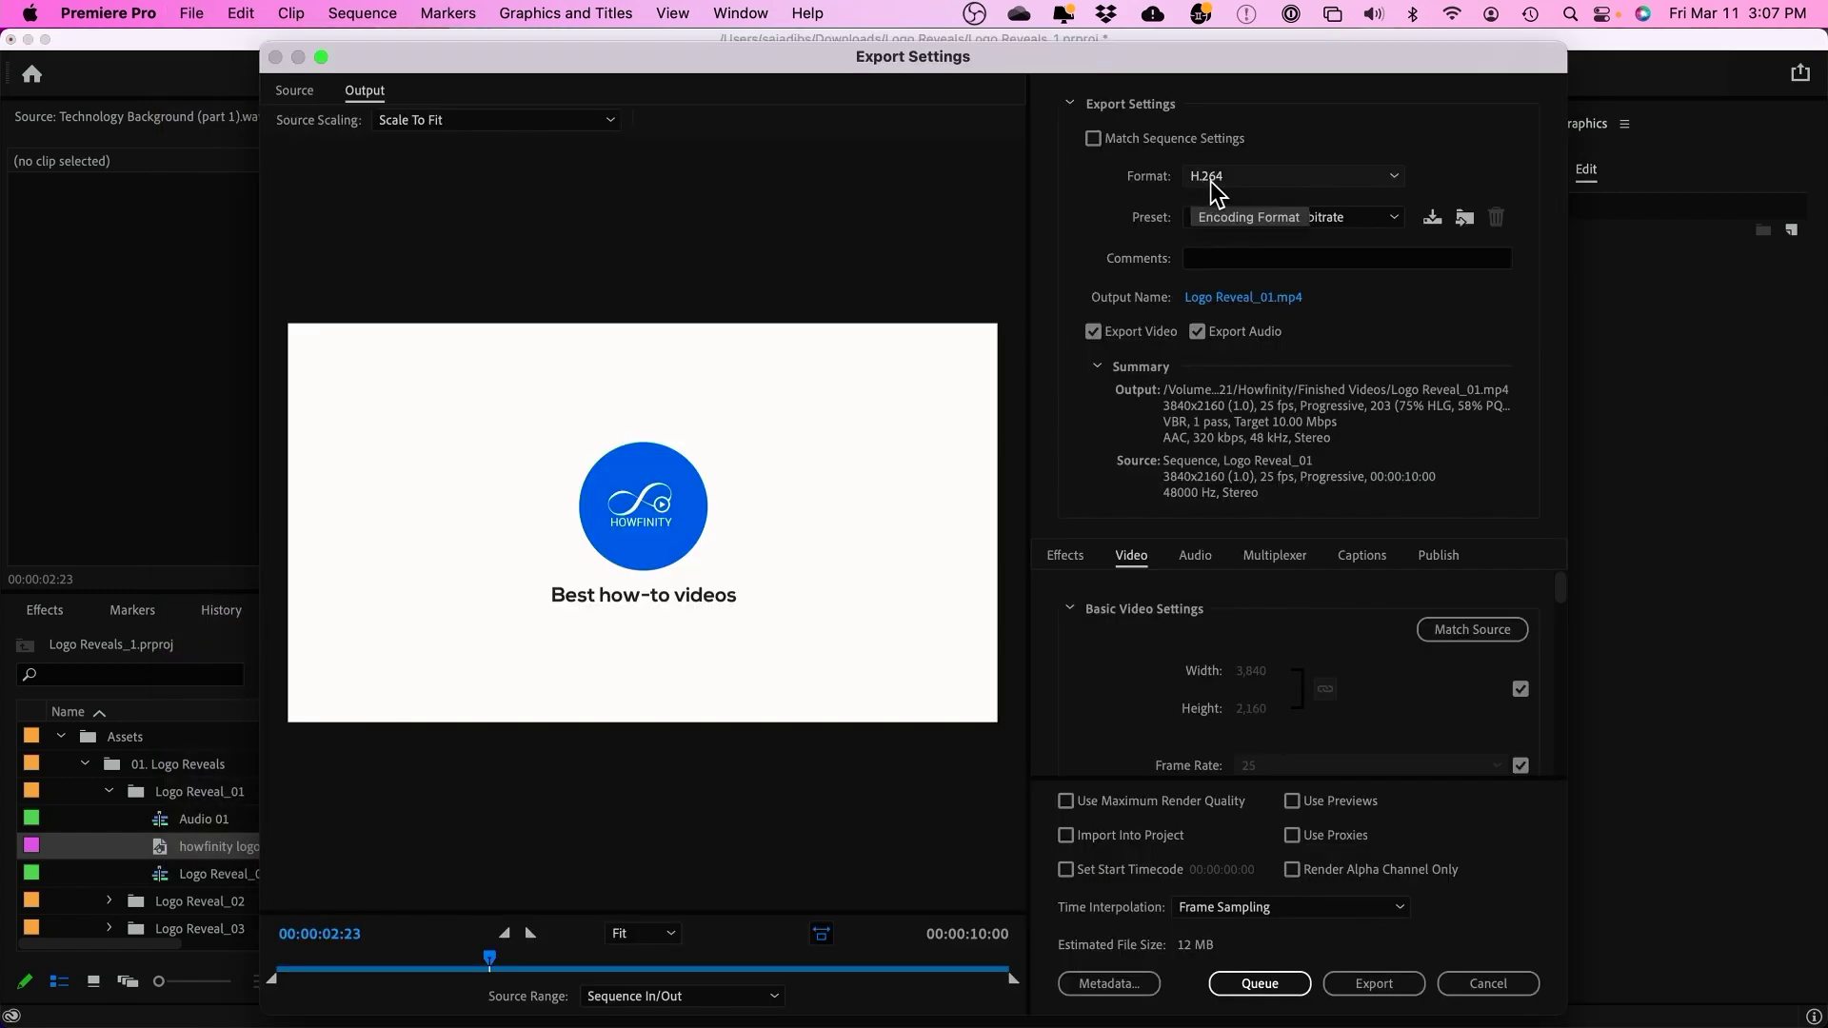
click(1292, 217)
scroll(1270, 571, down, 5)
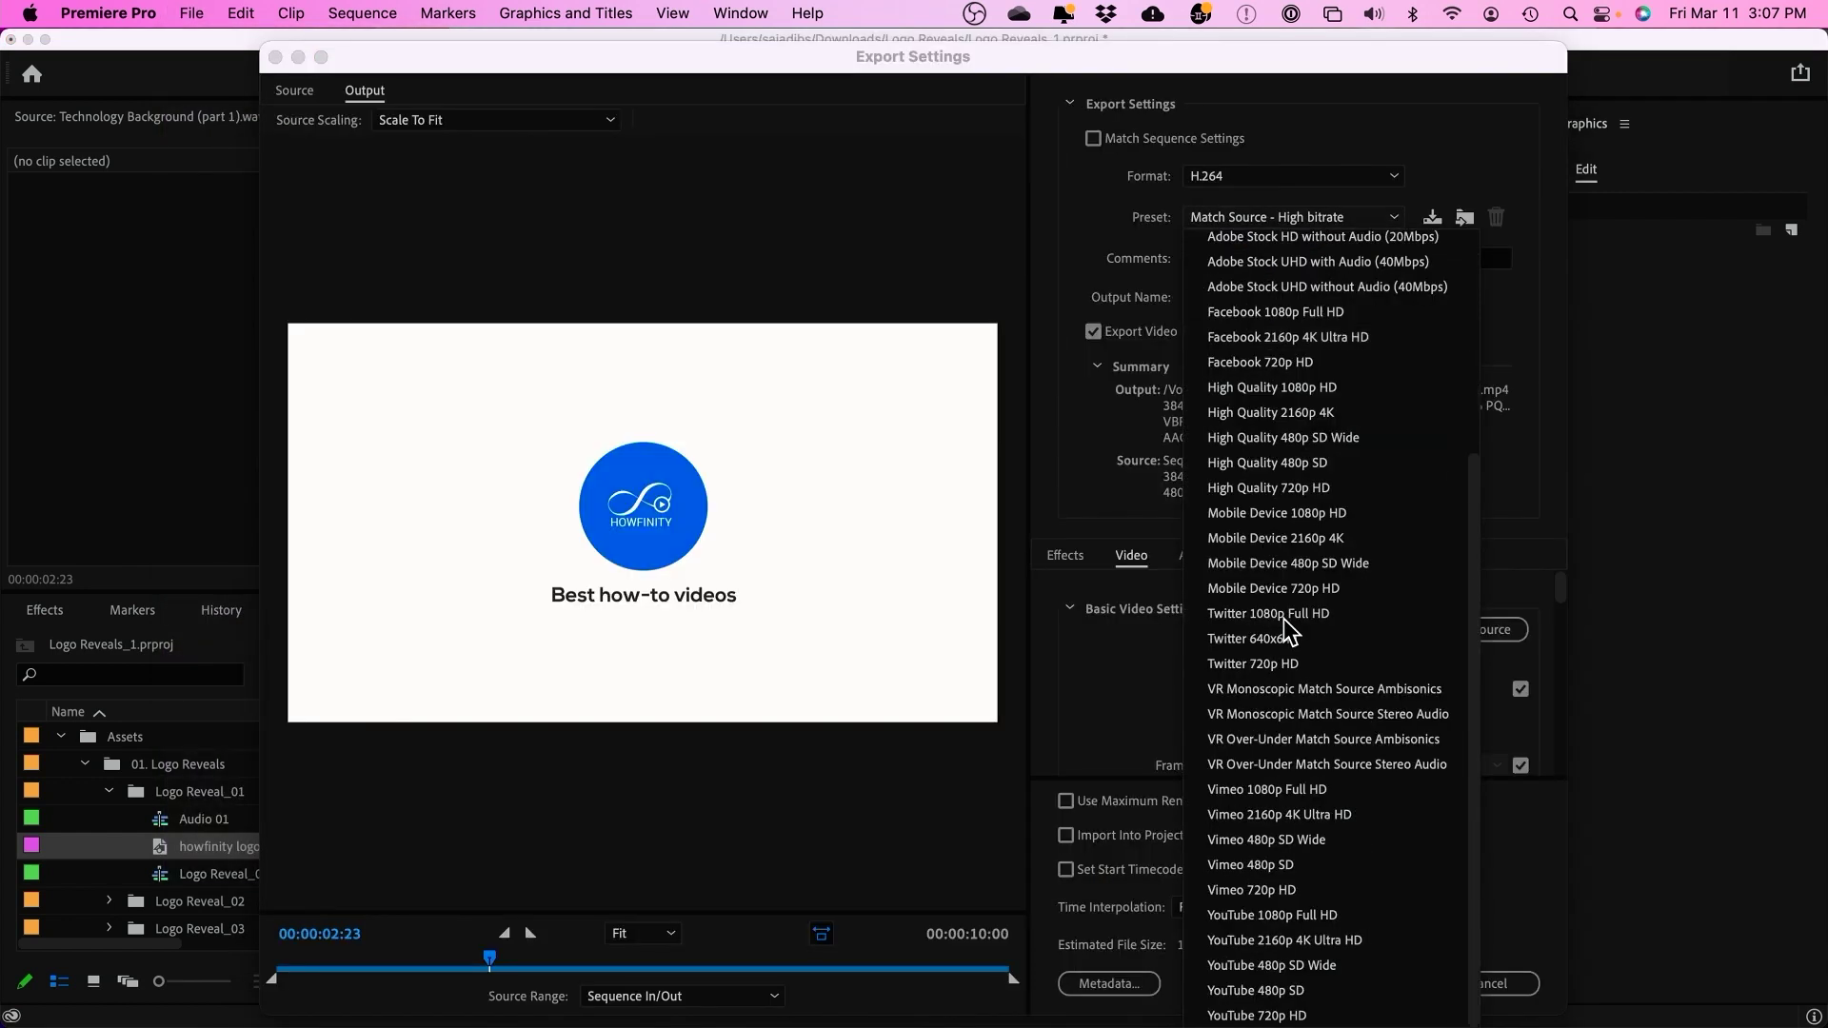
click(1270, 914)
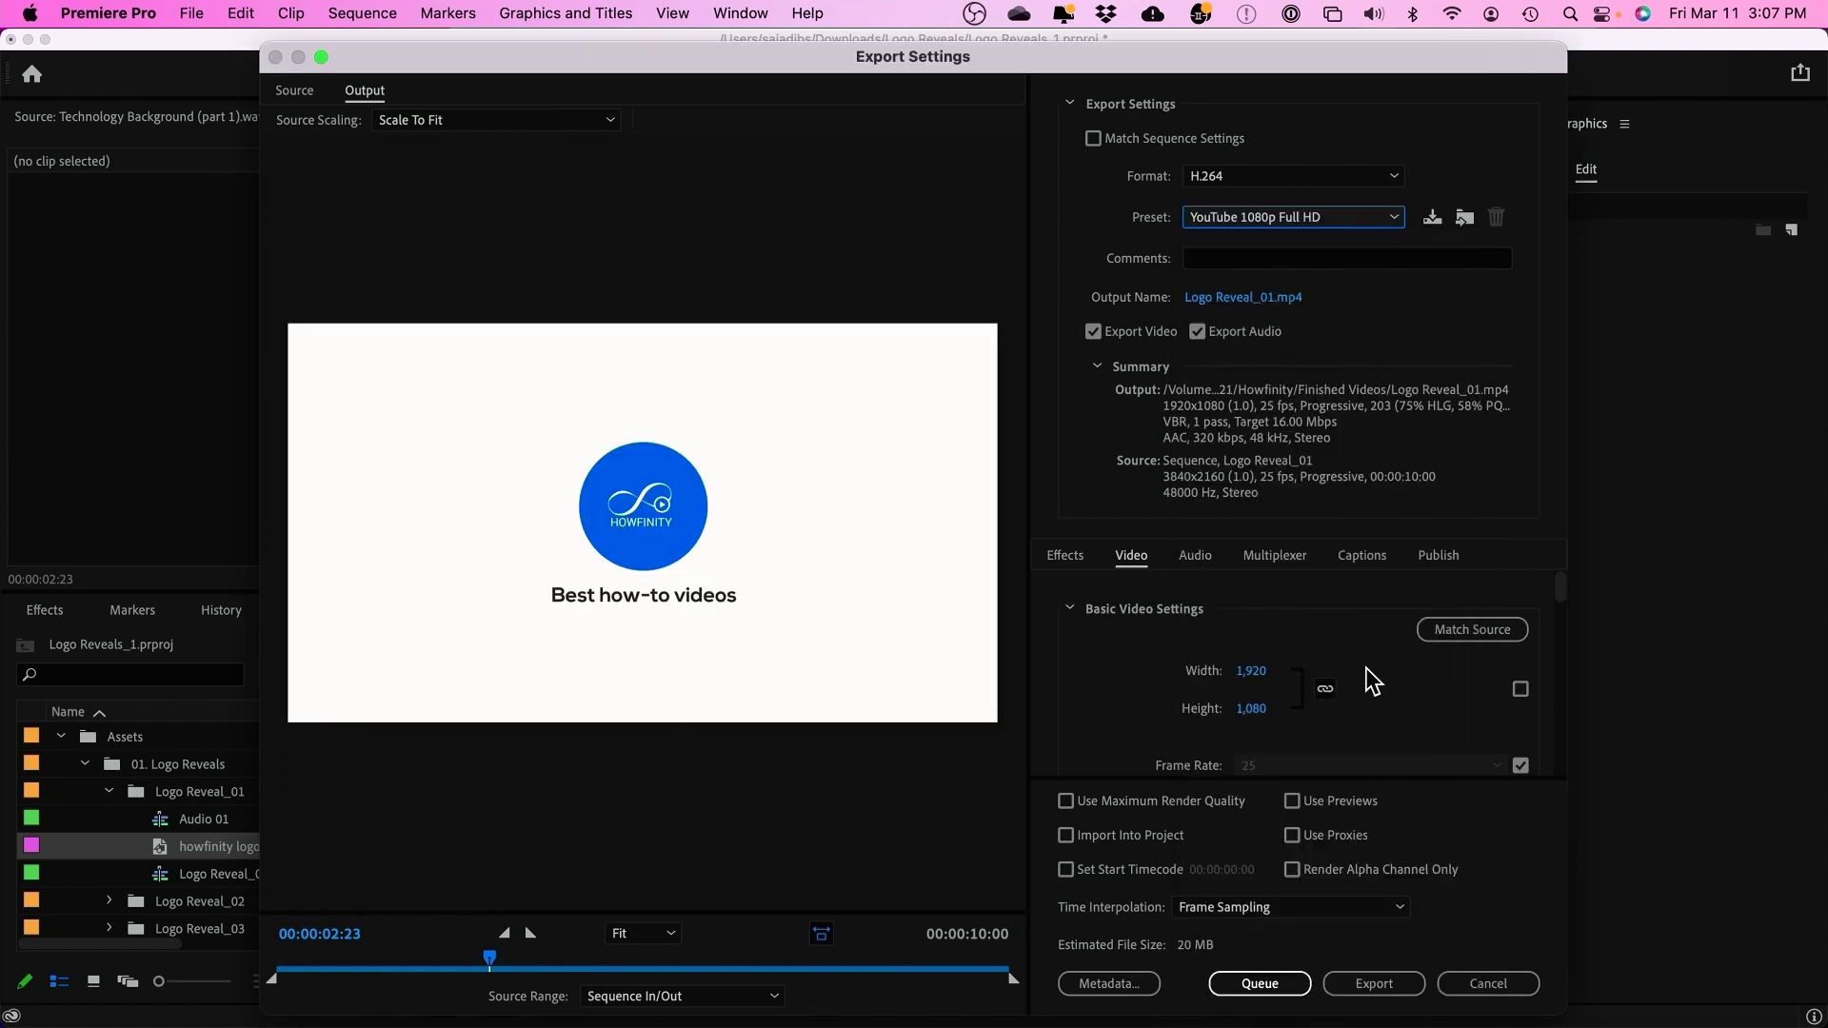